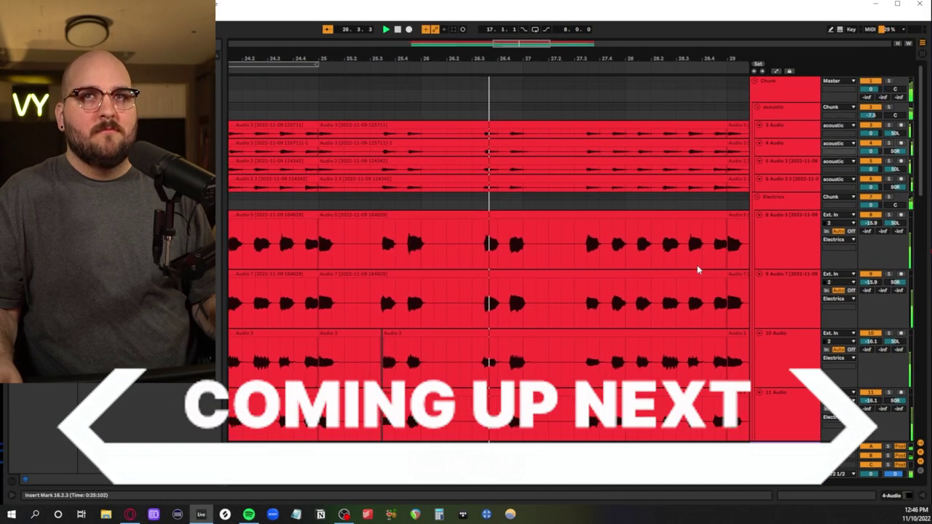
- Look over the arrangement's track groups, from the Chunk acoustic and electric layers through Bass and Electric to Drums and Claps
scroll(696, 270, down, 15)
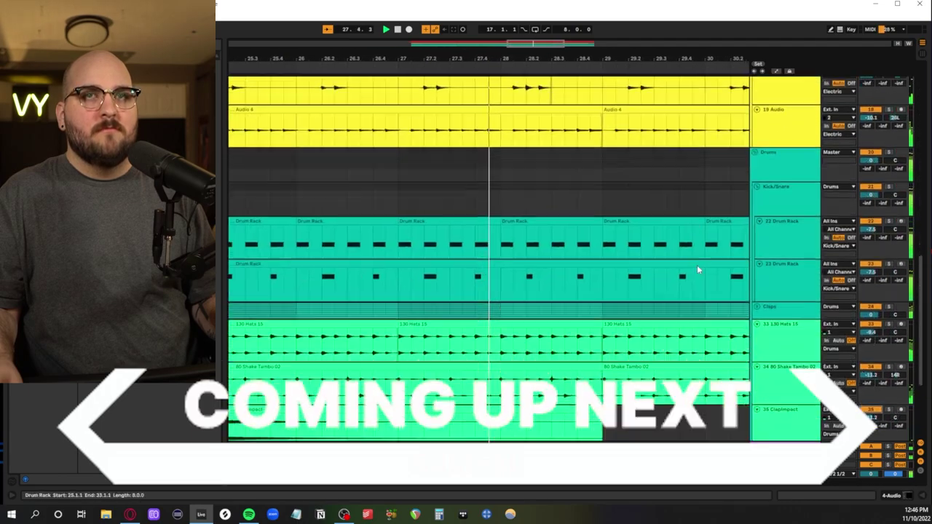
scroll(697, 269, down, 5)
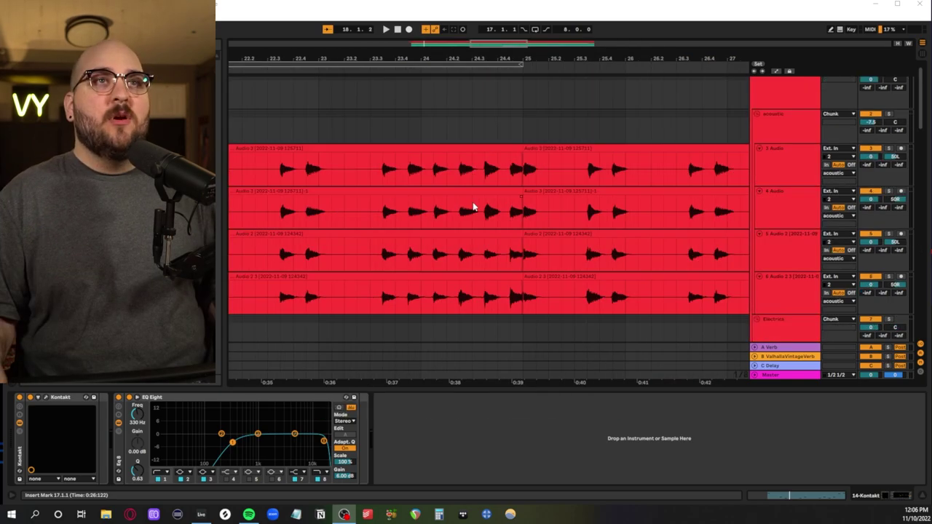
scroll(470, 207, left, 10)
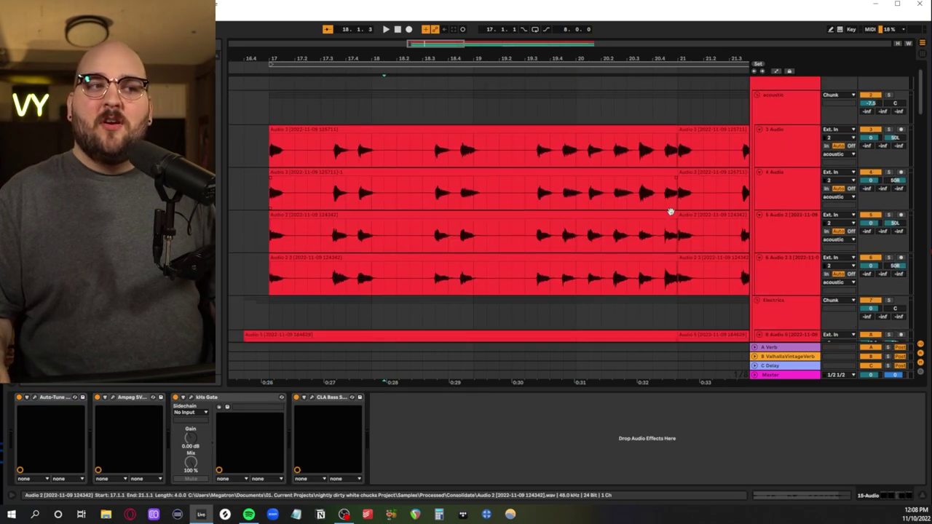
scroll(666, 215, up, 1)
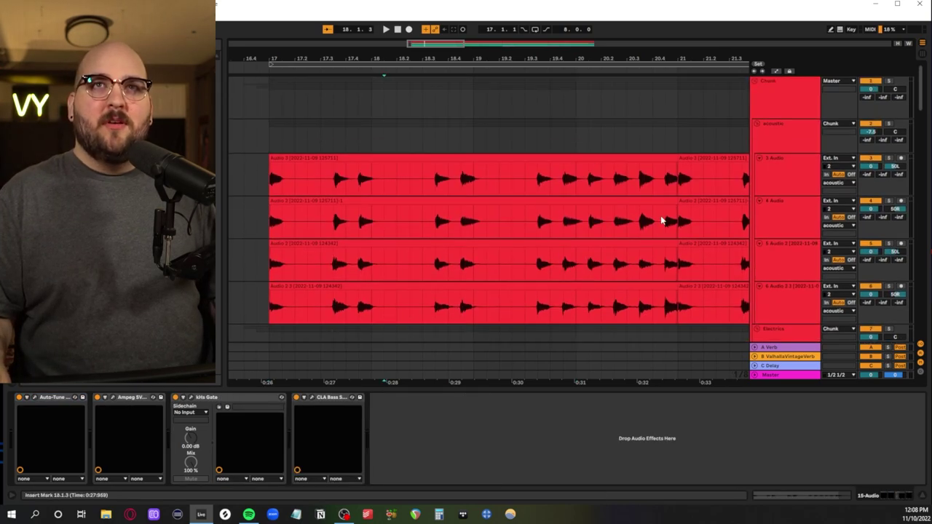
click(778, 126)
scroll(613, 176, down, 10)
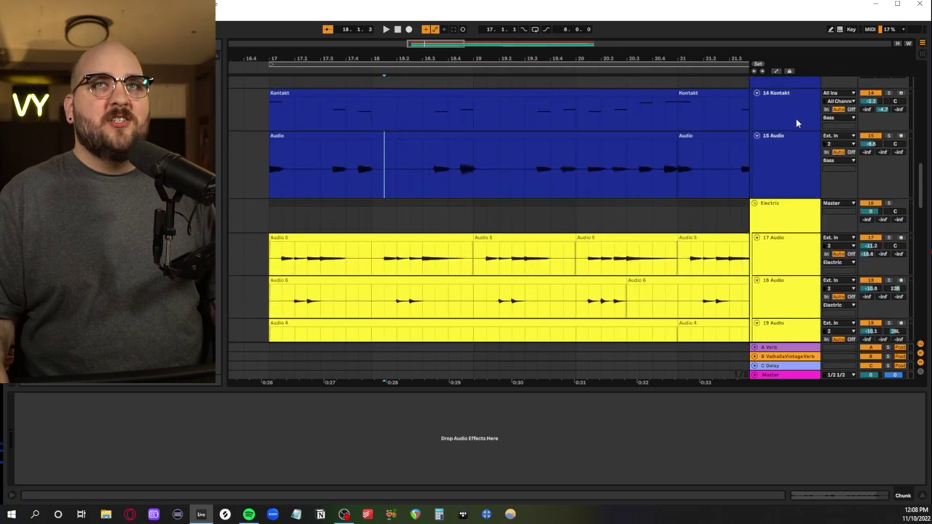
scroll(796, 119, up, 1)
click(788, 109)
scroll(636, 178, down, 15)
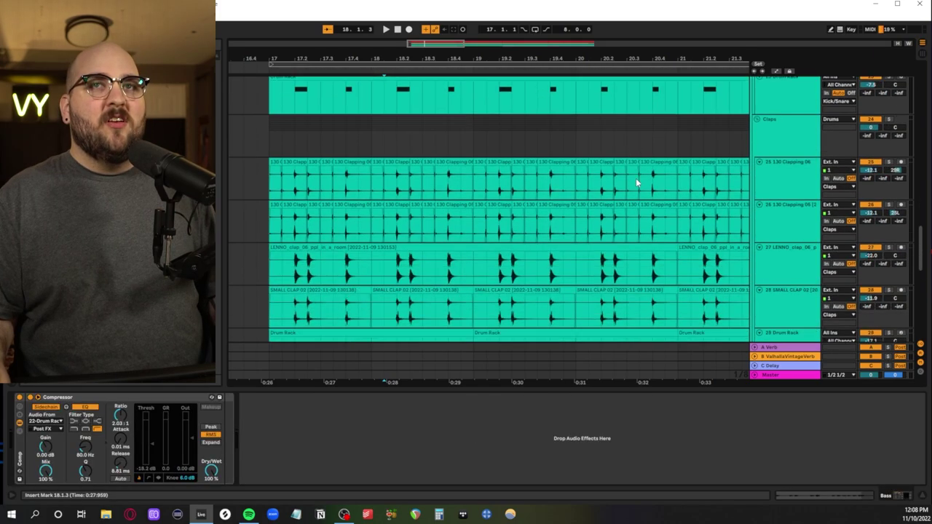
scroll(637, 180, up, 2)
scroll(637, 182, up, 20)
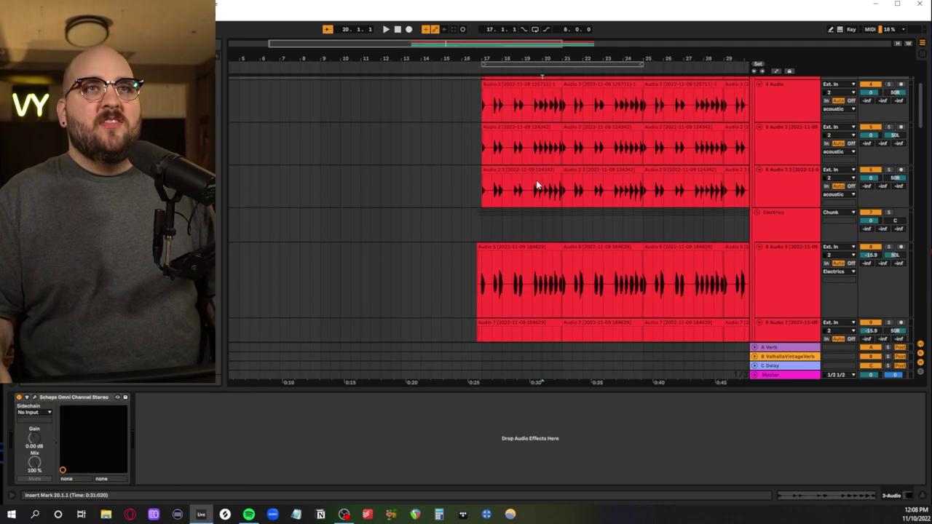
- Select the Chunk group's acoustic, electric and Juno clips up to bar 21 to review the stacked layers, and clear the selection
scroll(536, 184, down, 5)
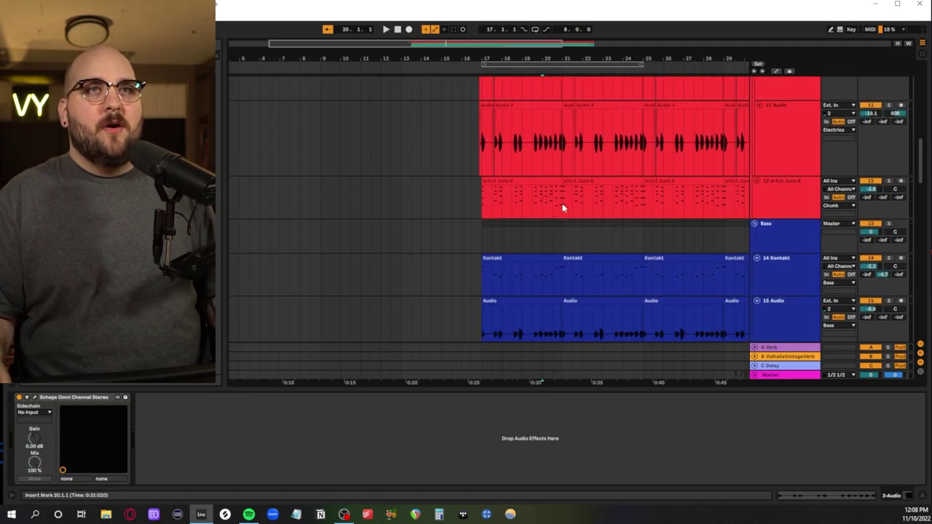
drag(562, 205, 552, 173)
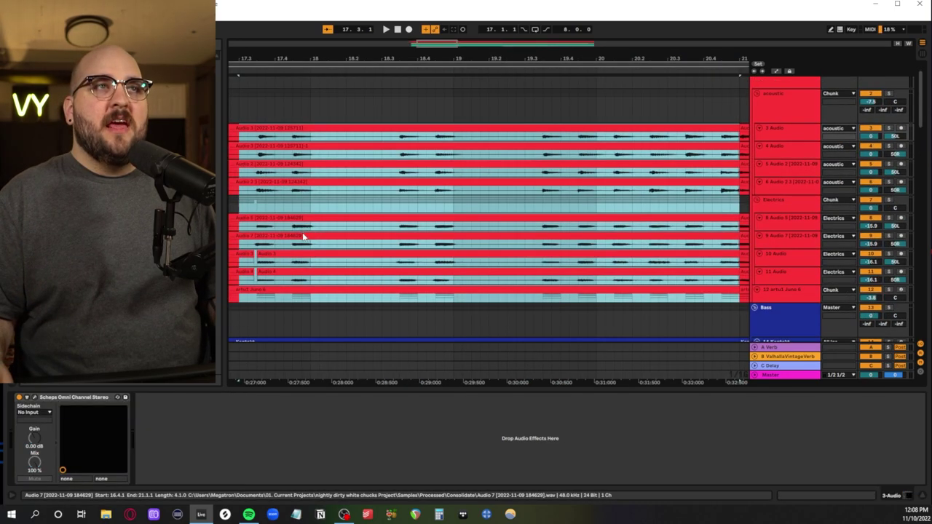
scroll(303, 233, up, 1)
scroll(302, 234, down, 2)
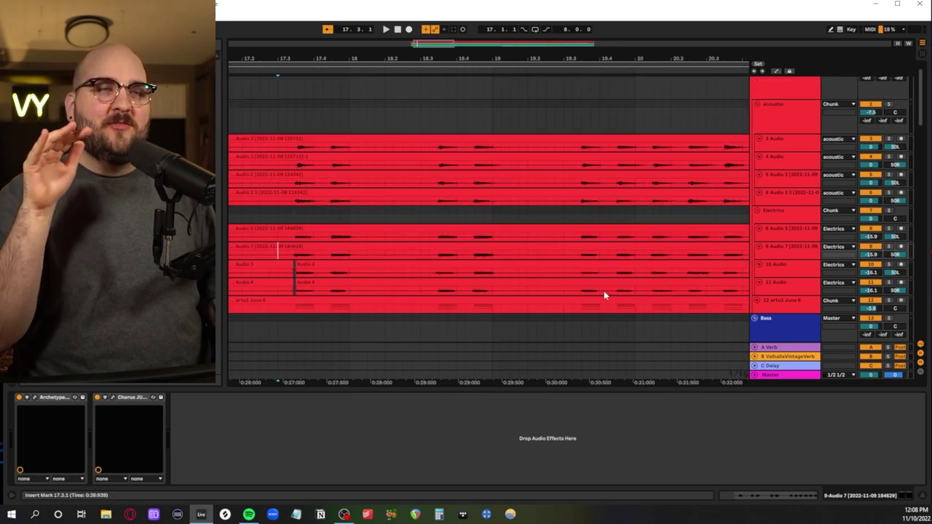
scroll(818, 207, up, 1)
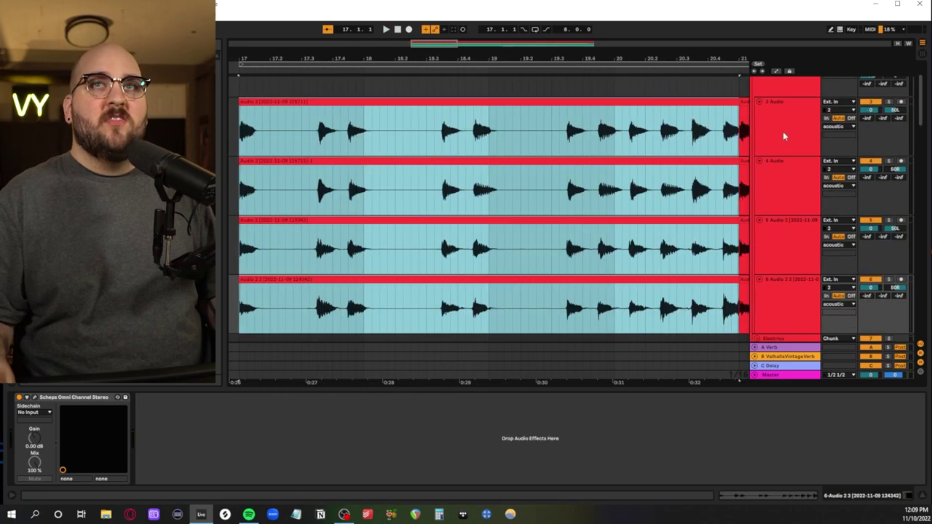
- Solo the acoustic group and play back its guitar layers
click(784, 136)
click(784, 198)
click(590, 249)
scroll(877, 102, up, 1)
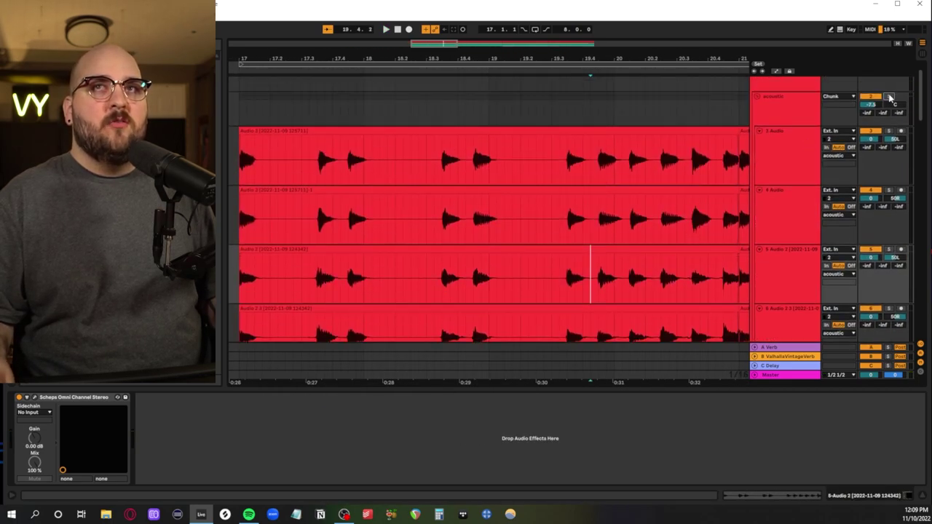
scroll(482, 189, down, 1)
key(space)
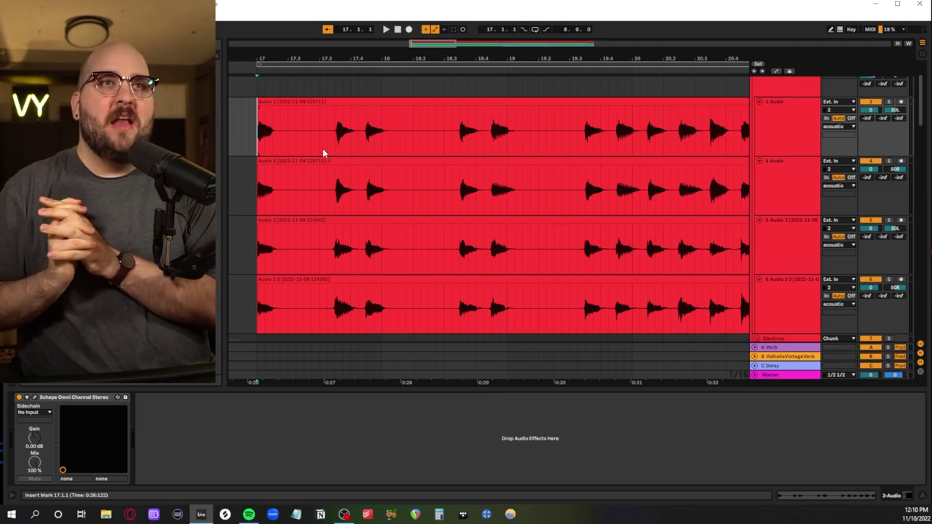
- Examine the waveform of the first guitar hits in the 3 Audio clip, starting at bar 17
drag(259, 150, 539, 150)
key(z)
scroll(348, 246, up, 5)
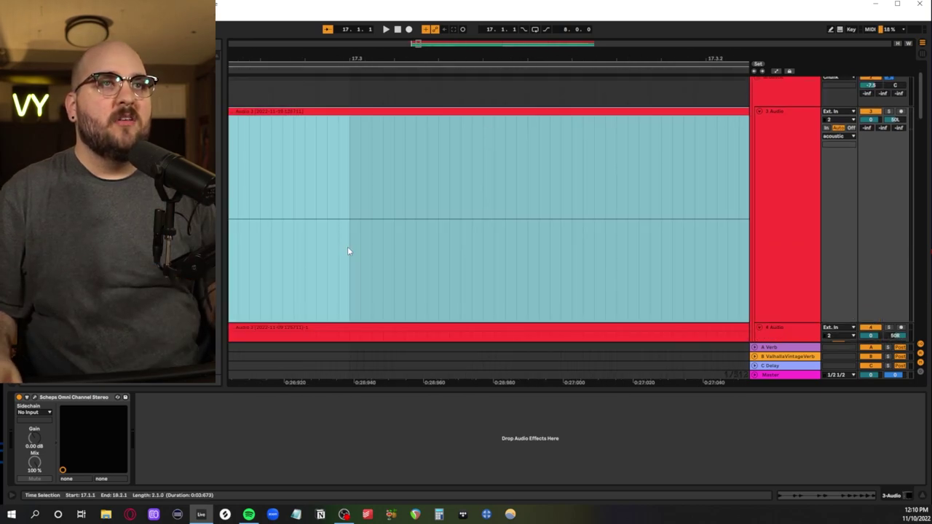
scroll(347, 246, down, 2)
scroll(358, 249, left, 5)
click(338, 241)
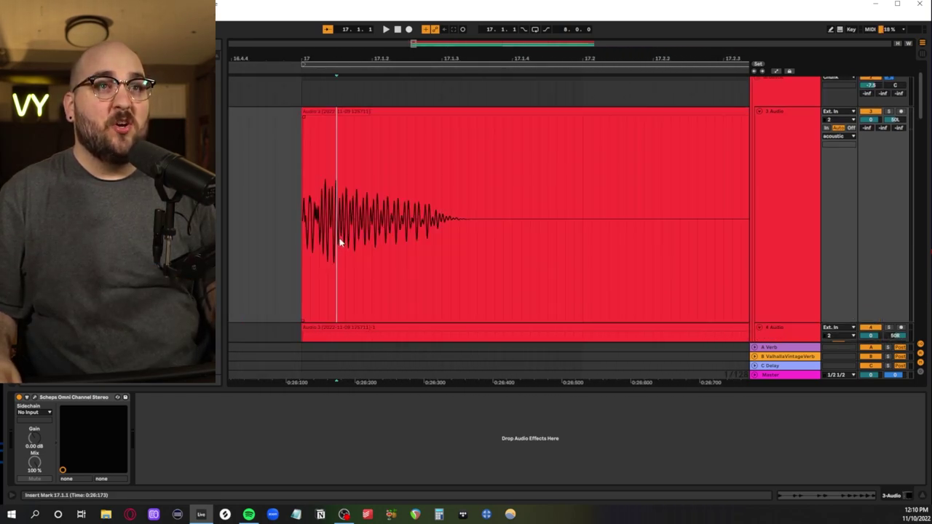
scroll(435, 242, right, 7)
scroll(434, 243, up, 3)
mouse_move(350, 242)
mouse_down()
mouse_move(570, 239)
mouse_move(545, 241)
mouse_up()
- Delete the silent gap between the two guitar hits around 17.4 in the 3 Audio clip
scroll(447, 241, down, 4)
click(448, 241)
scroll(466, 254, right, 3)
scroll(484, 266, up, 2)
click(480, 246)
scroll(471, 246, down, 2)
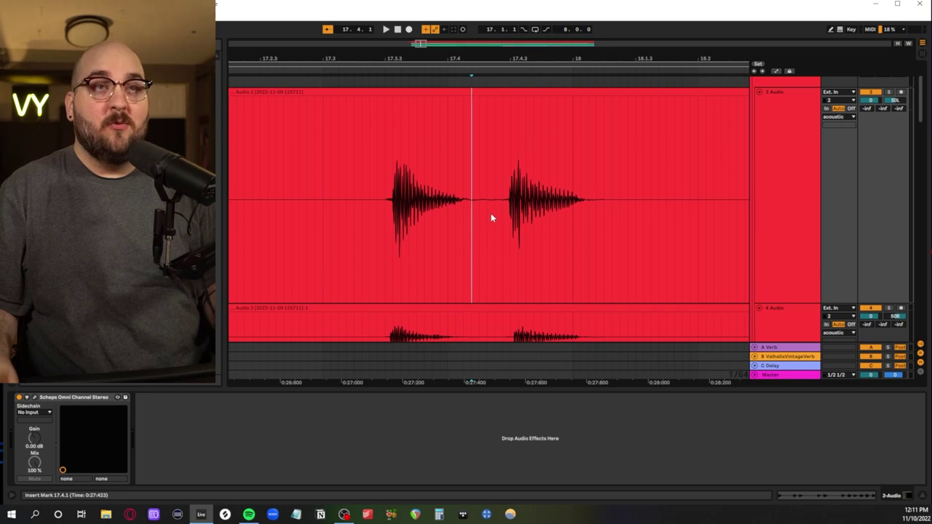
scroll(489, 211, up, 1)
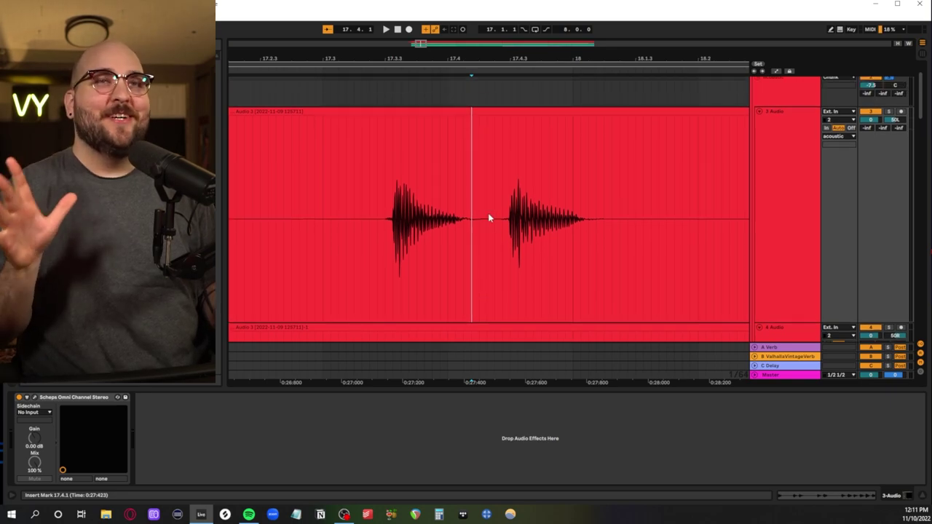
scroll(460, 246, up, 2)
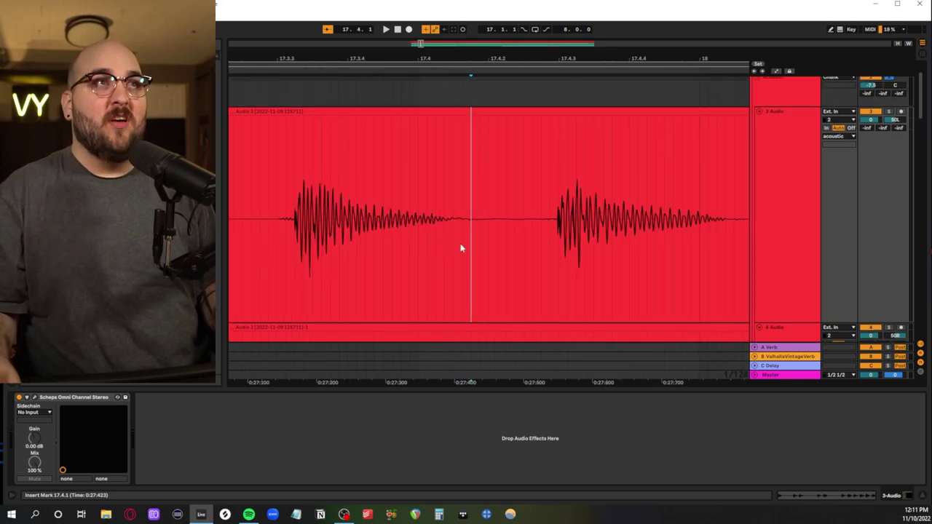
drag(461, 249, 540, 239)
key(Delete)
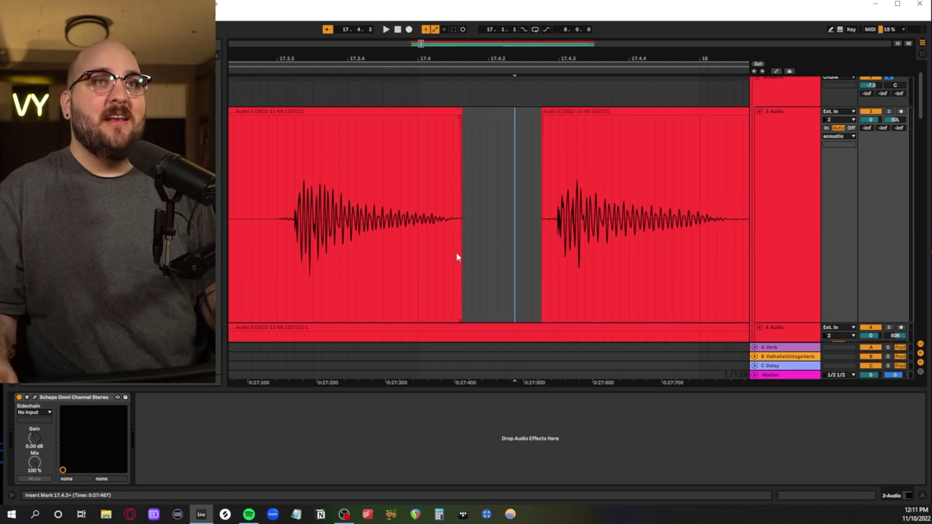
- Add a fade-out before the gap and a fade-in at the start of the next hit on 3 Audio
drag(460, 256, 434, 261)
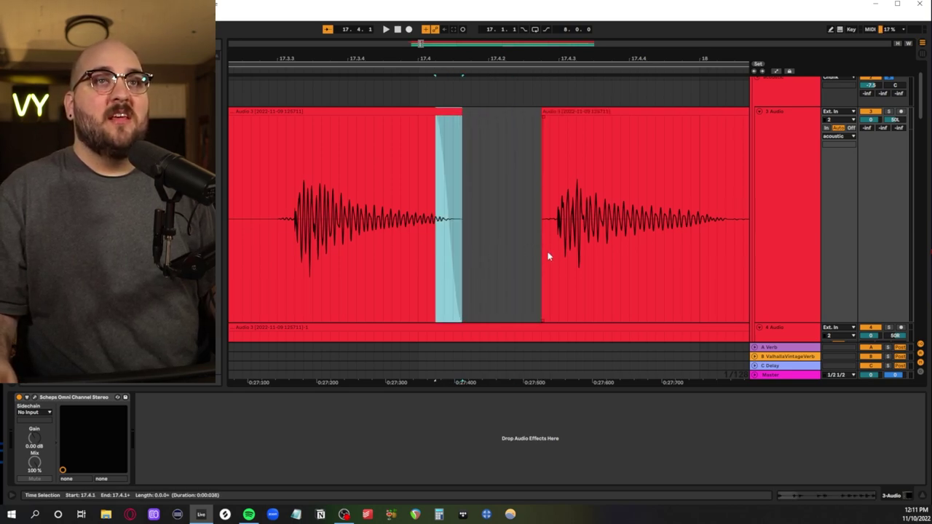
key(ctrl+alt+f)
drag(543, 255, 551, 258)
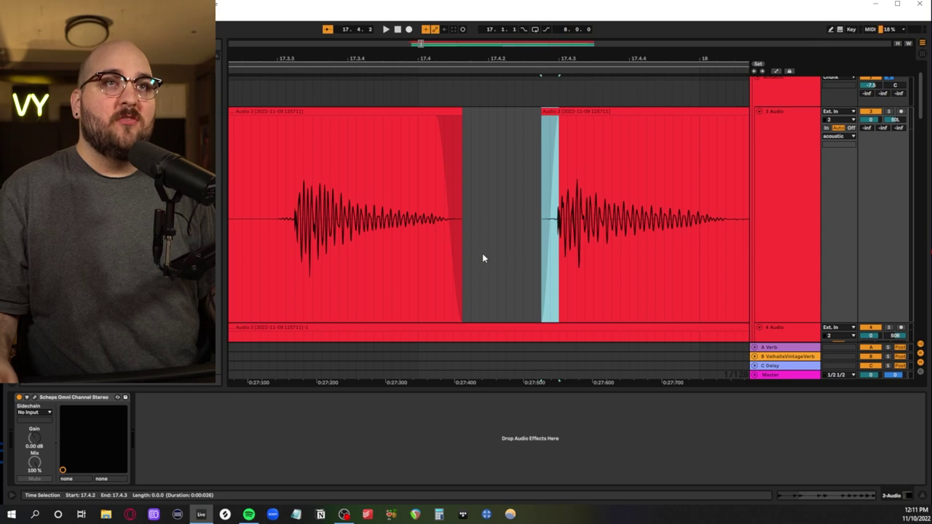
key(ctrl+alt+f)
- Select the 3 Audio clip from bar 17 to 21, clear the selection, and look over the other acoustic and electric layers
key(minus)
key(minus)
key(minus)
drag(272, 223, 676, 229)
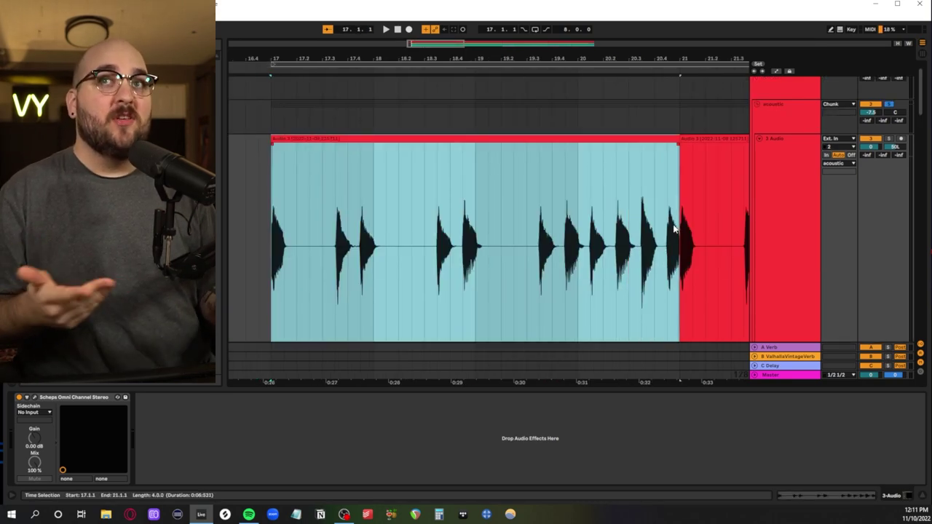
click(415, 124)
click(414, 139)
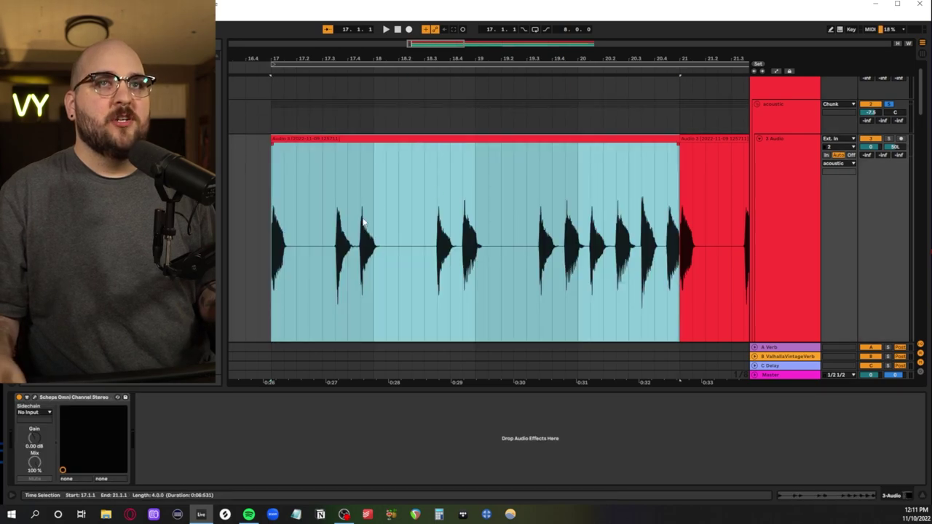
click(254, 245)
scroll(349, 231, down, 10)
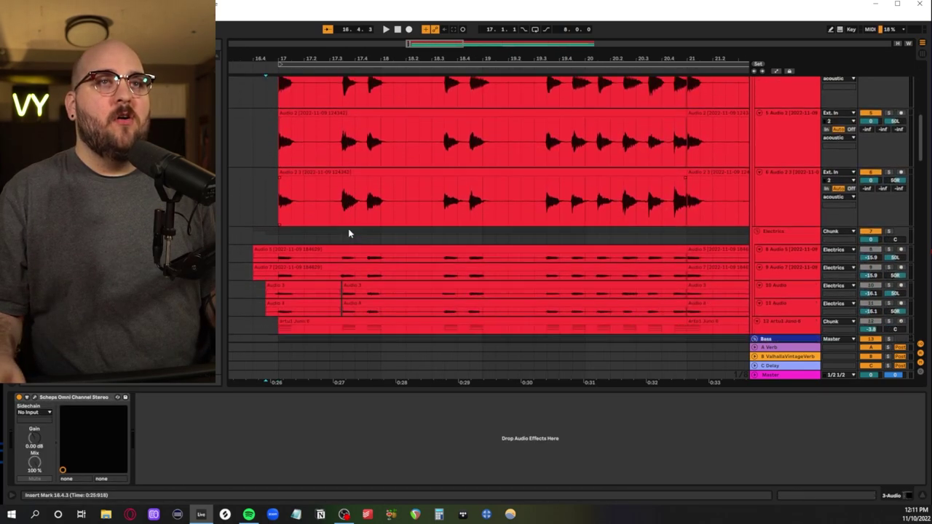
scroll(350, 233, up, 10)
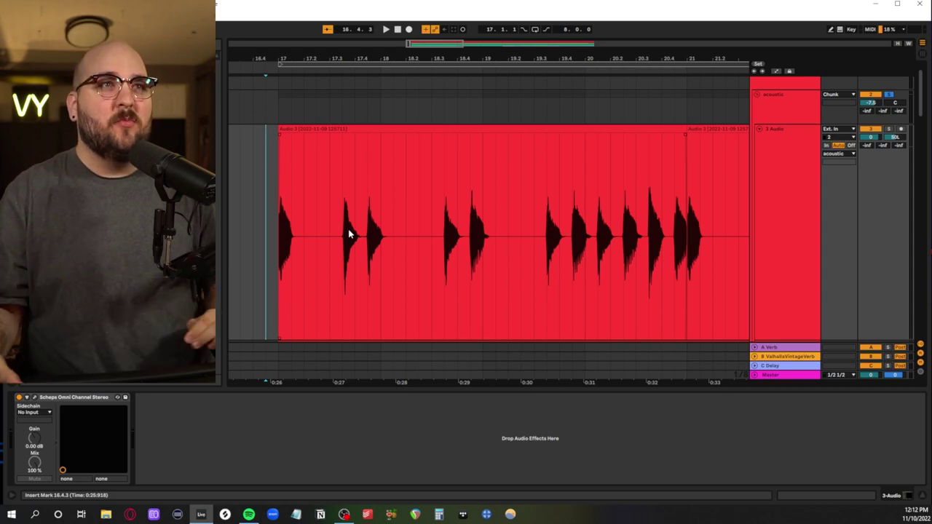
- Open the Scheps Omni Channel plug-in on 3 Audio to view its settings, and close it
click(35, 397)
drag(575, 112, 554, 106)
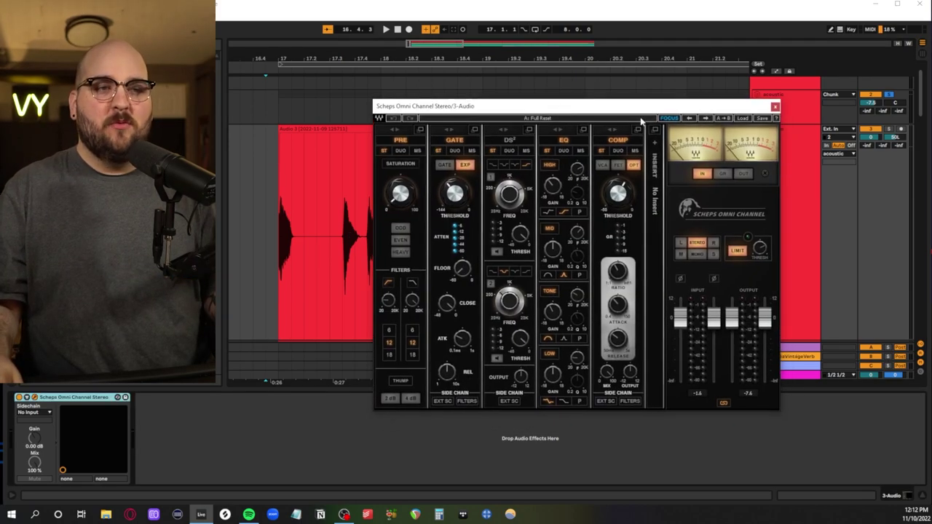
click(775, 109)
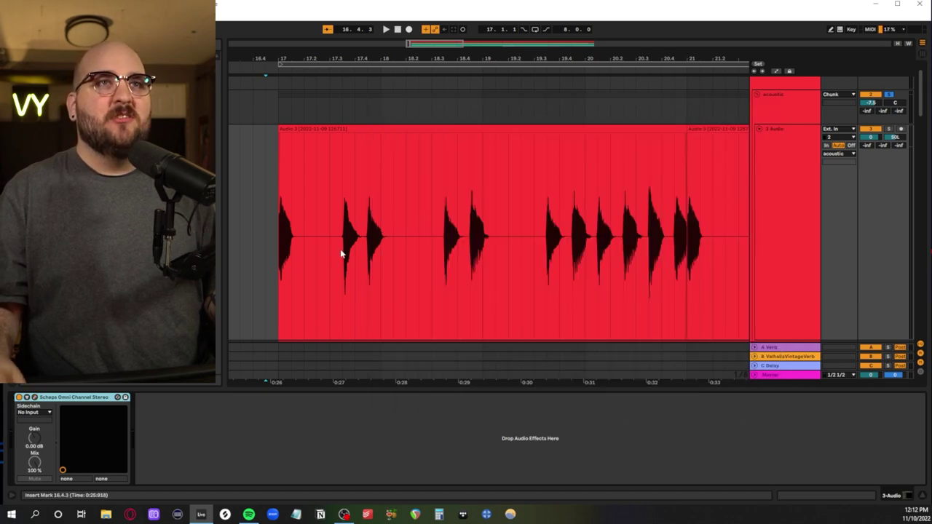
- Select bars 17 to 21 across the four acoustic guitar tracks
drag(277, 264, 564, 251)
key(ctrl+alt+p)
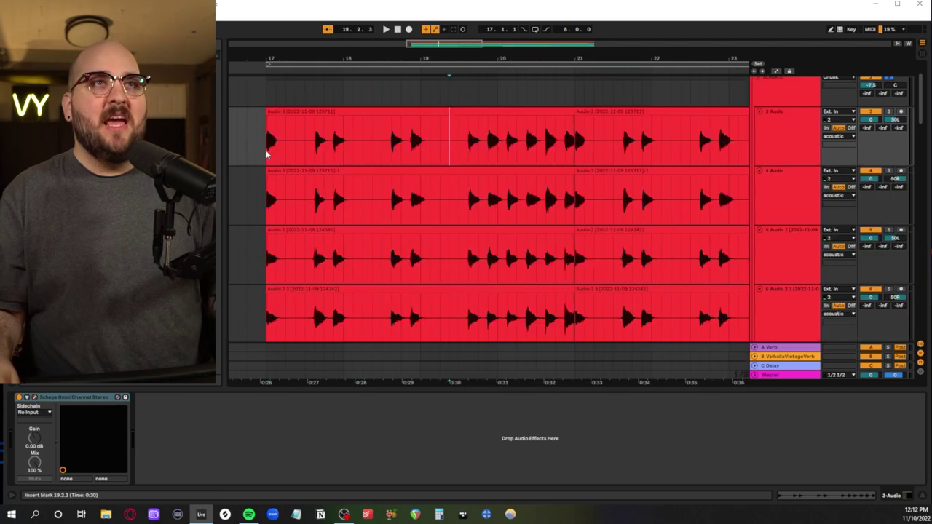
drag(266, 152, 574, 308)
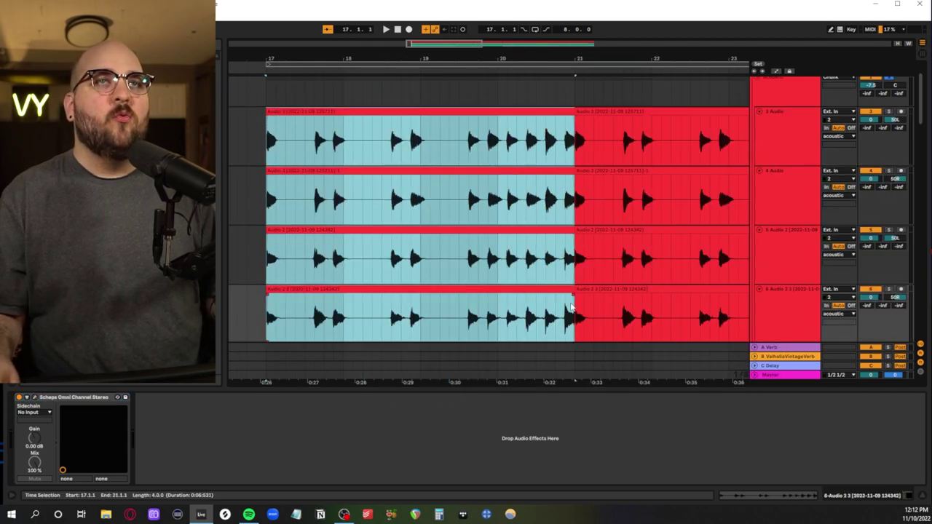
scroll(572, 308, down, 1)
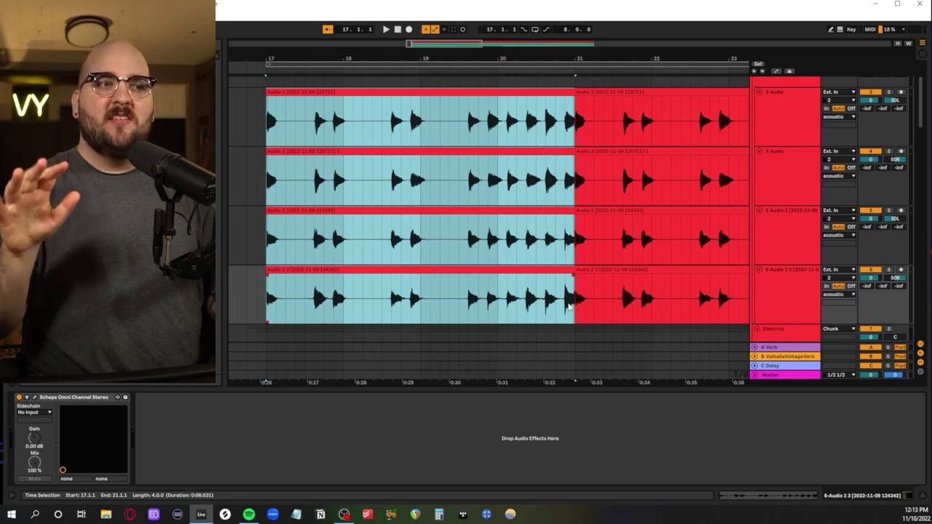
- Select 17.1.1 to 18.3.3 on 3 Audio, and solo the 3 Audio and 4 Audio tracks
shift+click(410, 136)
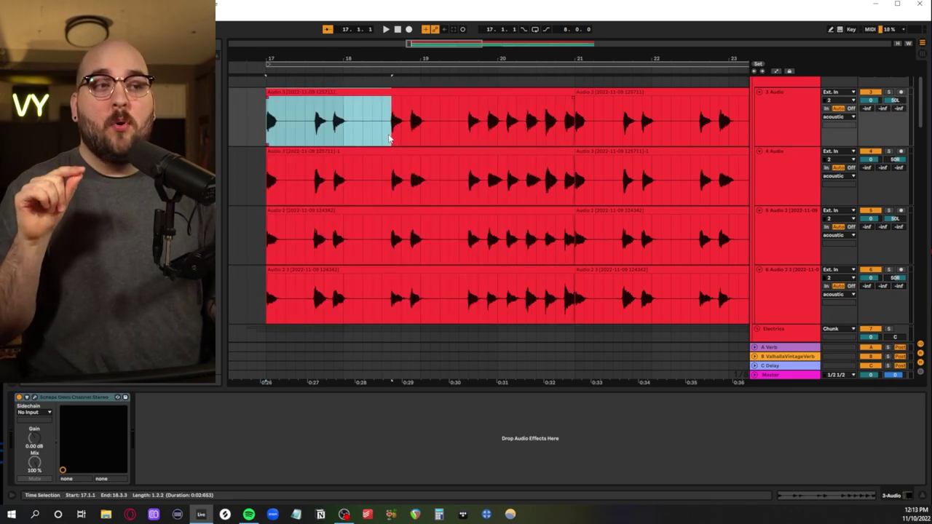
key(ctrl+z)
scroll(419, 266, down, 2)
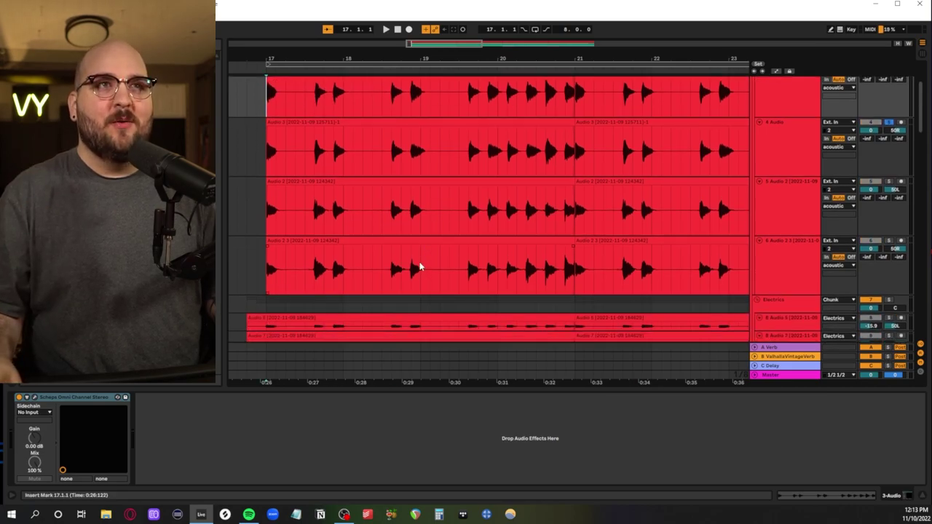
scroll(408, 247, up, 3)
- Mark time ranges on the acoustic and electric tracks to compare their layers, finishing with 17.1.1 to 18.3.3 on 3 Audio
drag(274, 158, 459, 149)
drag(273, 267, 479, 260)
scroll(477, 259, down, 3)
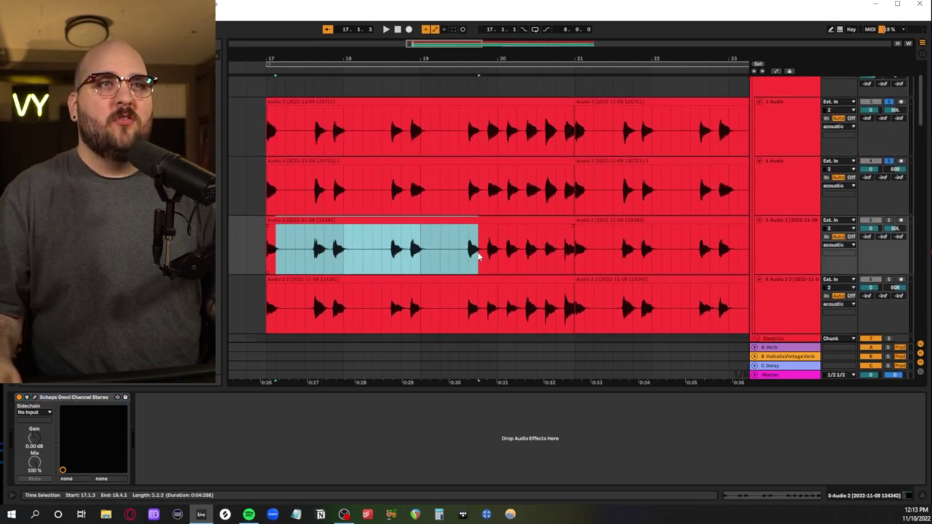
drag(239, 257, 342, 258)
drag(249, 294, 336, 289)
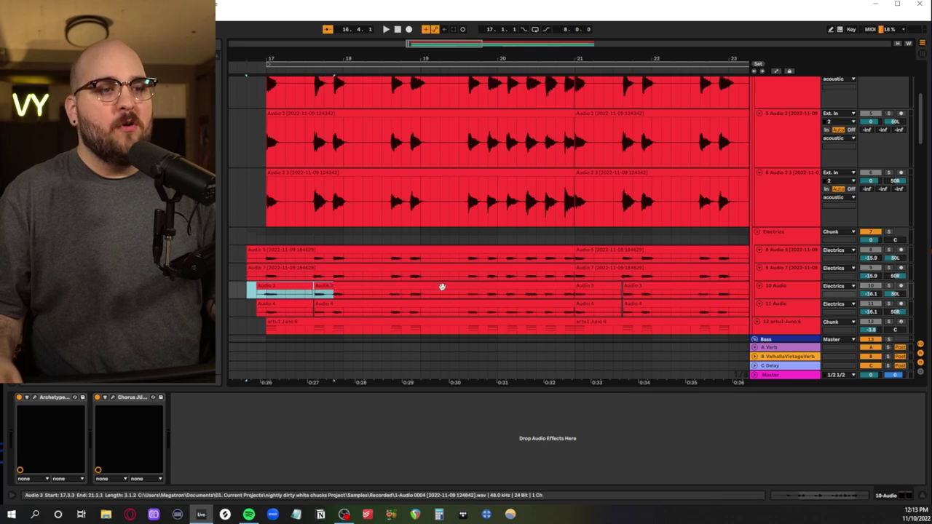
scroll(442, 288, up, 3)
drag(269, 154, 394, 150)
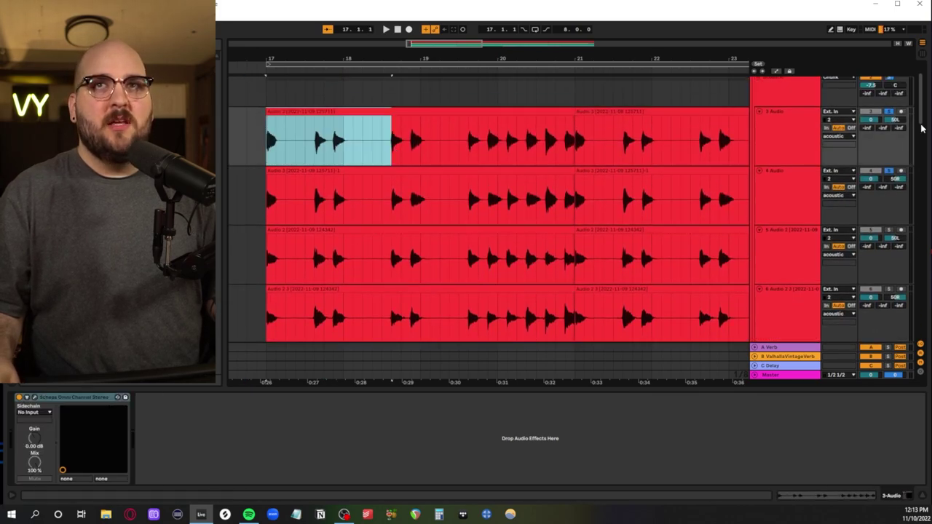
- Play the soloed 3 Audio and 4 Audio tracks, and select their phrase from 17.1.1 across both tracks
key(space)
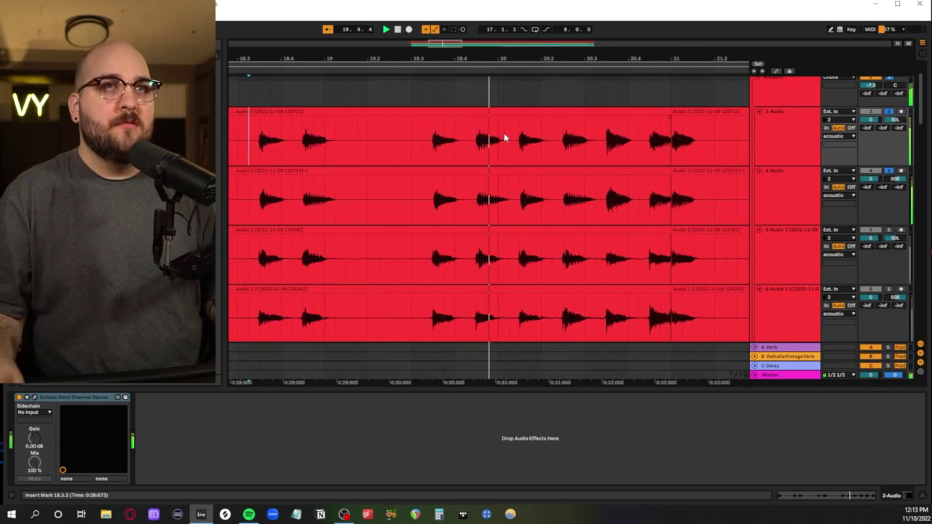
scroll(505, 137, up, 1)
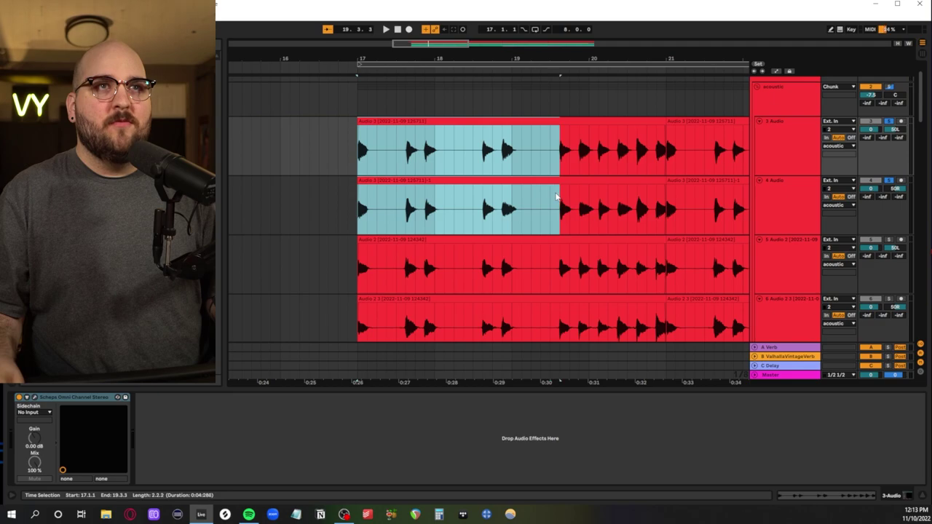
drag(557, 197, 646, 202)
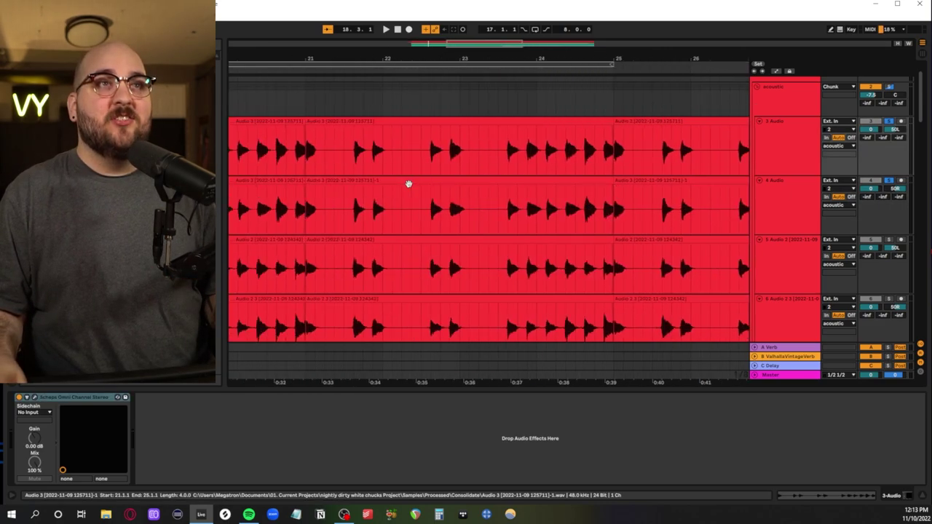
scroll(408, 182, left, 5)
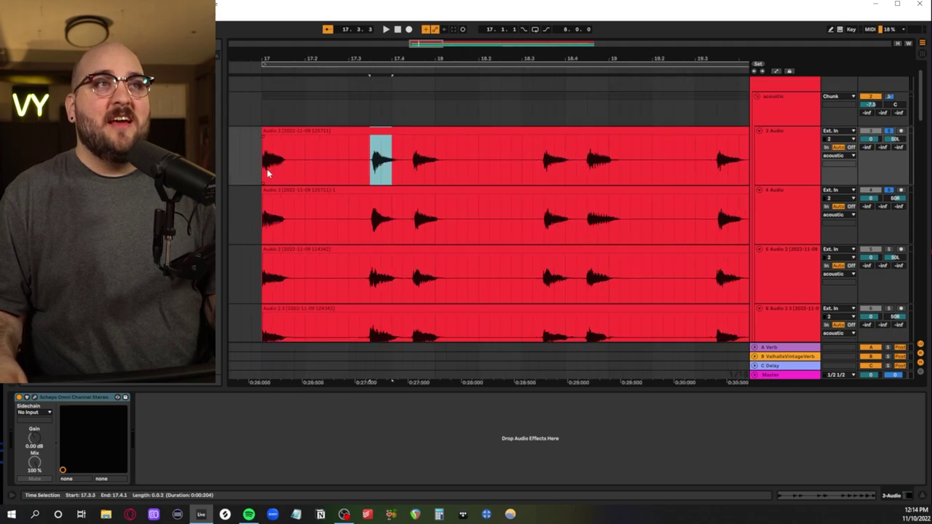
- Mark the individual chord hits on 3 Audio from 17.1.1 through 17.4.3, finishing with the insert marker at 18.2.3
click(263, 173)
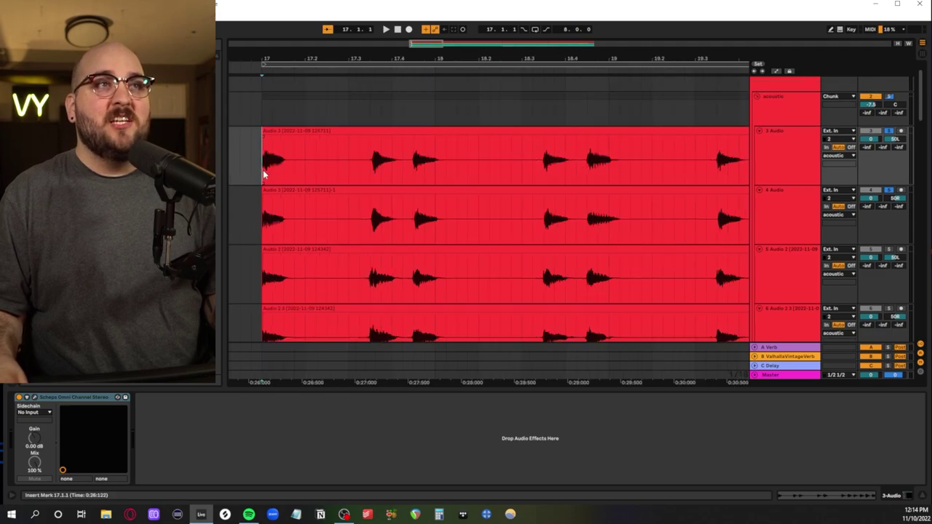
click(370, 171)
click(412, 167)
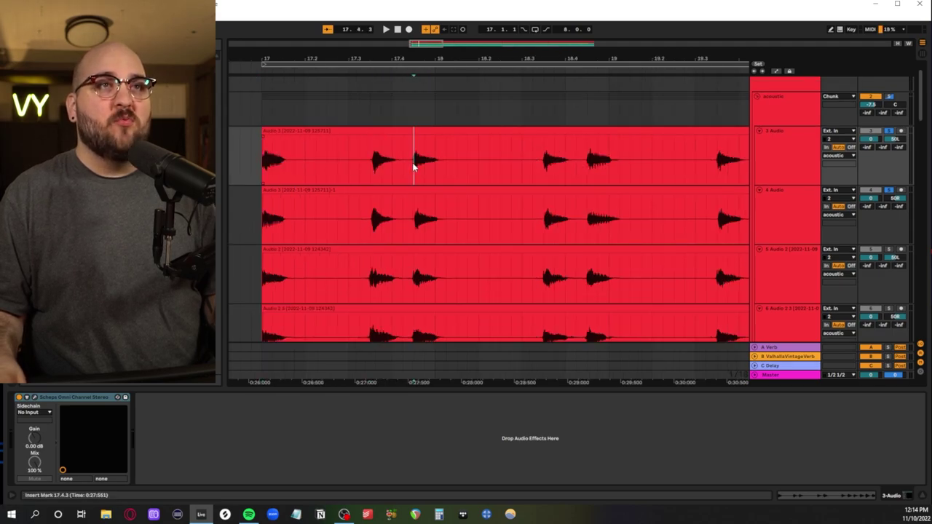
drag(412, 168, 461, 166)
click(502, 169)
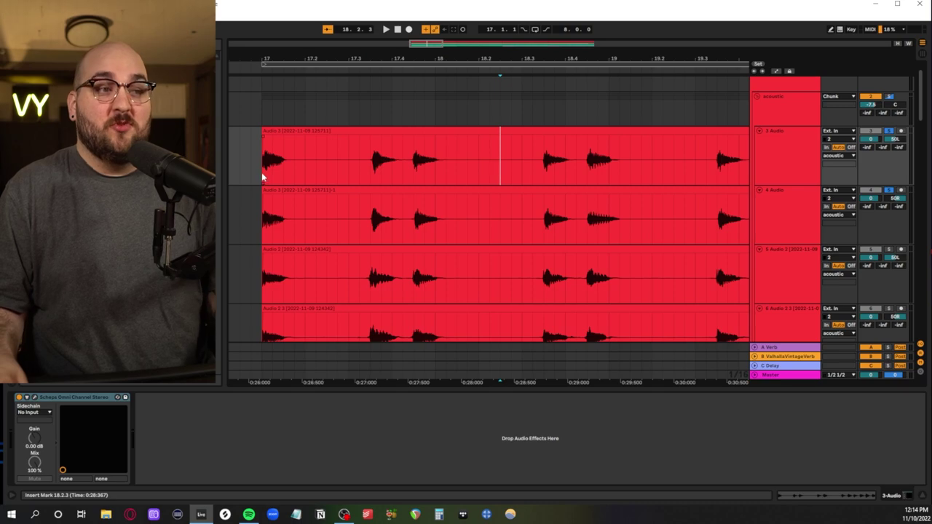
- Mark the phrases across 3 Audio and 4 Audio, place the insert marker at 19.3.1 on 3 Audio, and play from there
drag(263, 177, 436, 213)
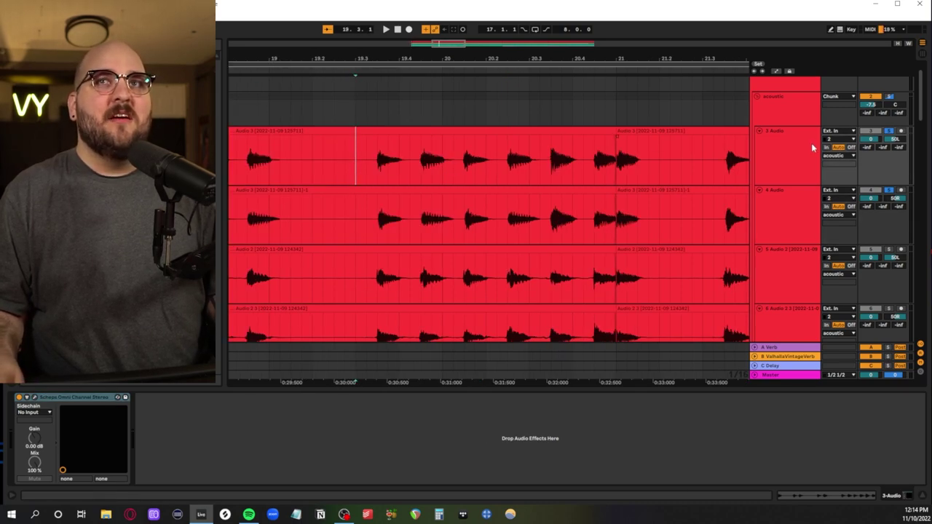
drag(366, 160, 519, 214)
click(356, 168)
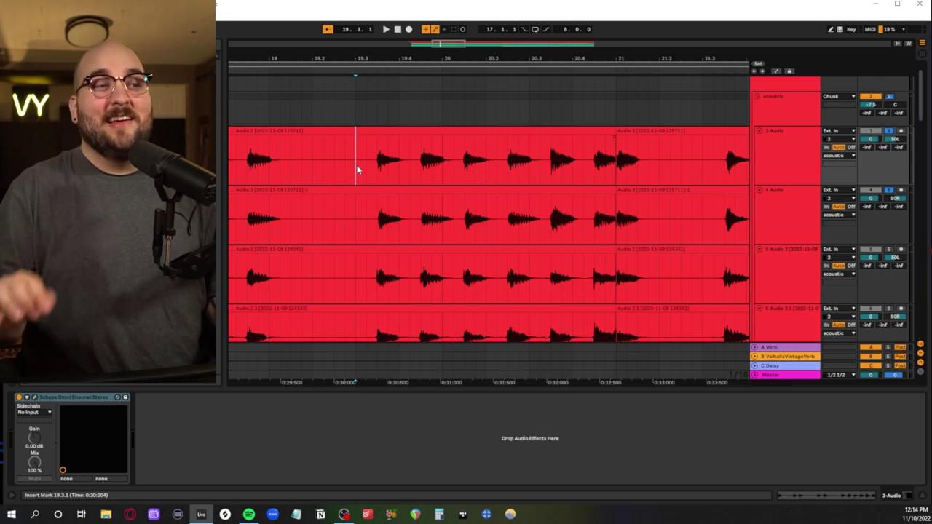
key(space)
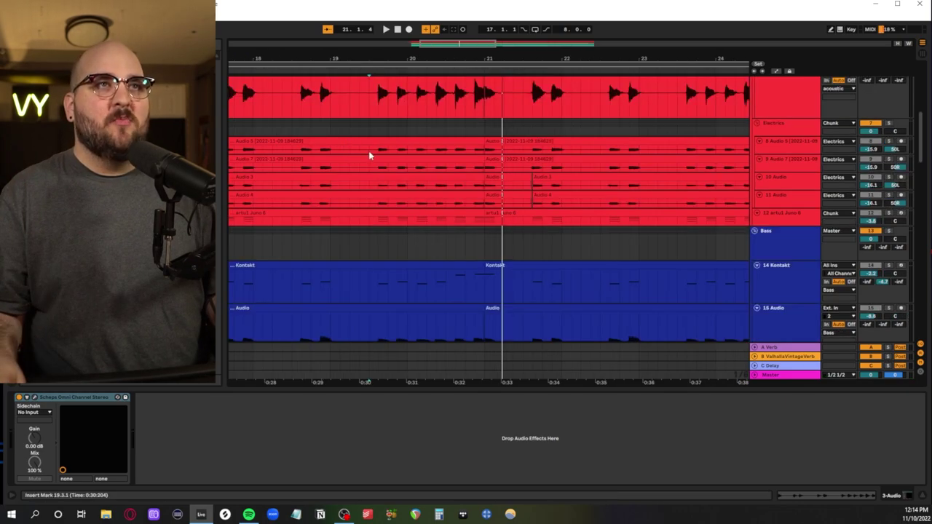
- Select 19.3.1 to 20.4.3 across the four electric guitar tracks to compare the part with the acoustic layers
drag(370, 149, 474, 197)
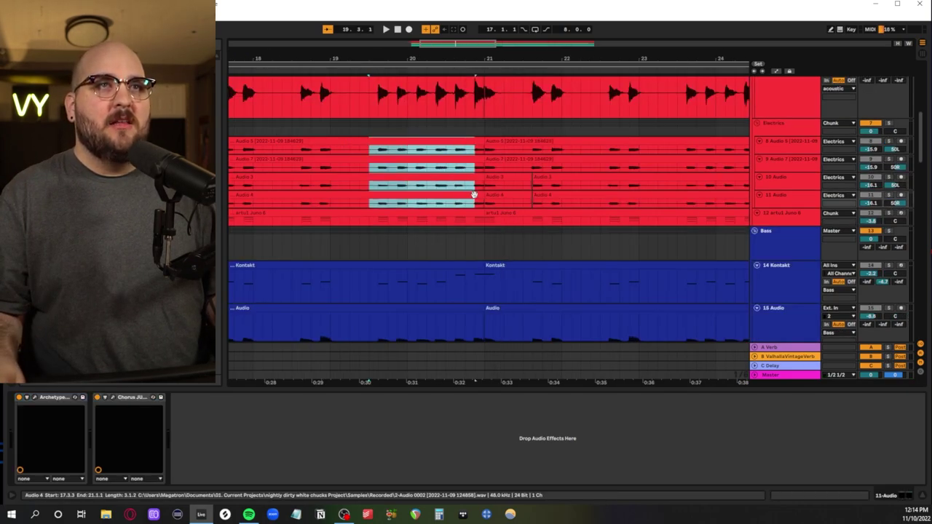
scroll(472, 196, up, 5)
scroll(455, 203, up, 2)
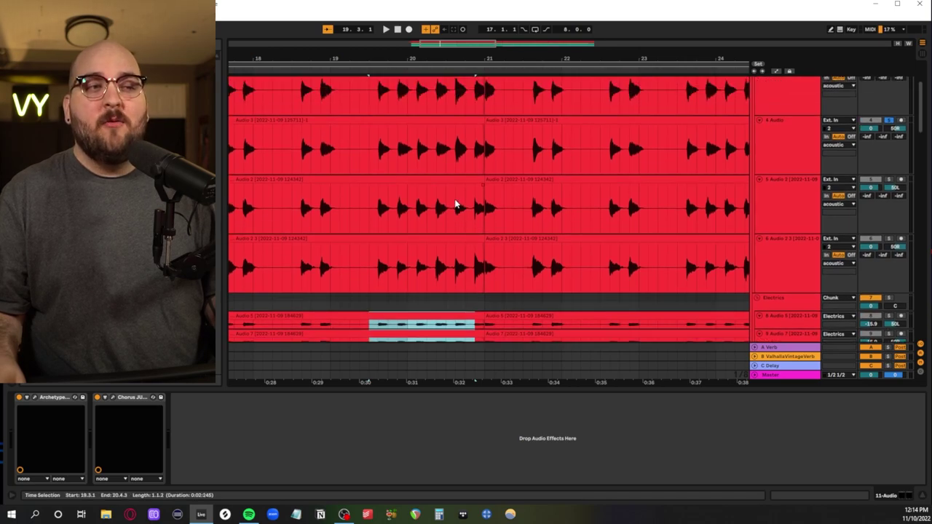
scroll(408, 209, left, 4)
scroll(393, 208, up, 4)
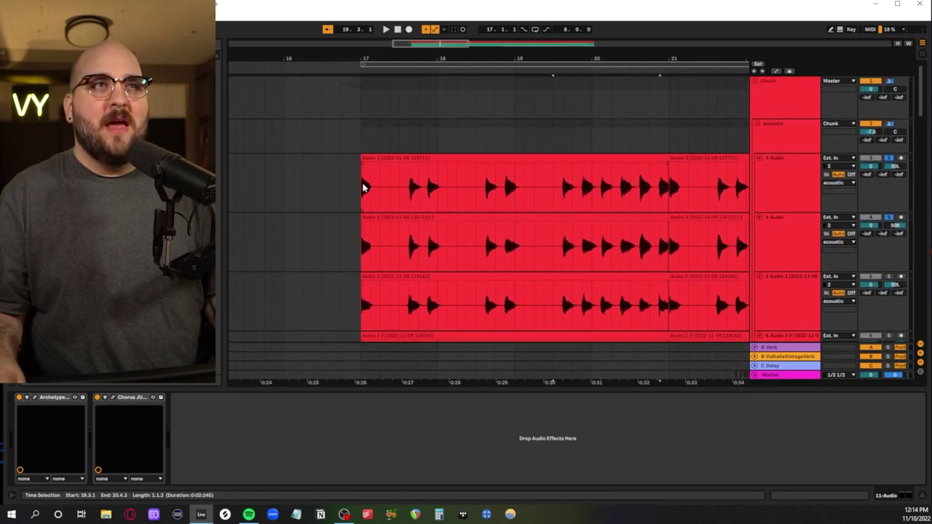
- Mark the opening chords from bar 17 across 3 Audio and 4 Audio, and place the insert marker at 18.2.1 on 4 Audio
drag(364, 187, 459, 235)
click(458, 233)
scroll(449, 235, down, 2)
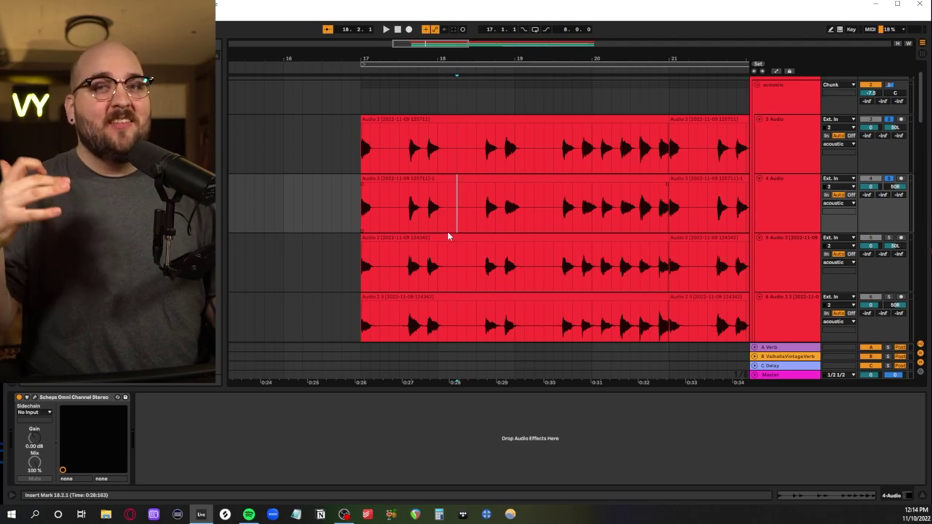
- Solo acoustic tracks 5 and 6 in place of 3 Audio and 4 Audio, and play them from 17.1.1
scroll(462, 237, down, 1)
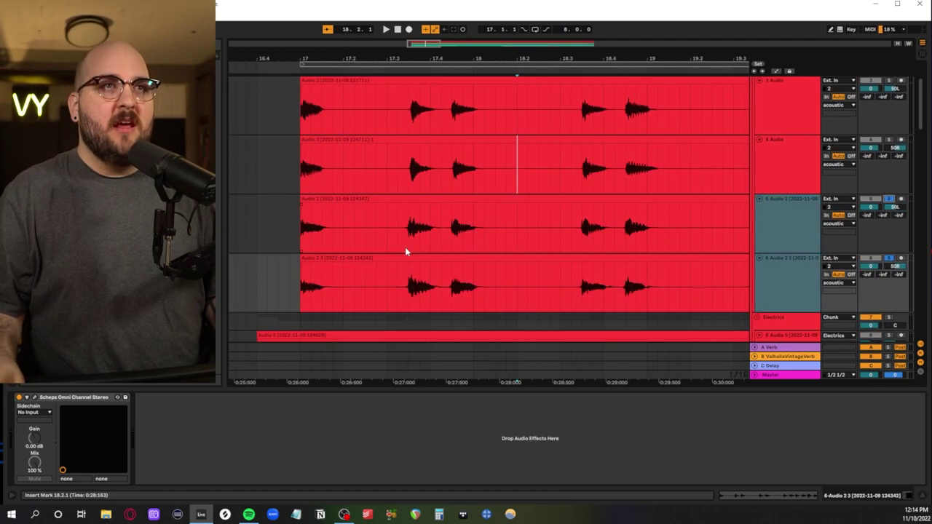
click(362, 235)
scroll(452, 270, down, 2)
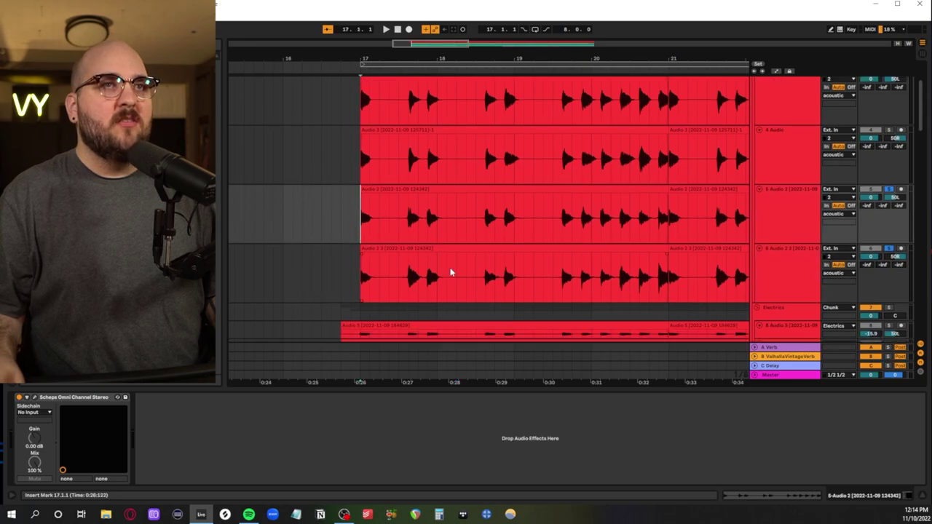
scroll(526, 272, left, 2)
key(space)
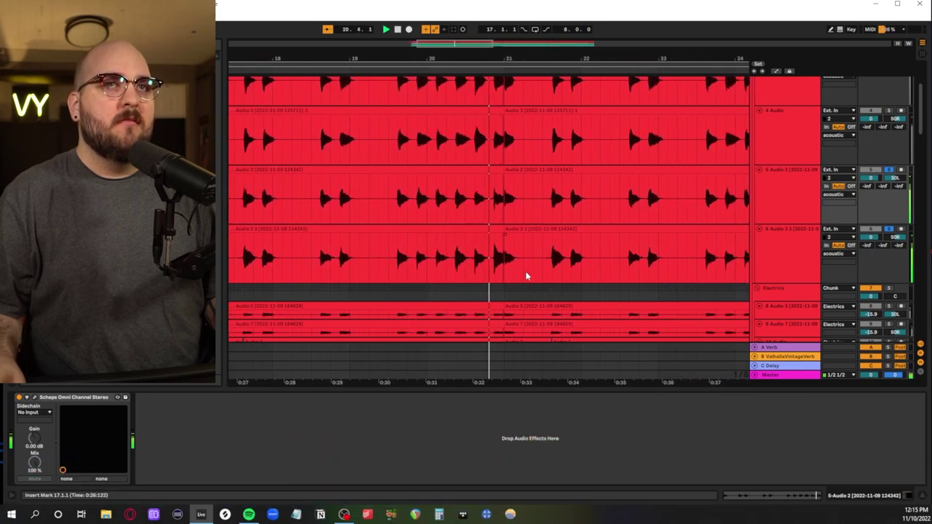
- Switch to the ChordPic page in the browser to view the guitar chord diagram, and return to the Live project
key(alt+Tab)
mouse_move(502, 73)
mouse_down()
mouse_move(551, 106)
mouse_move(538, 110)
mouse_move(507, 64)
mouse_up()
scroll(505, 239, up, 1)
drag(507, 381, 507, 437)
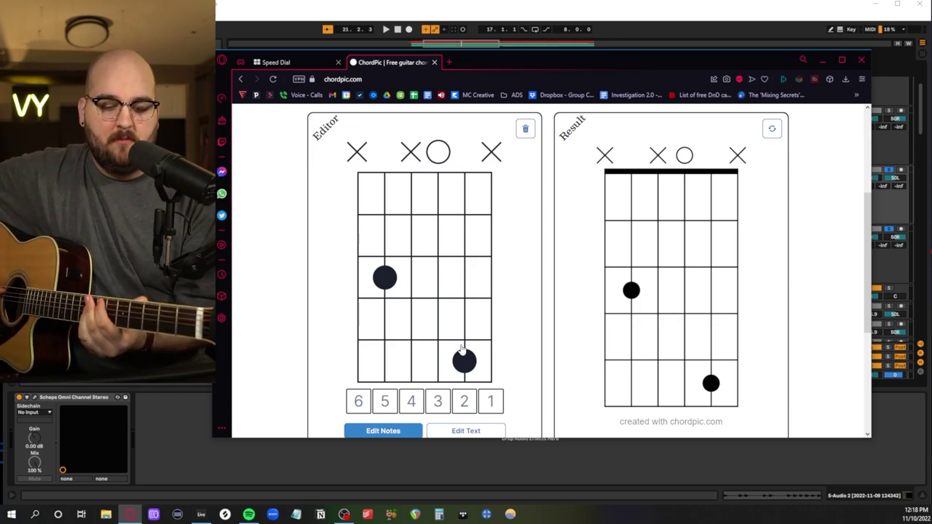
drag(554, 62, 554, 53)
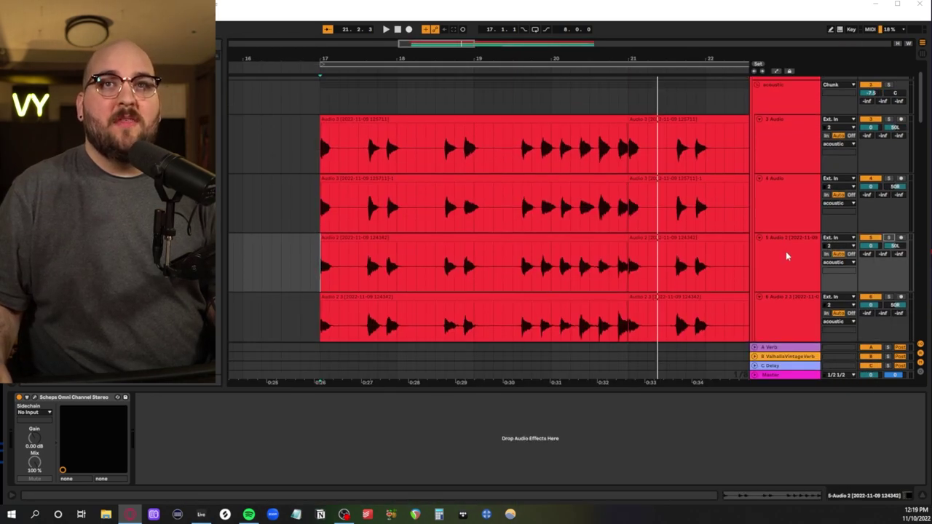
- Deactivate acoustic tracks 5 and 6, solo the acoustic group, and play the remaining pair from 17.1.1
click(786, 255)
shift+click(789, 310)
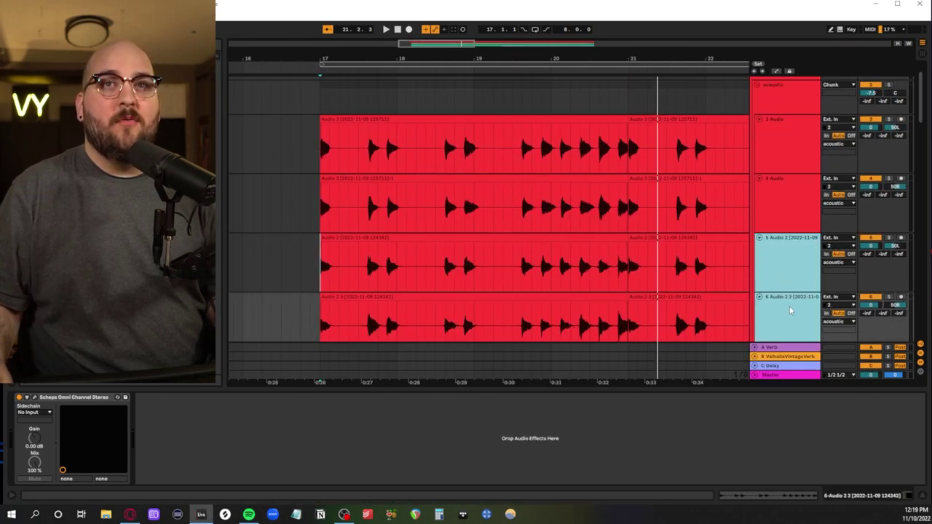
click(879, 242)
key(space)
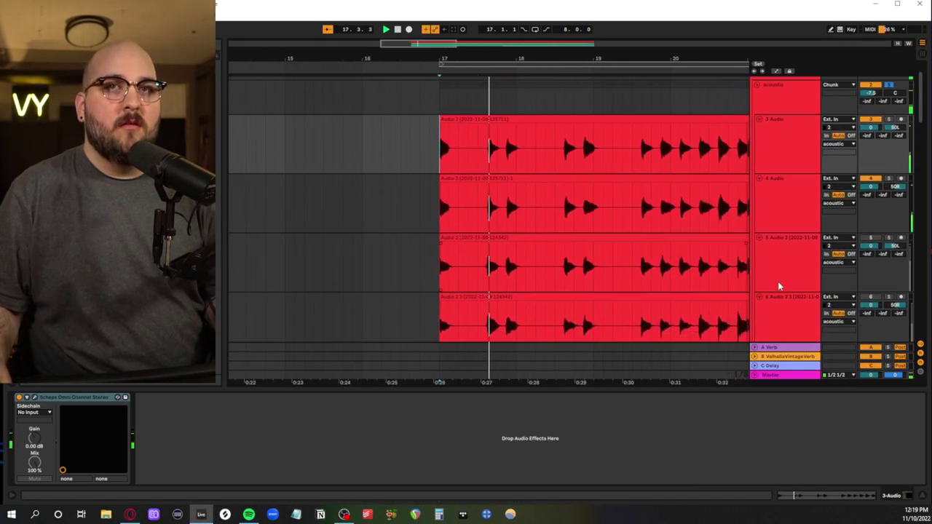
- Reactivate acoustic tracks 5 and 6 together during playback to hear all four layers, and stop the playback
click(767, 269)
shift+click(776, 314)
scroll(711, 270, down, 3)
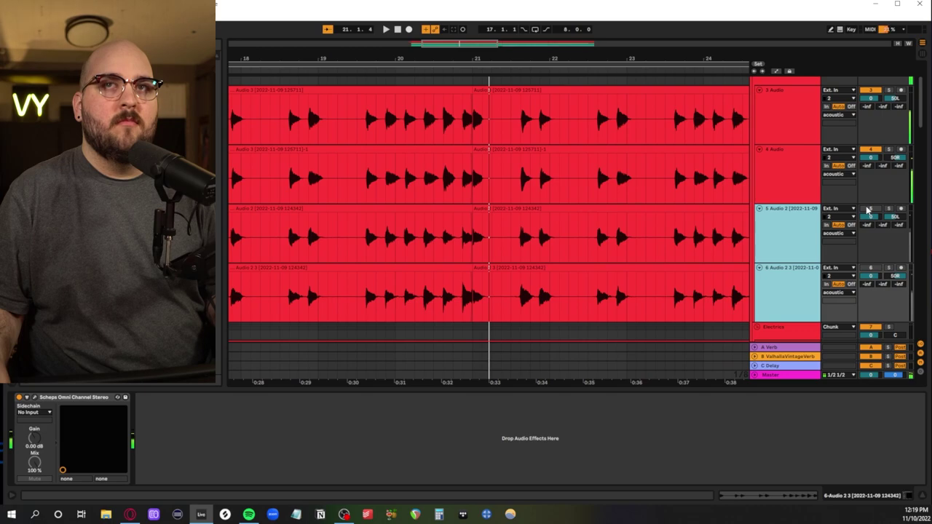
click(868, 209)
key(space)
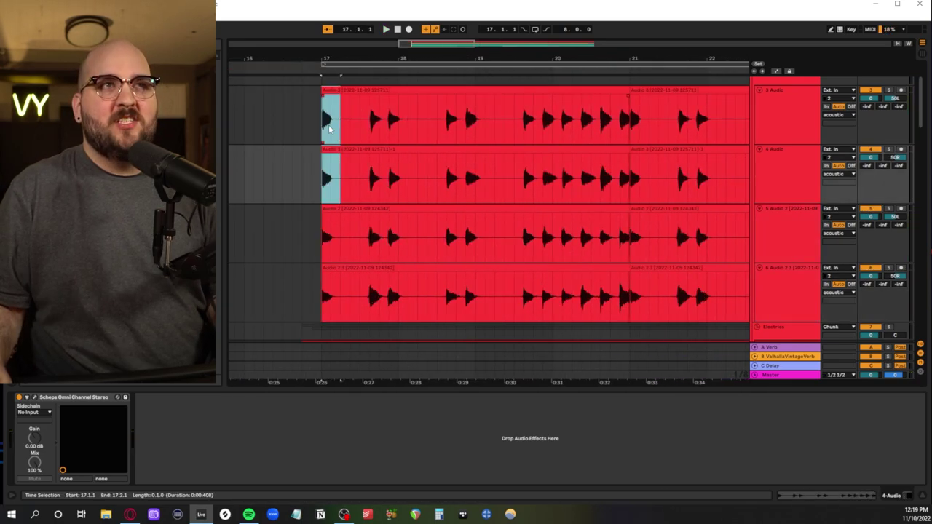
- Compare the acoustic pairs by selecting 17.1.1 to 19.2.1 on tracks 3–4, 17.1.1 to 18.1.3 on 5–6, and 19.2.1 to 20.4.3 on 3–4
shift+click(492, 160)
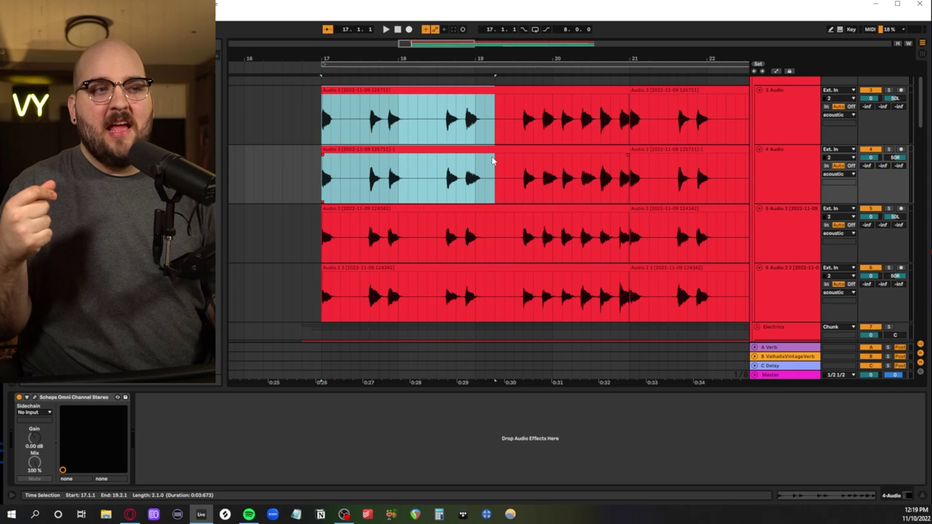
drag(325, 232, 414, 277)
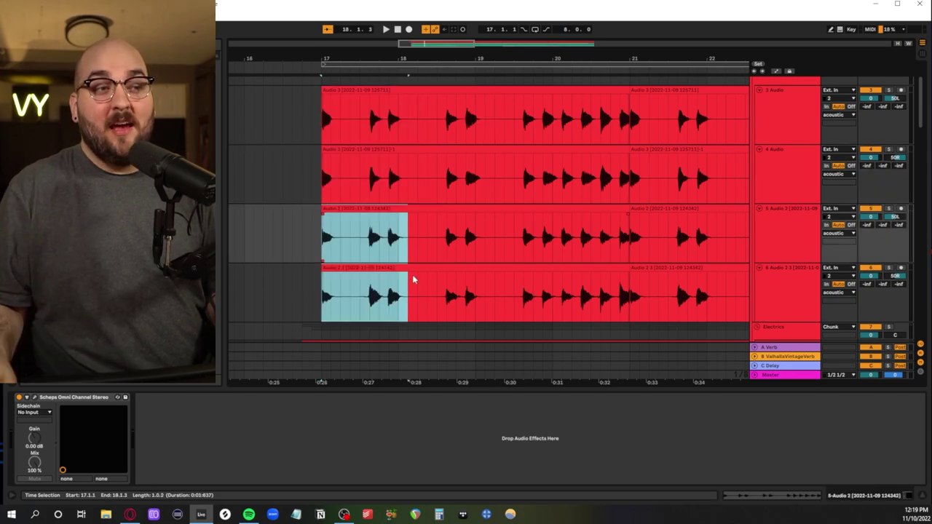
click(379, 241)
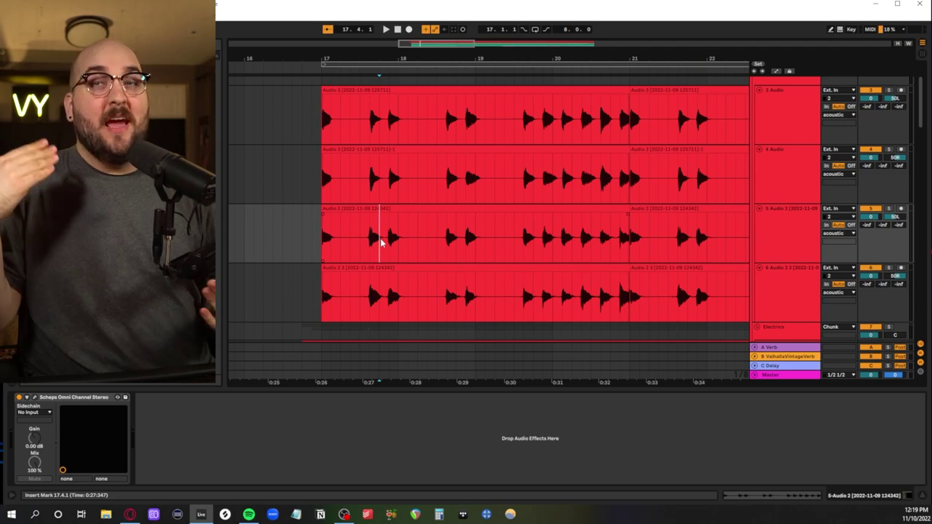
click(502, 116)
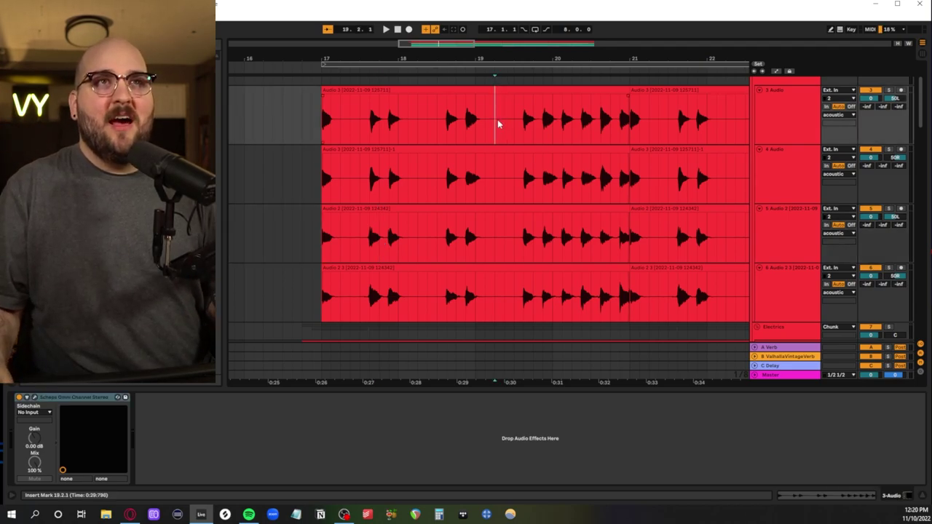
drag(497, 121, 617, 175)
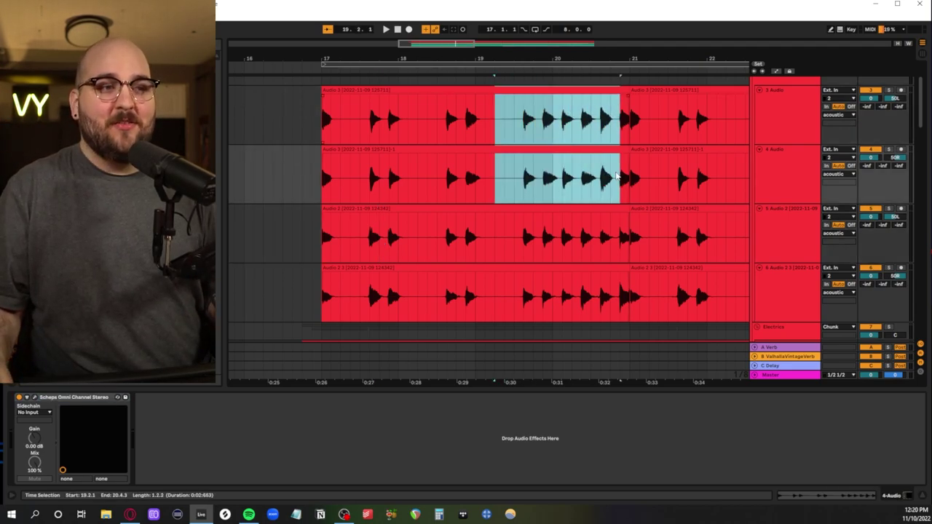
- Unsolo the acoustic group and select 16.4.1 to 22.1.1 across the four electric guitar tracks for a closer view
scroll(530, 193, up, 1)
drag(679, 81, 640, 91)
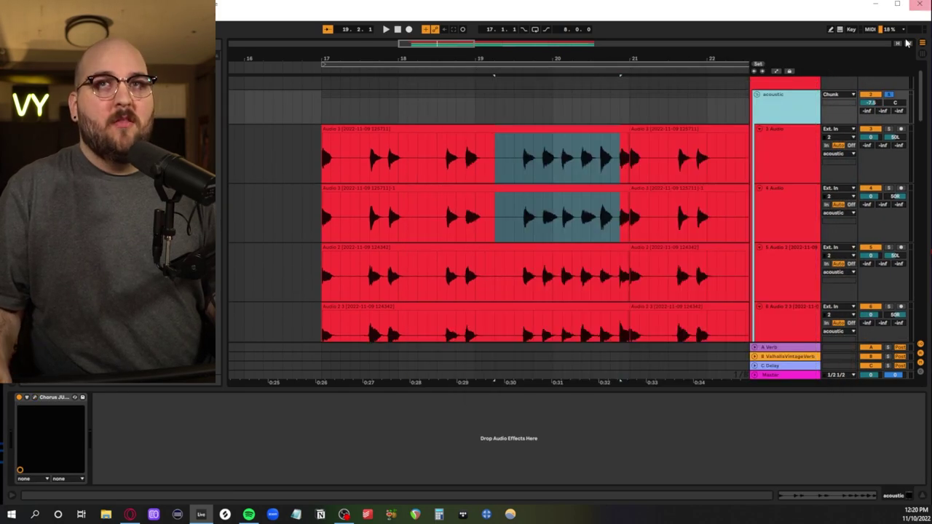
click(428, 207)
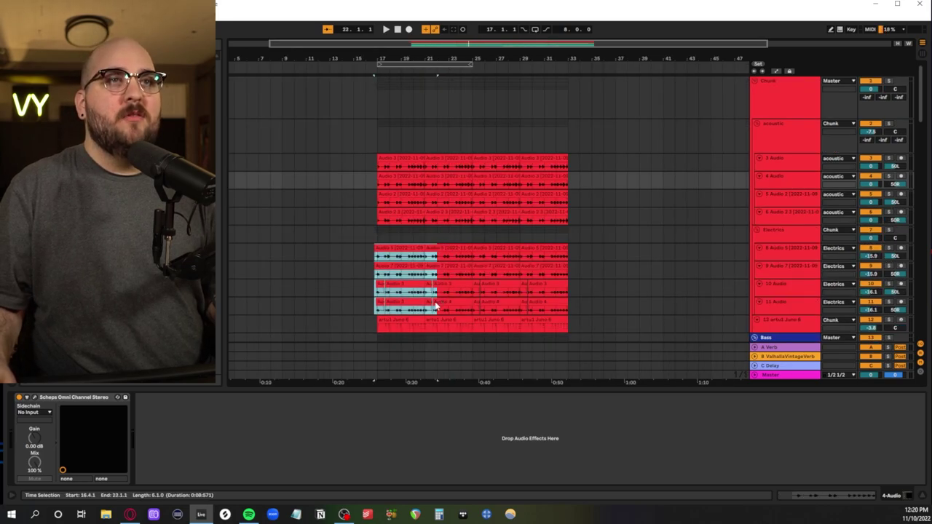
key(z)
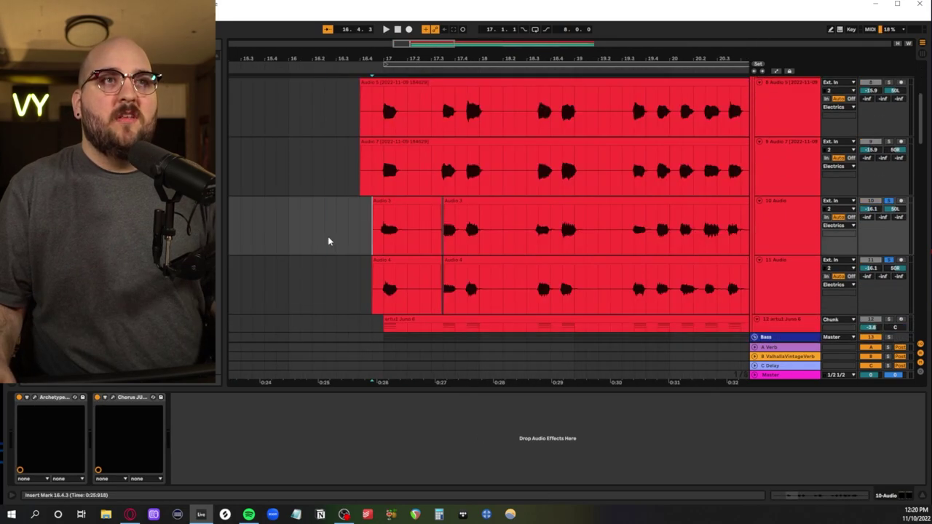
- Select 16.2.3 to 19.3.3 on the soloed 10 Audio and 11 Audio electric tracks, and play the range
drag(328, 236, 633, 282)
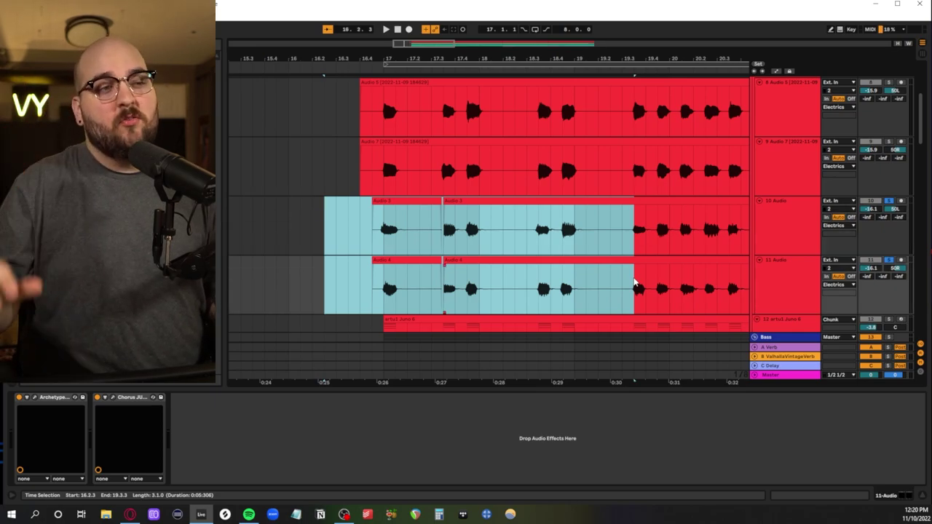
key(space)
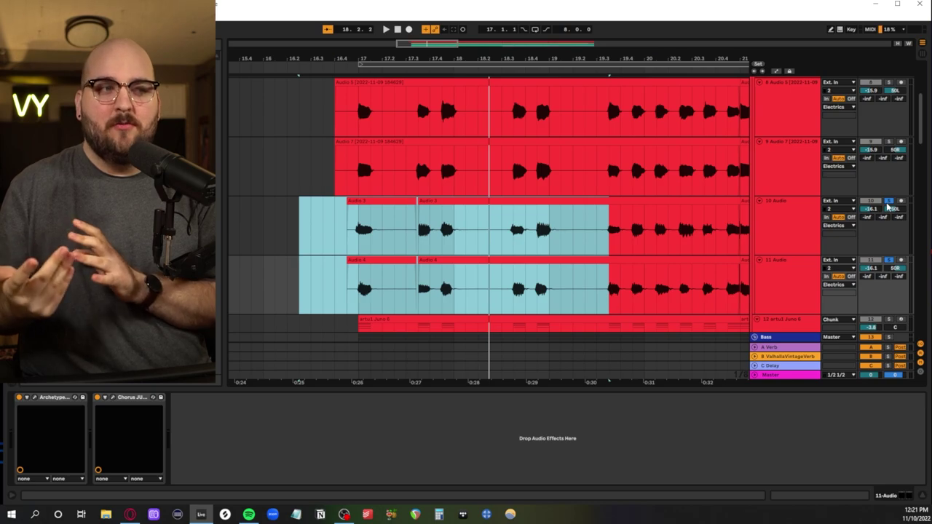
- Solo electric tracks 8 and 9 together in place of 10 Audio and 11 Audio
click(778, 143)
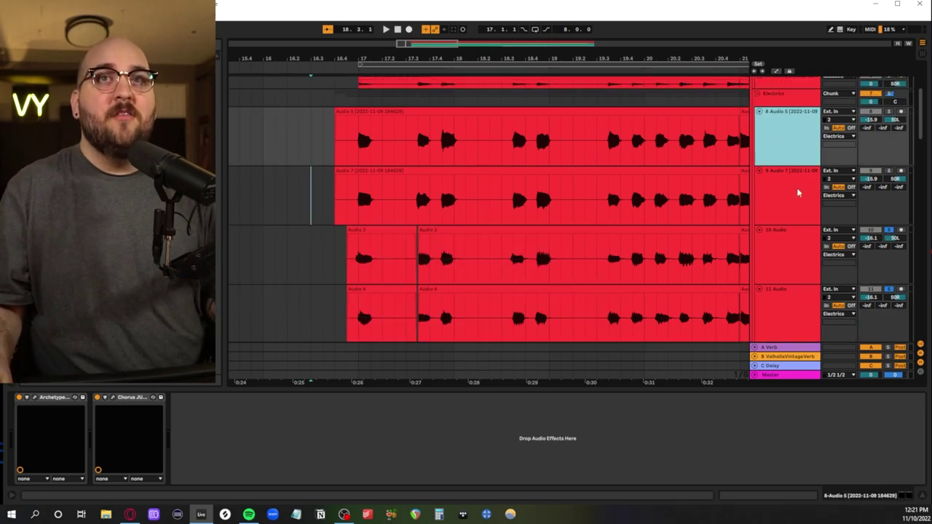
click(797, 189)
shift+click(783, 142)
click(888, 112)
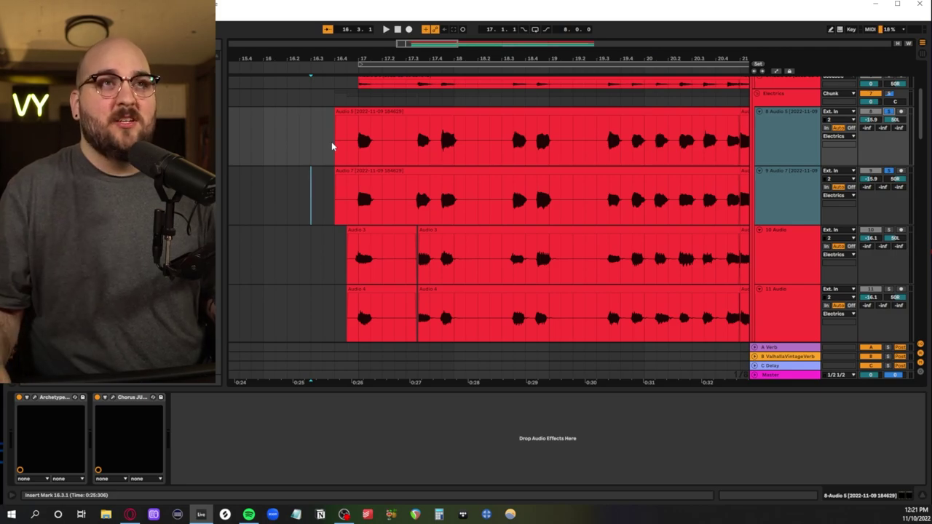
- Play the soloed electric tracks 8 and 9 from 16.4.1, where their clips begin
scroll(331, 146, up, 4)
drag(324, 146, 496, 204)
click(337, 154)
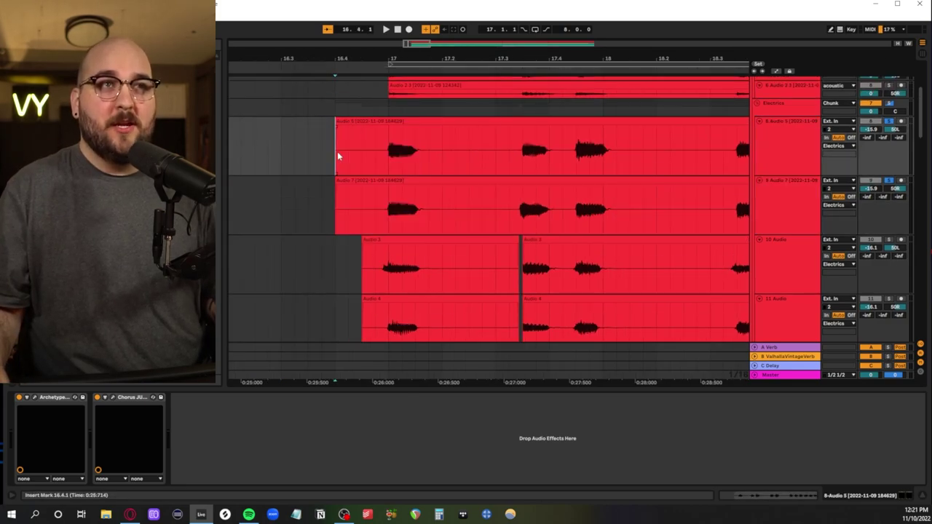
key(space)
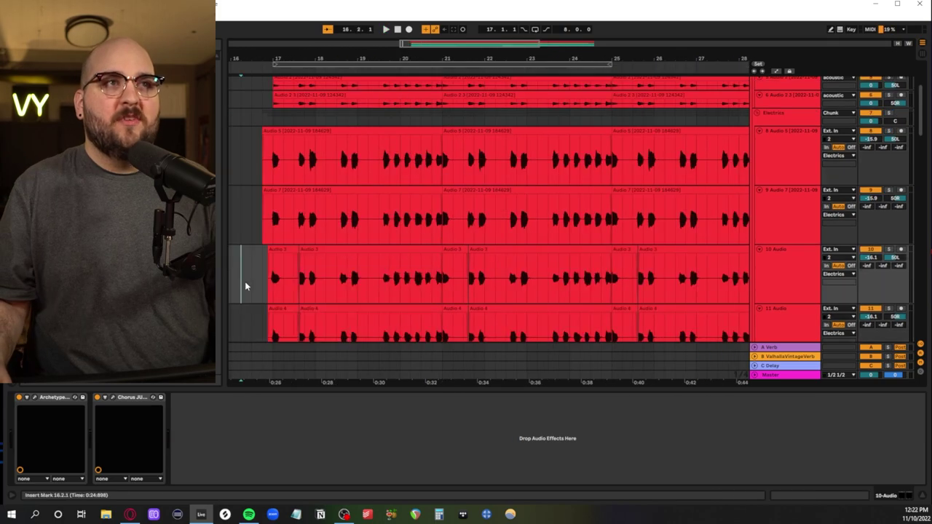
- Compare the guitar pairs by selecting 16.2.1 to 21.2.1 on tracks 10–11, 16.4.1 to 20.4.1 on 5–6, and 16.4.1 to 21.1.1 on 3–4
drag(244, 282, 458, 319)
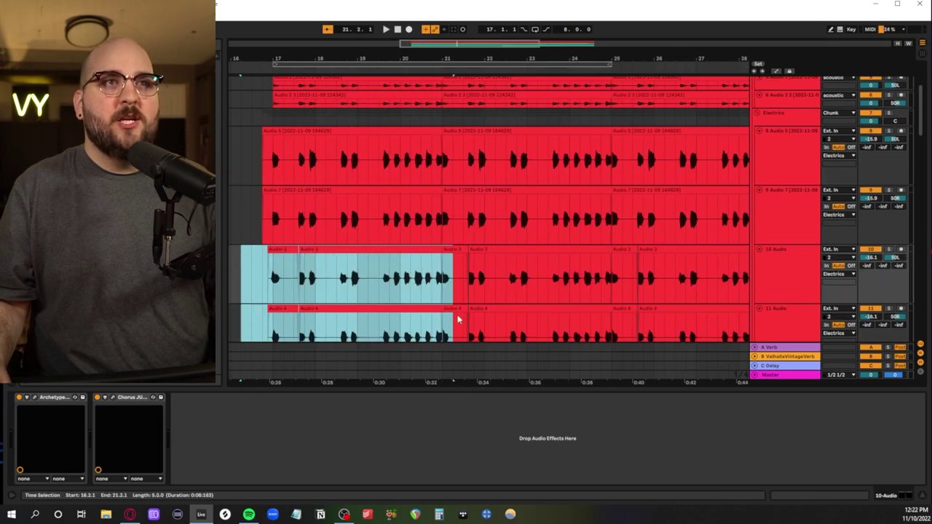
scroll(455, 319, up, 3)
drag(263, 190, 433, 210)
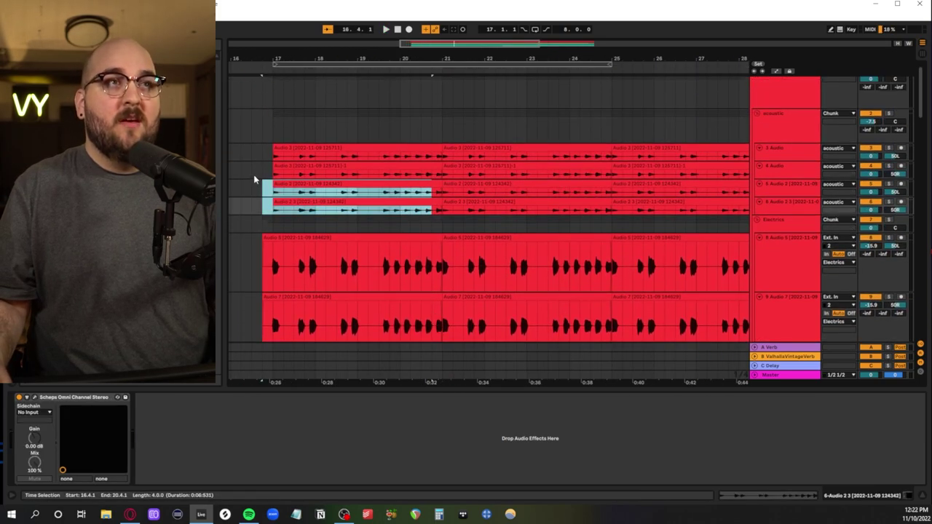
drag(263, 153, 442, 172)
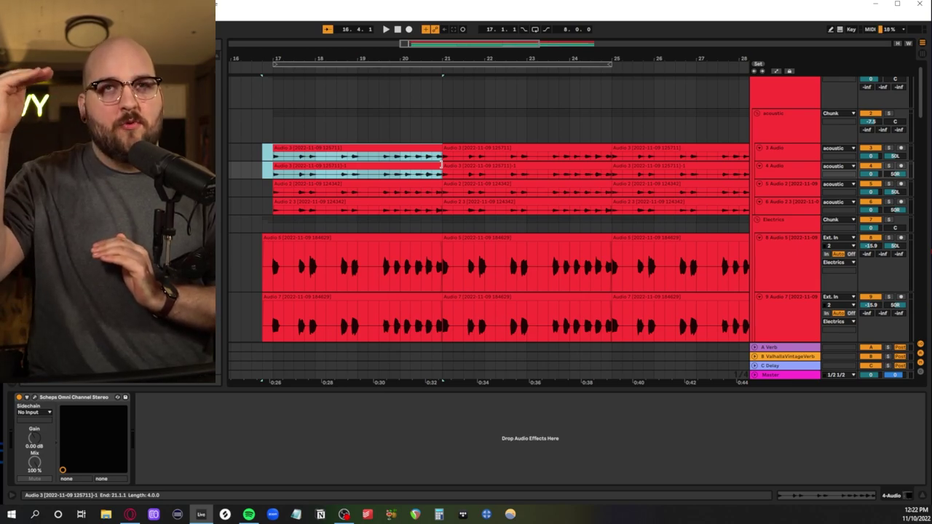
- Select the acoustic and Electrics group tracks together and solo them
click(790, 123)
shift+click(799, 223)
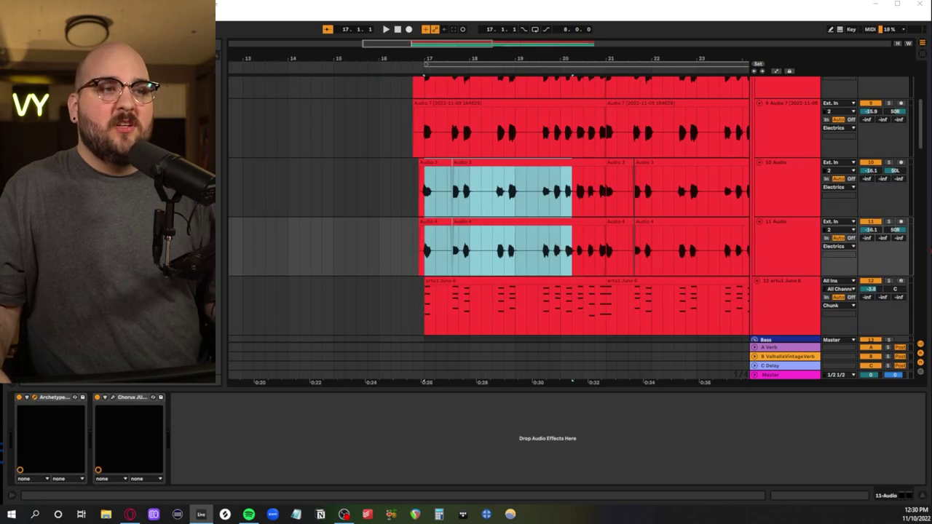
- Examine the Archetype Cory Wong pedals and amp on 11 Audio, and select 16.4.3 to 19.3.1 on tracks 10–11
drag(320, 523, 573, 77)
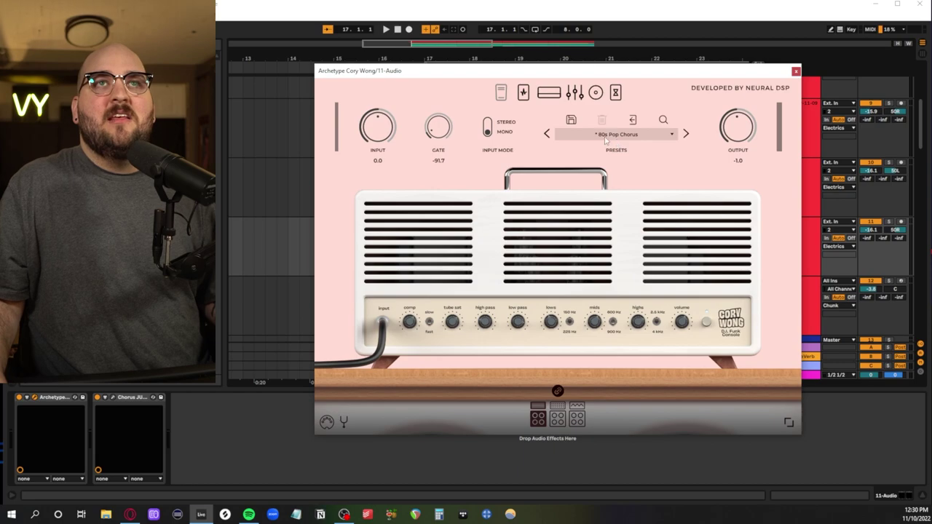
click(615, 94)
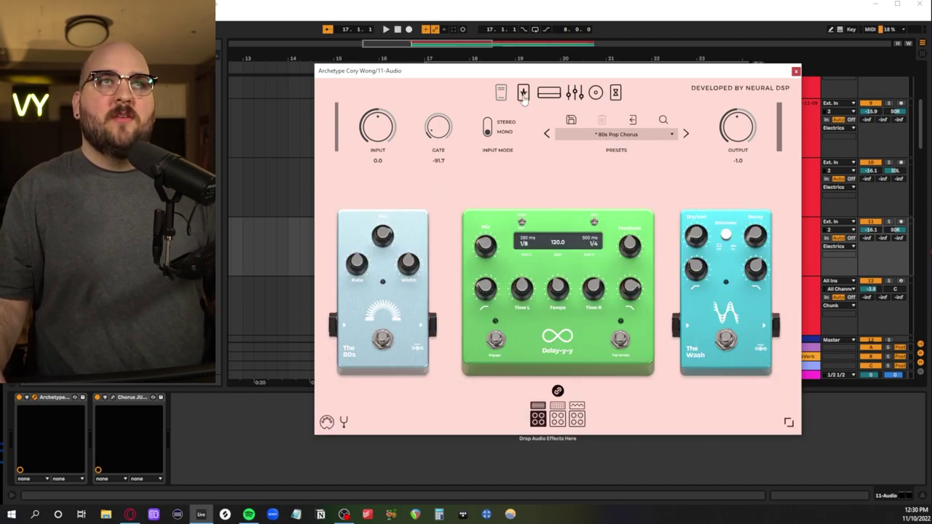
click(548, 93)
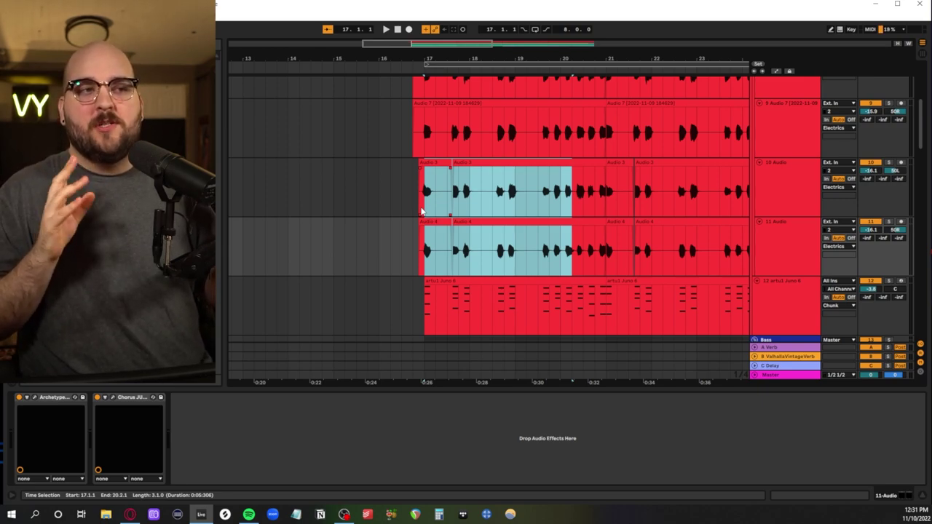
drag(420, 210, 542, 258)
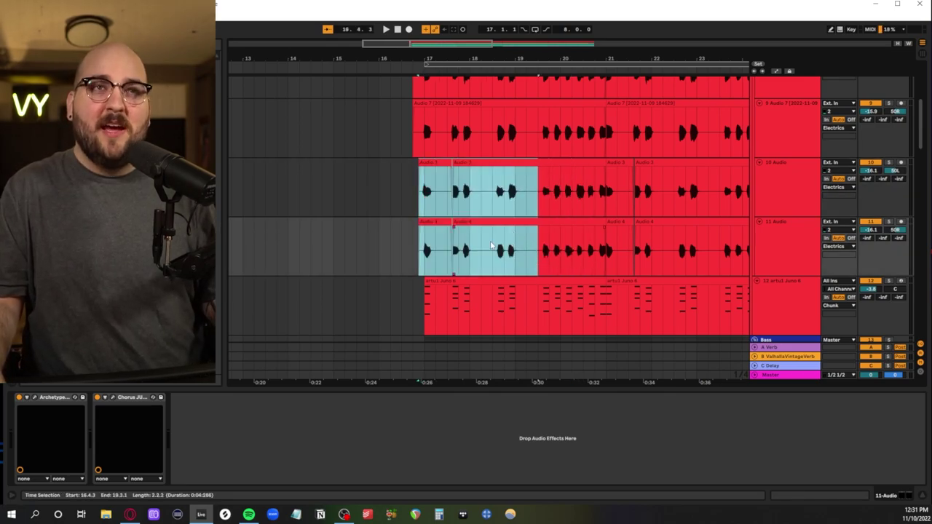
- Play the soloed acoustic and electric guitar groups together from 16.3.1
scroll(493, 250, up, 5)
click(404, 180)
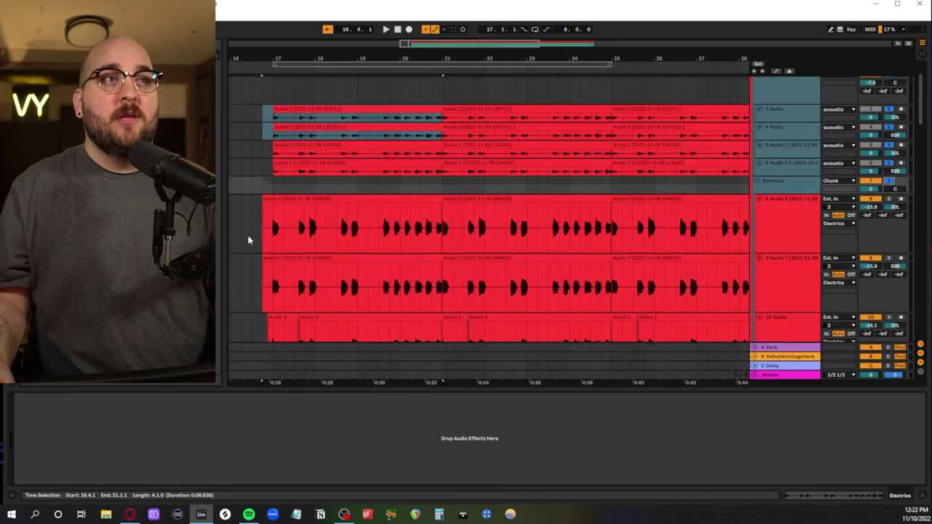
click(252, 237)
scroll(253, 235, down, 2)
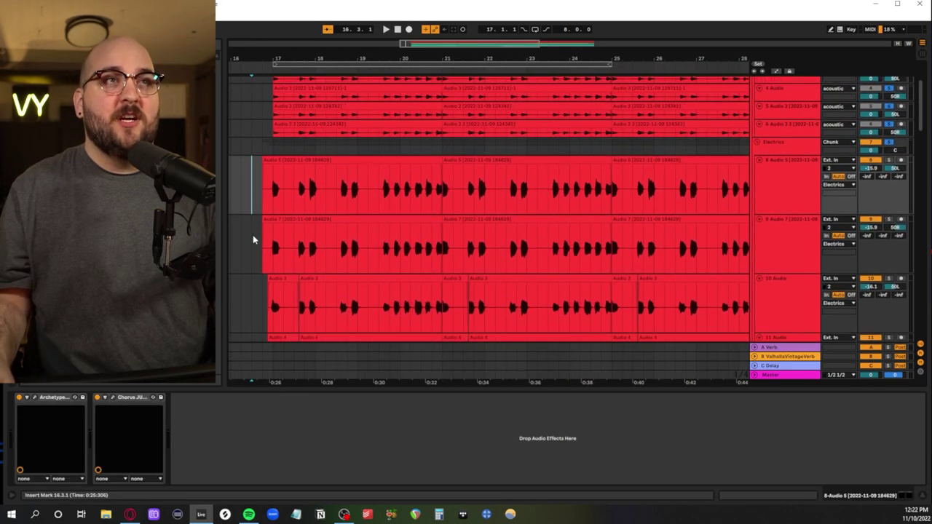
key(space)
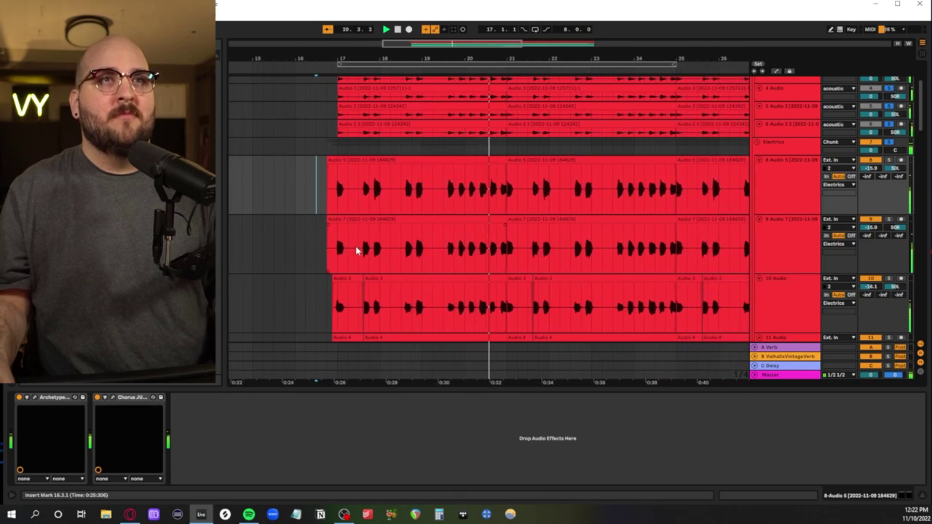
key(space)
- Solo the artu1 Juno 6 track and place the insert mark at 17.1.1 on it
click(304, 198)
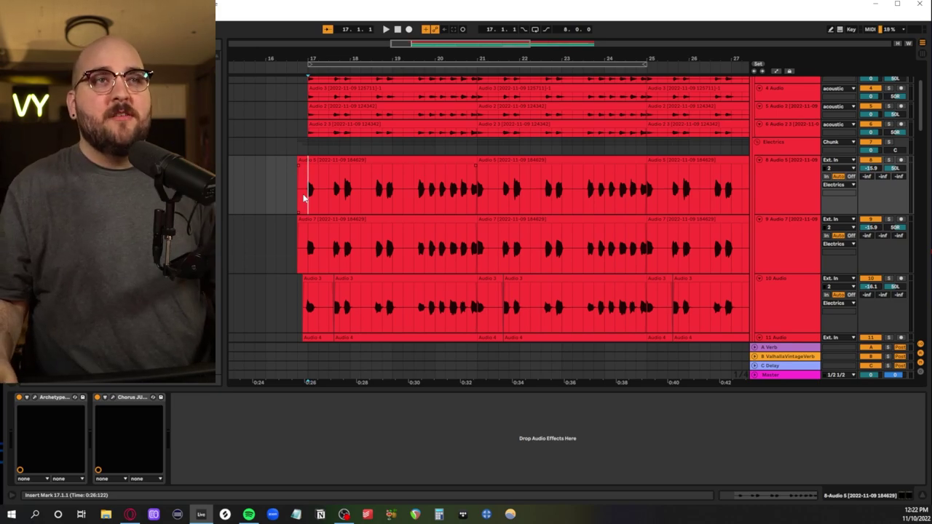
scroll(304, 199, down, 7)
click(302, 301)
scroll(495, 265, down, 1)
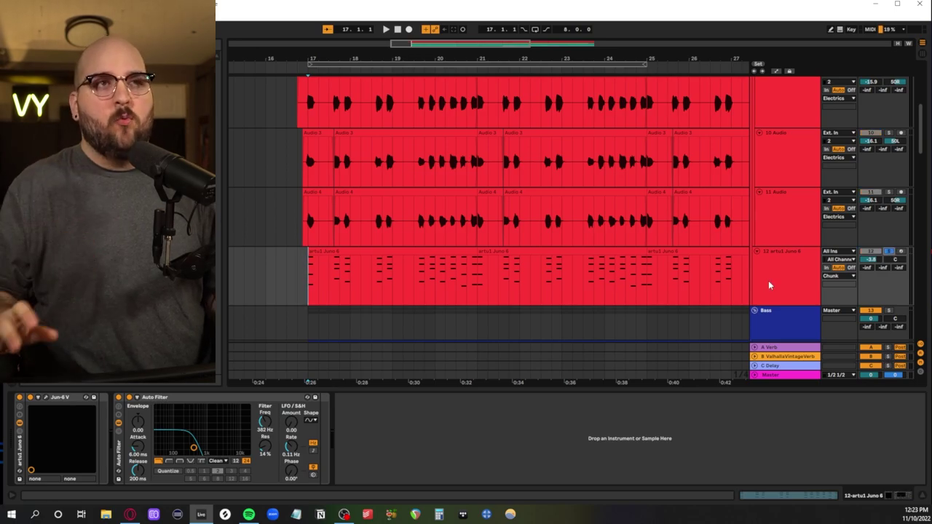
scroll(288, 331, down, 6)
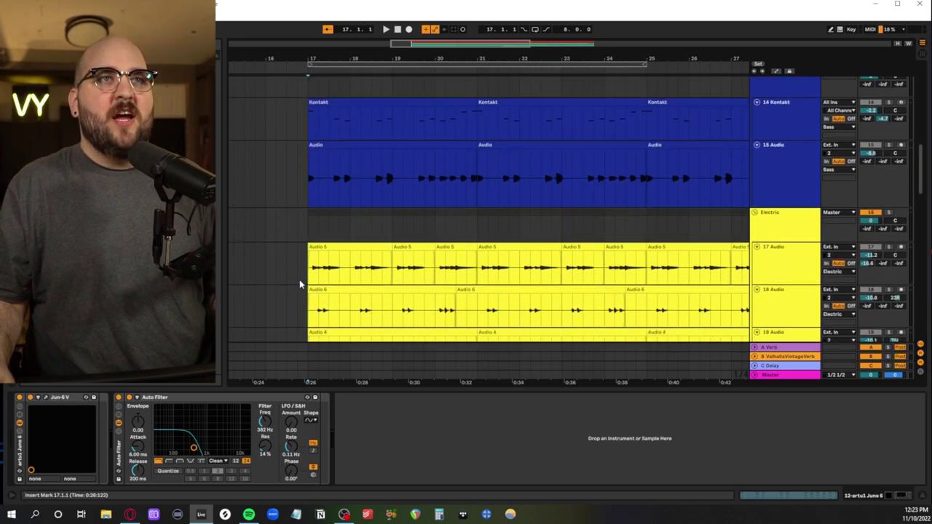
scroll(299, 280, up, 5)
scroll(299, 281, up, 2)
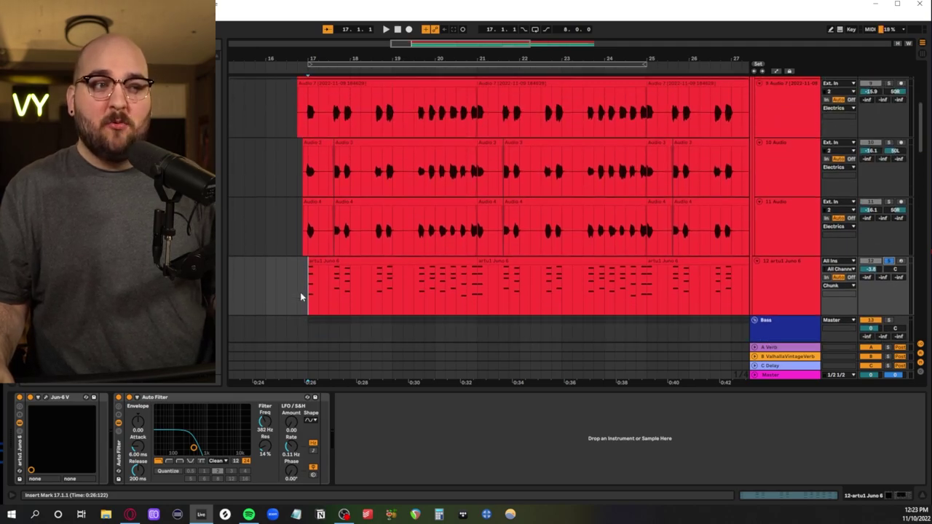
- Open the Jun-6 V synth with its VY Soft Pad preset, move its window clear of the interface edge, and play the soloed part
click(45, 398)
scroll(544, 153, down, 4)
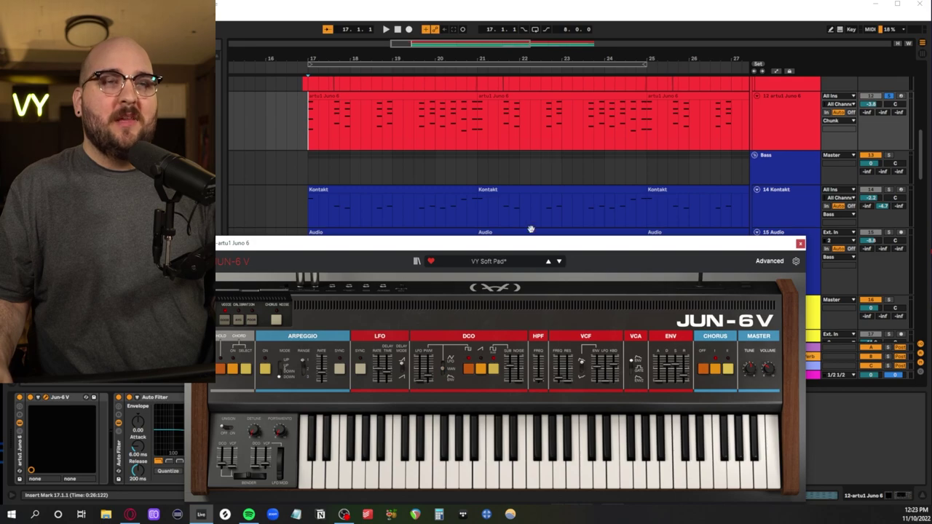
drag(530, 245, 562, 184)
key(space)
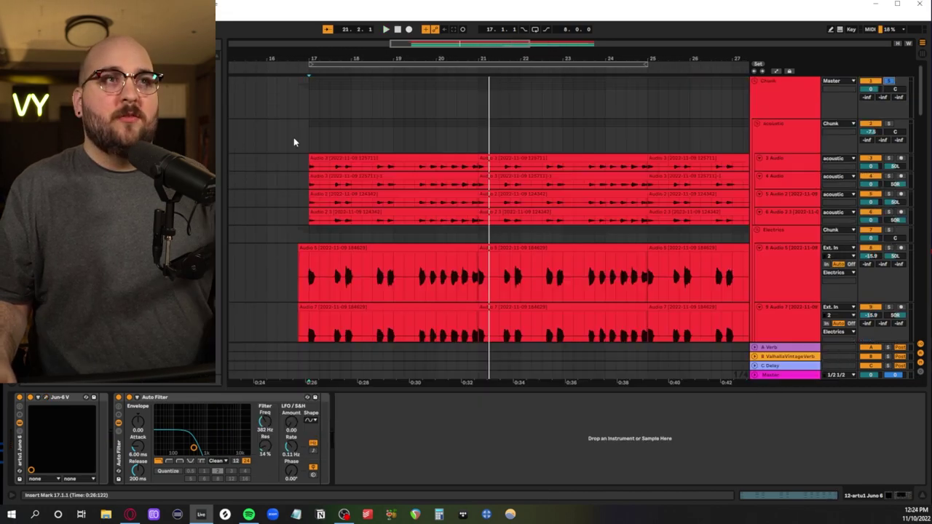
- Play the soloed Chunk group from 16.4.1 to hear the guitars and synth stacked together
click(295, 138)
scroll(312, 143, down, 3)
key(space)
scroll(312, 144, down, 1)
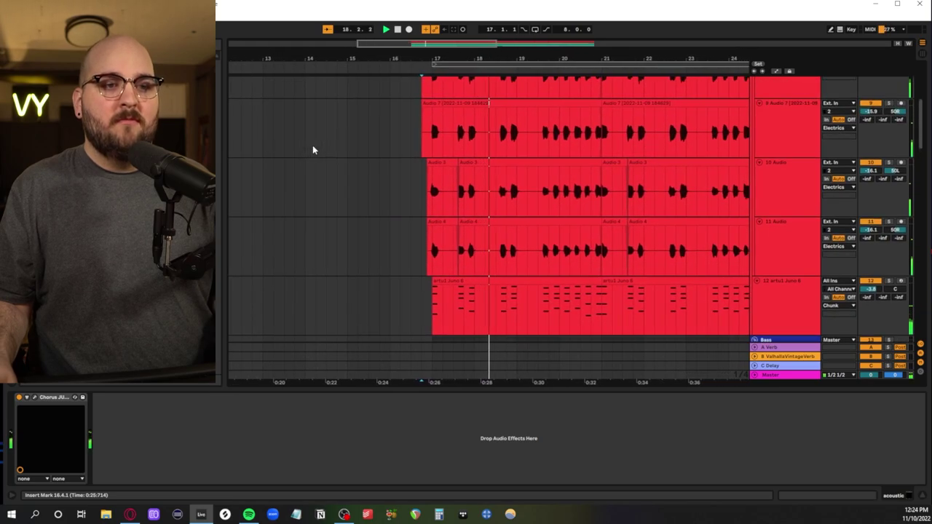
scroll(313, 150, up, 1)
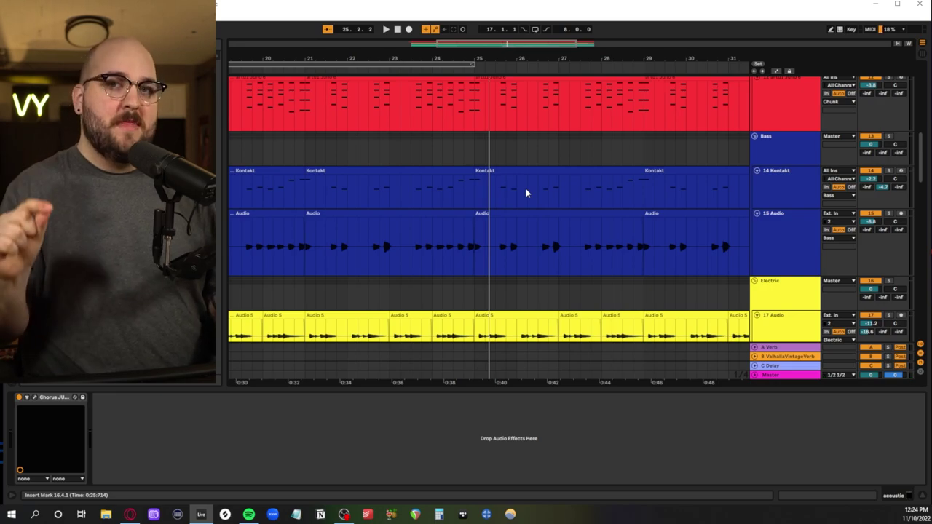
- Solo the 15 Audio bass track and play it from 17.1.1
scroll(329, 257, left, 5)
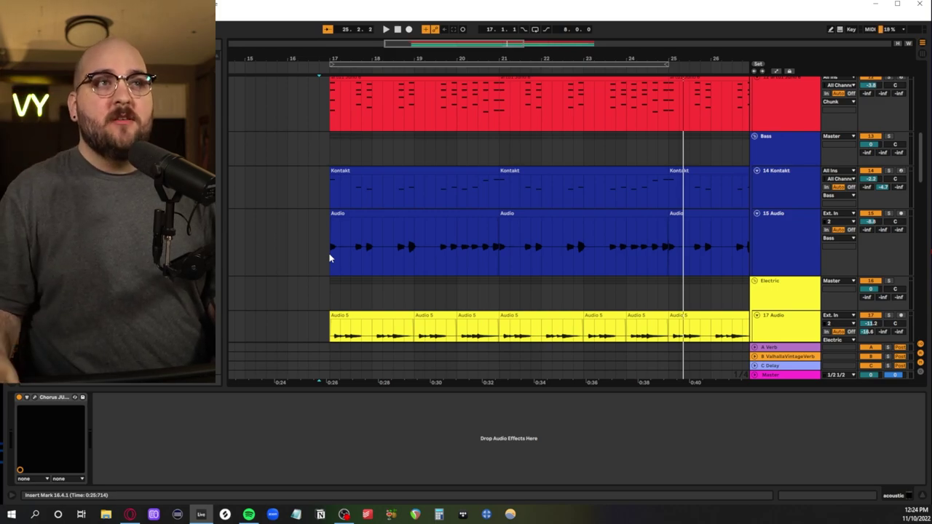
drag(330, 258, 350, 256)
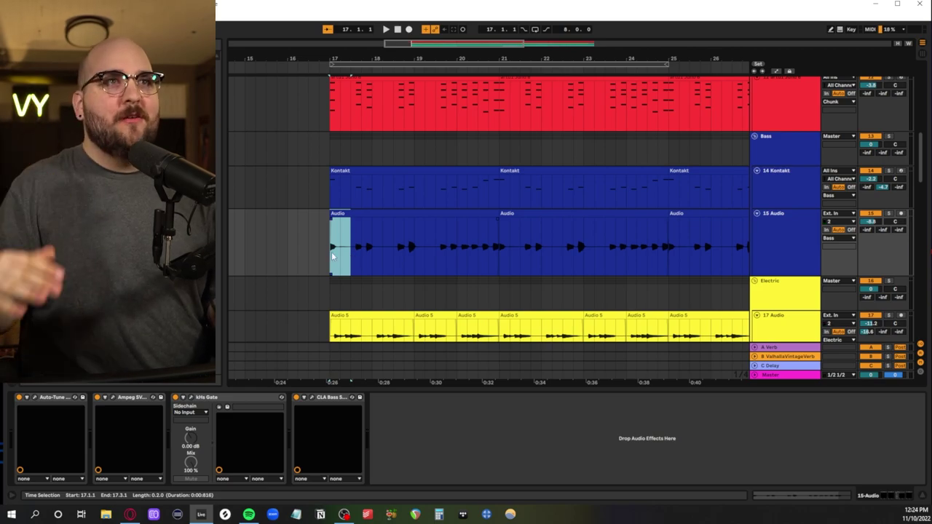
click(328, 253)
scroll(328, 253, up, 3)
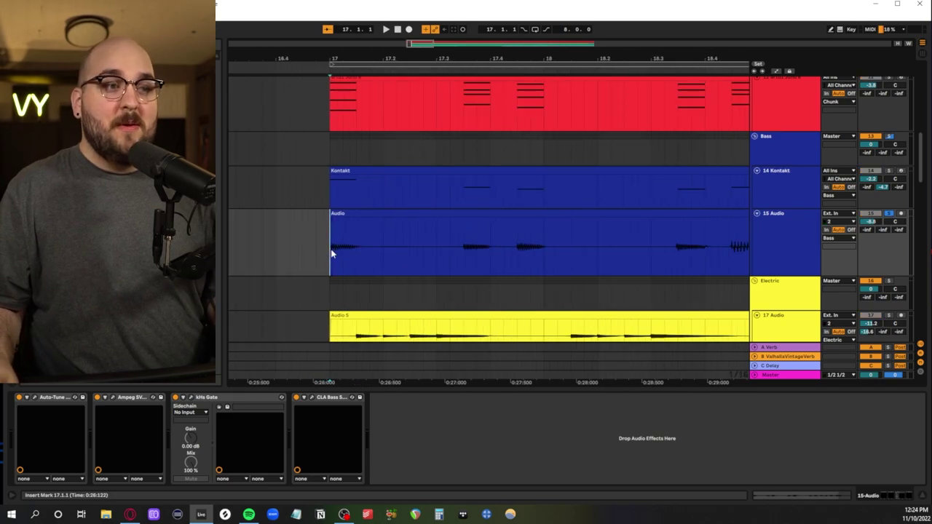
key(space)
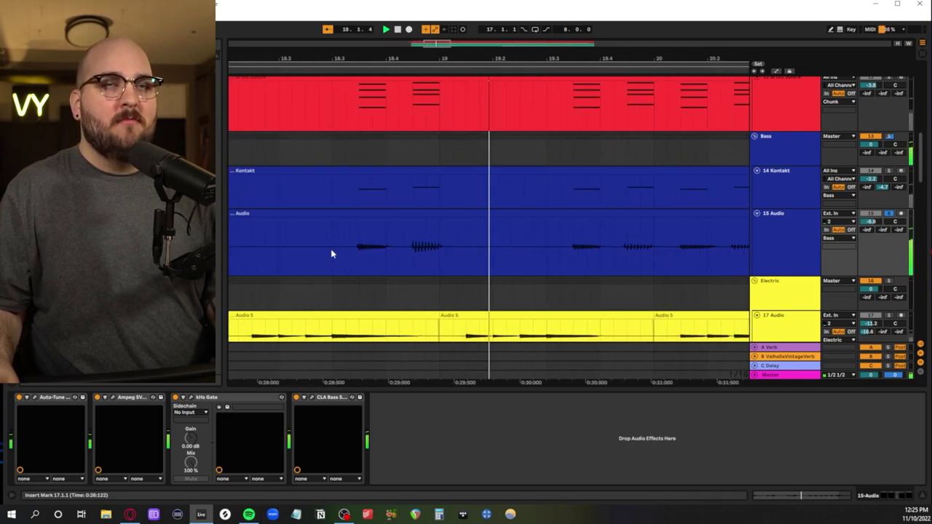
scroll(331, 253, down, 4)
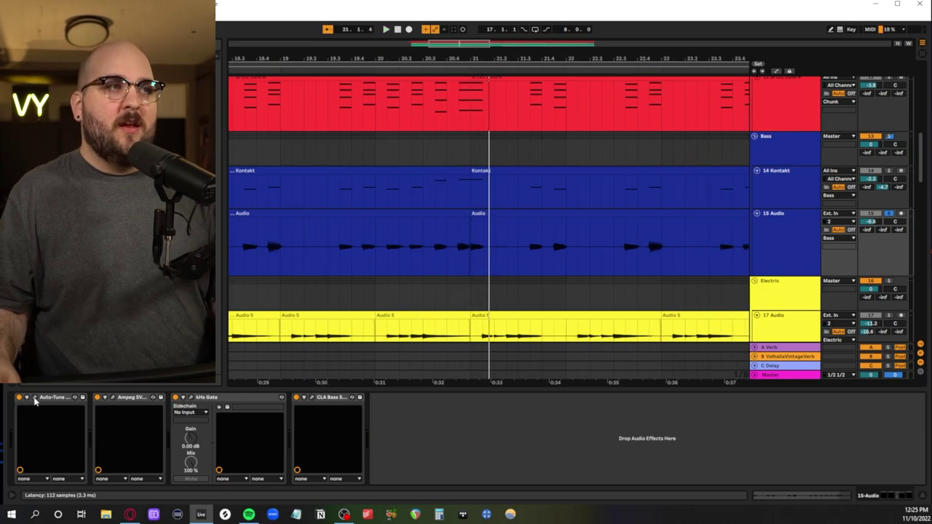
- Check the Auto-Tune and Ampeg SVT3Pro plugins on the 15 Audio bass track, closing the amp window when done
drag(520, 523, 542, 111)
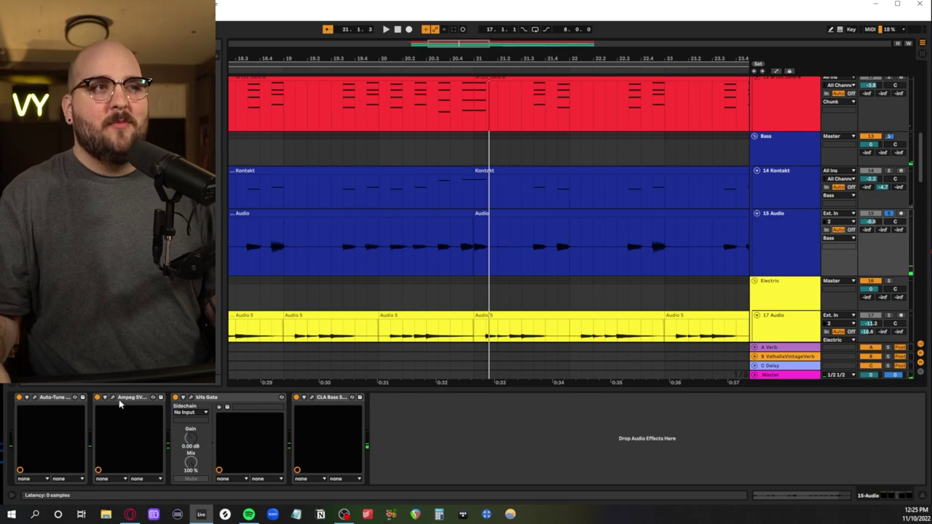
click(113, 398)
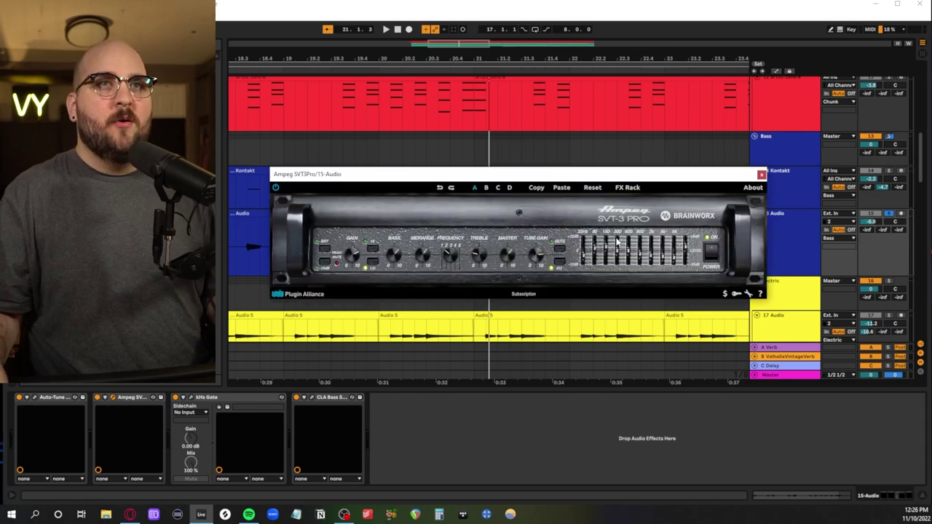
click(760, 175)
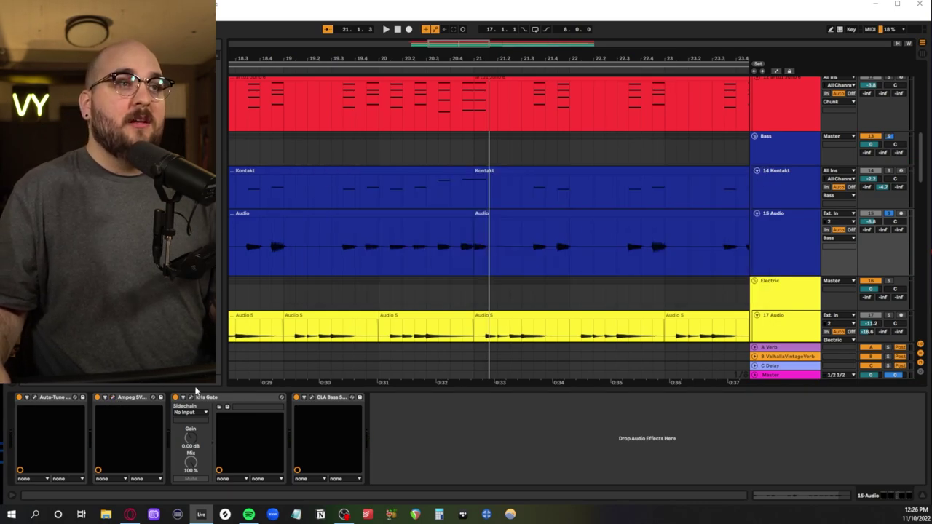
- Open the kHs Gate on 15 Audio and play from 17.1.3, comparing the bass with the gate enabled and bypassed
click(191, 397)
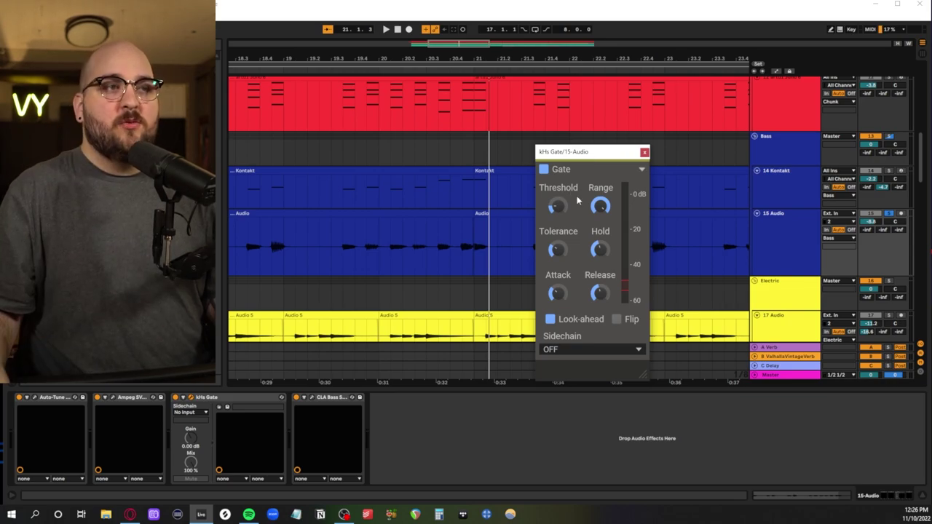
click(342, 254)
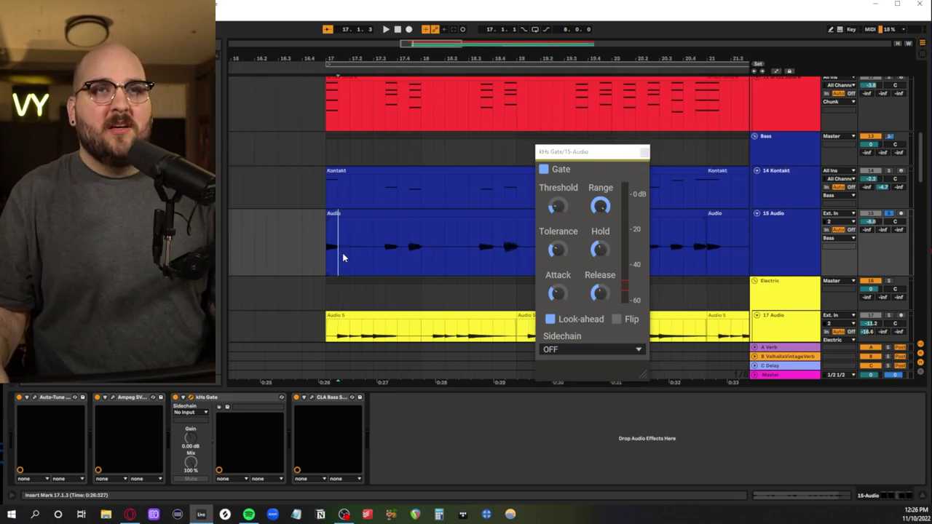
key(space)
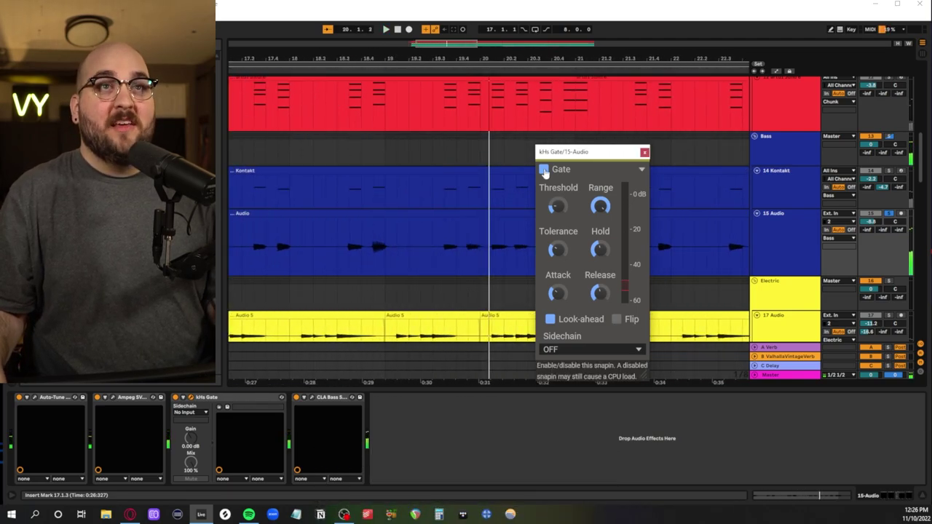
click(543, 169)
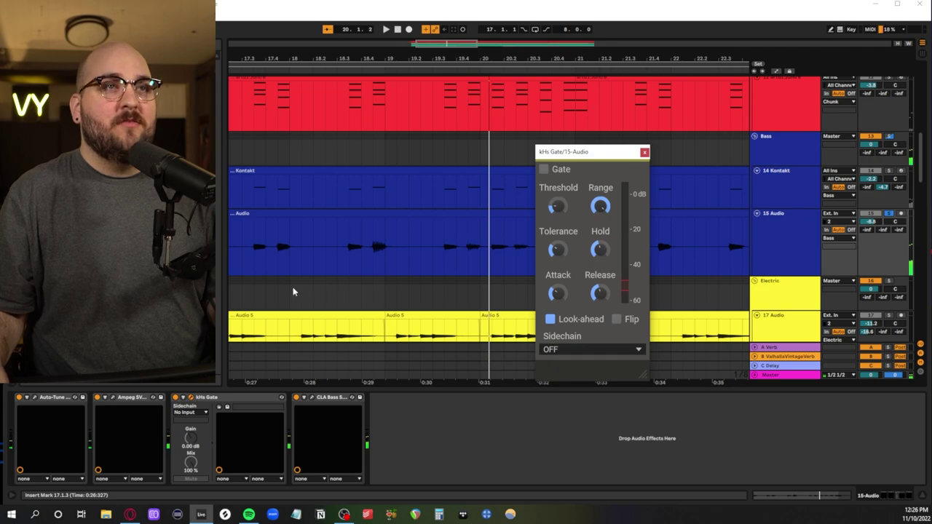
key(space)
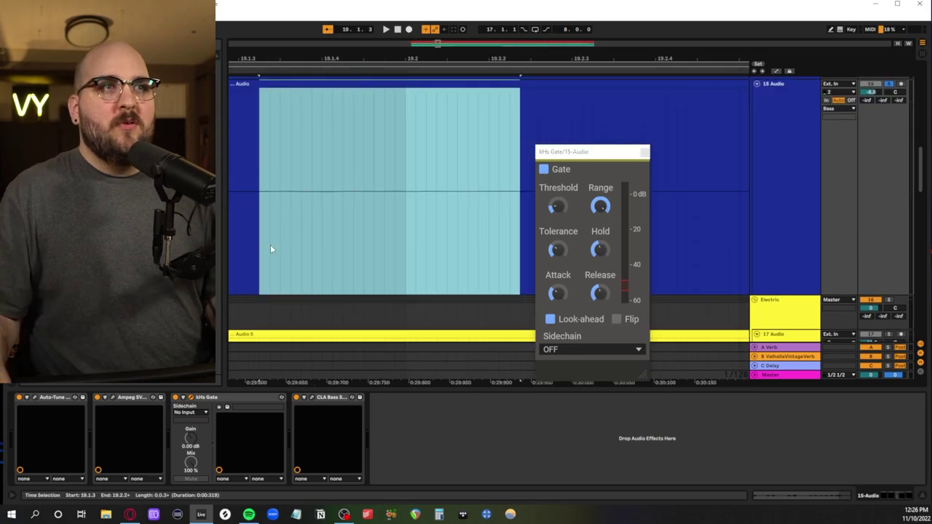
- Select the quiet gap from about 19.1.3 to 19.2.2 on the enlarged 15 Audio bass clip
drag(270, 249, 520, 224)
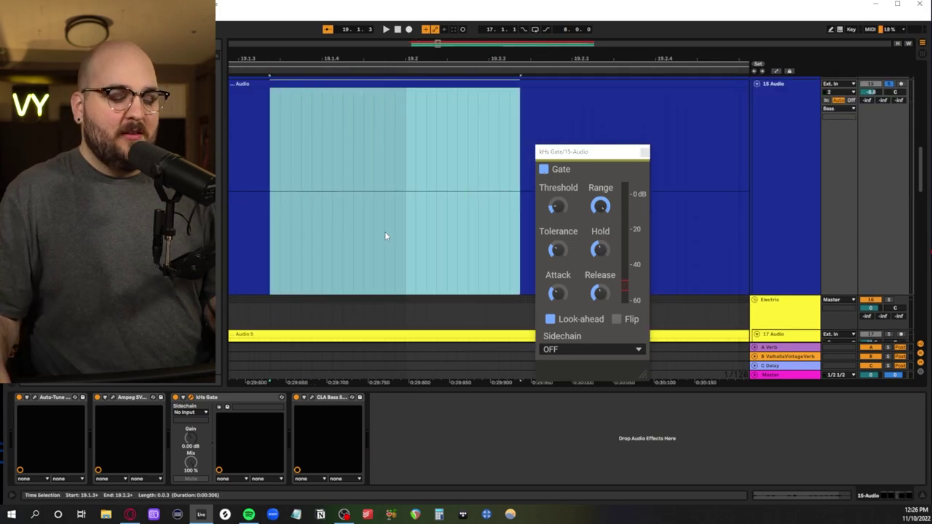
- Review the settings of the Ampeg SVT3Pro and CLA Bass plugins on the 15 Audio track
key(x)
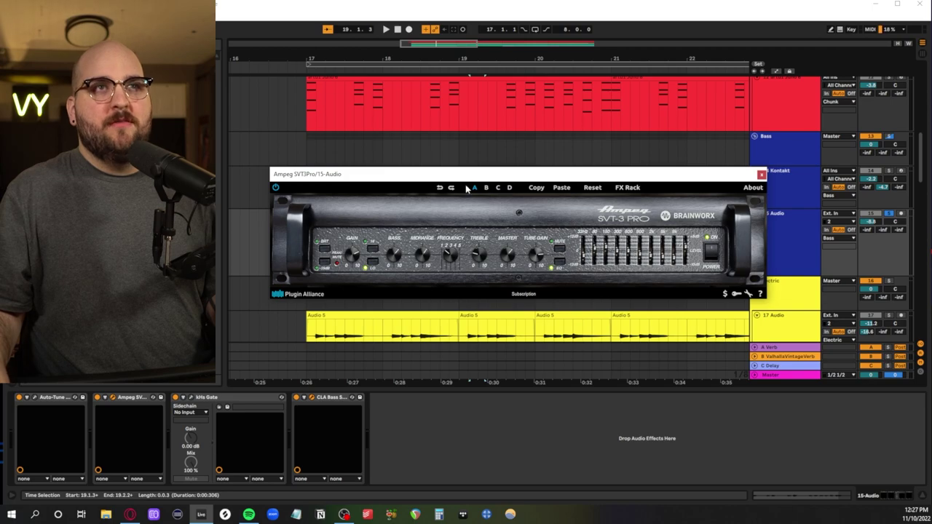
drag(466, 176, 479, 64)
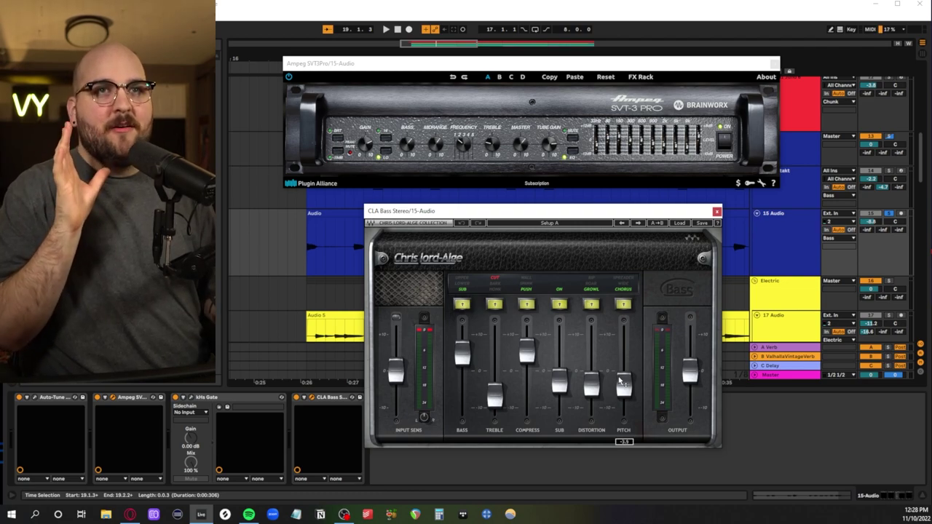
- Select 15 Audio from 17.1.1 to 20.1.3, and the 14 Kontakt clip from 17.1.1 to 20.3.3
click(306, 191)
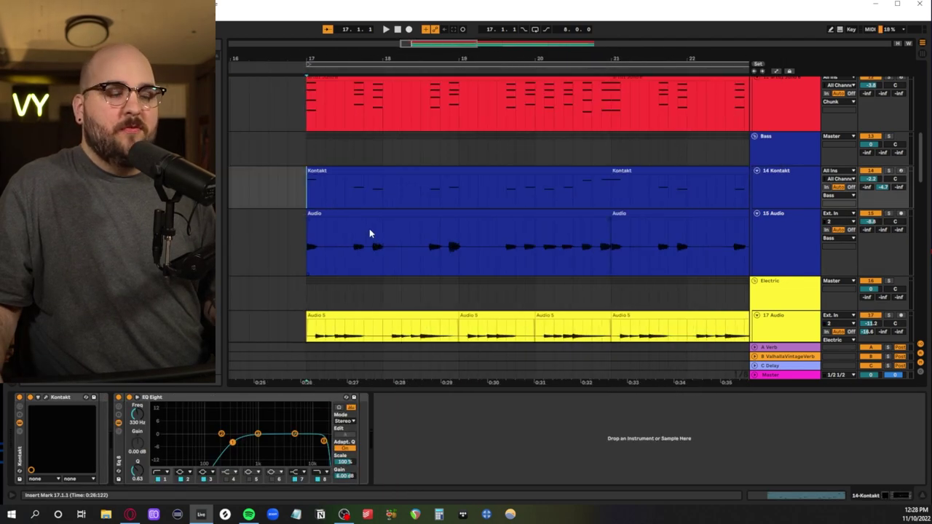
drag(306, 244, 544, 244)
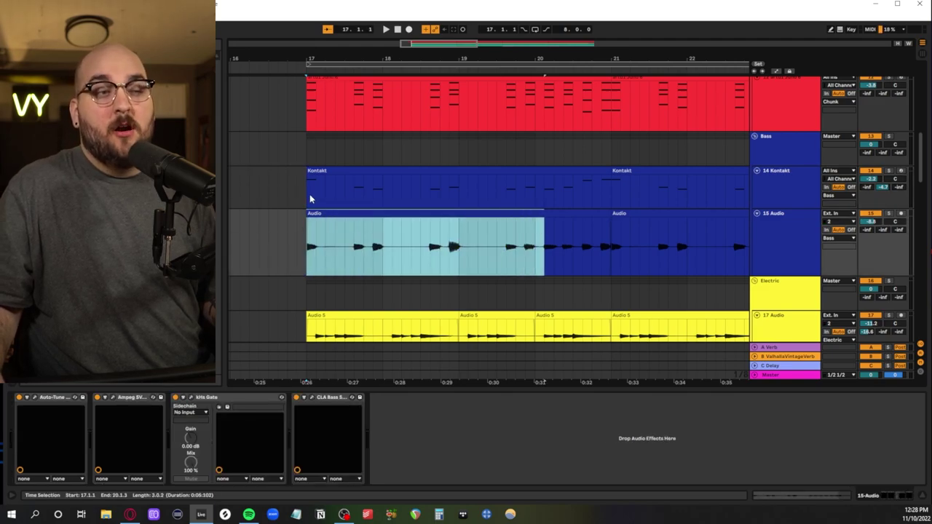
drag(309, 195, 582, 191)
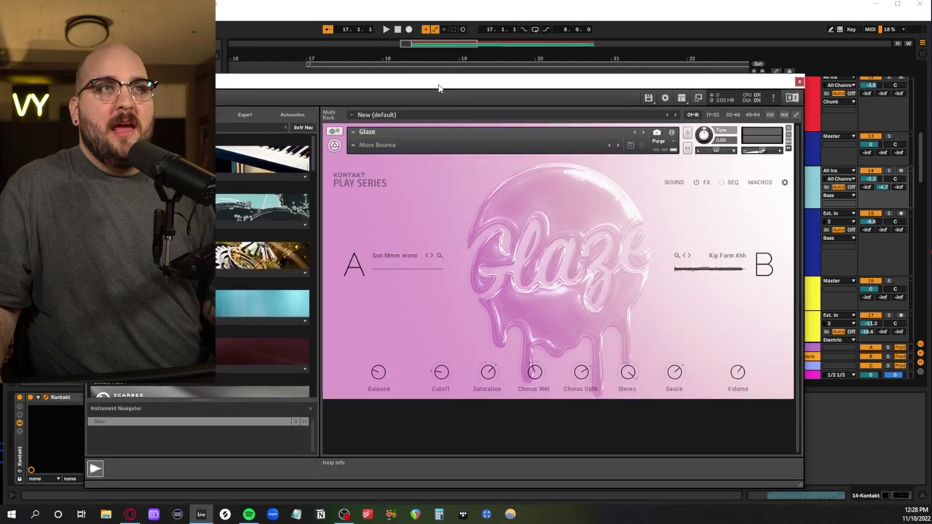
- Solo the 14 Kontakt track, play it from 17.1.1 and examine its Glaze More Bounce instrument in Kontakt
drag(439, 86, 393, 466)
click(888, 172)
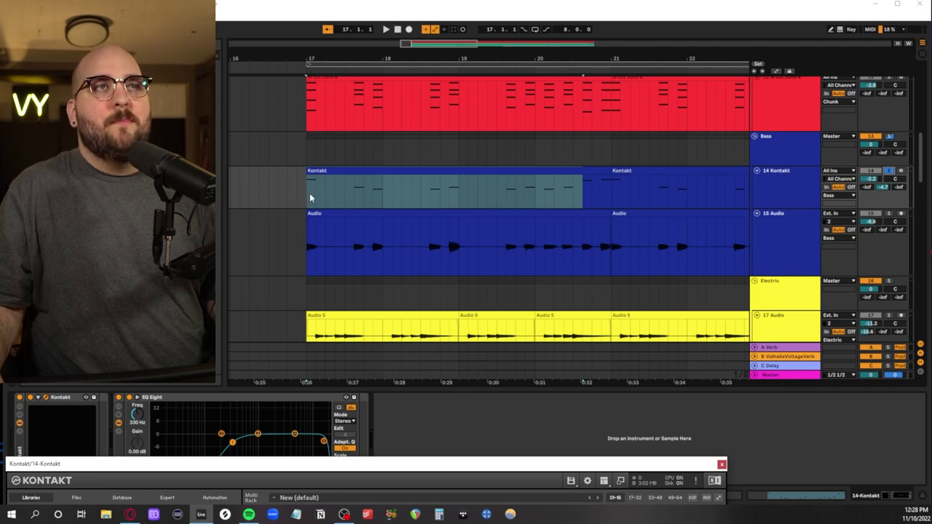
drag(430, 470, 504, 85)
key(space)
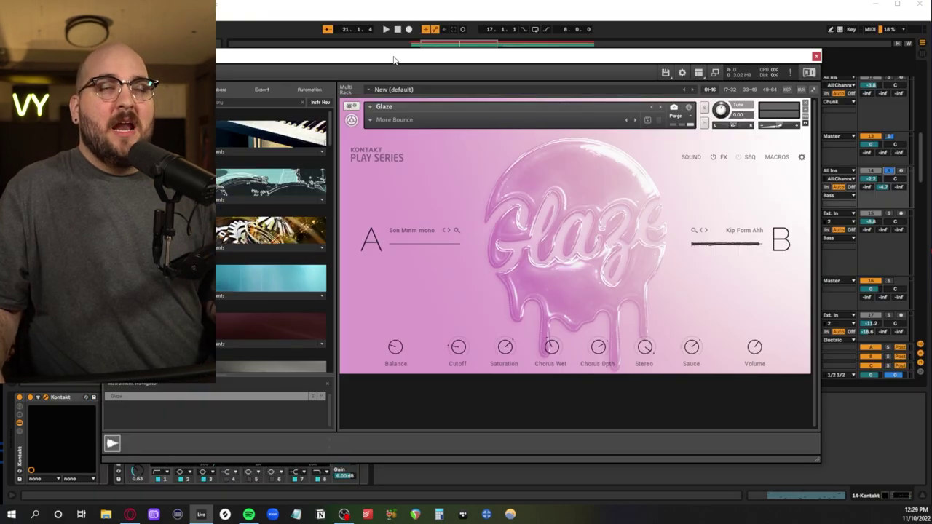
drag(395, 58, 392, 63)
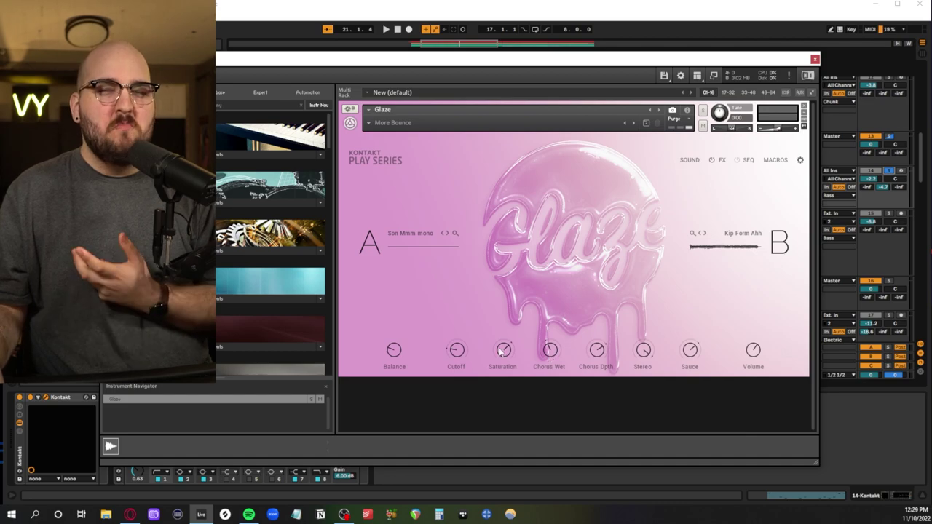
drag(406, 64, 397, 26)
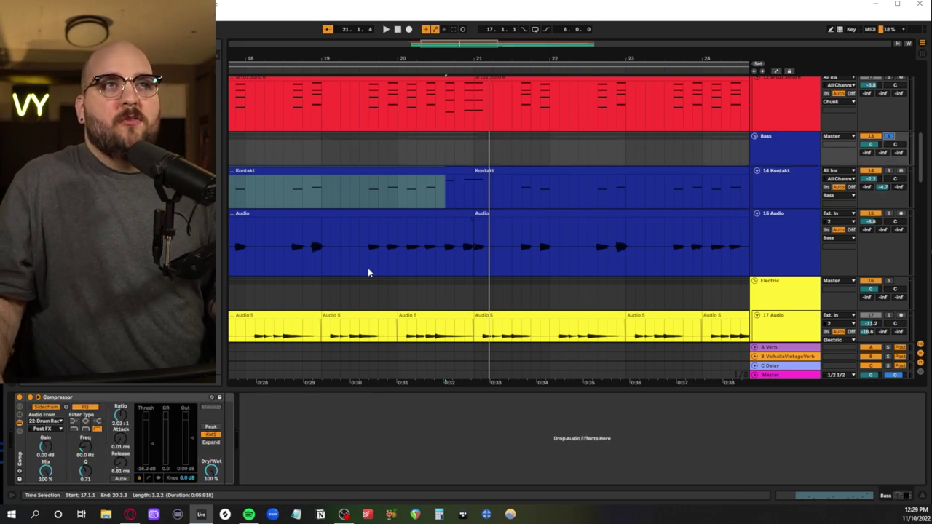
- Play the soloed Bass group from 17.1.1 with both the Kontakt and audio bass layers sounding
scroll(368, 273, up, 5)
scroll(367, 272, down, 2)
scroll(368, 272, left, 10)
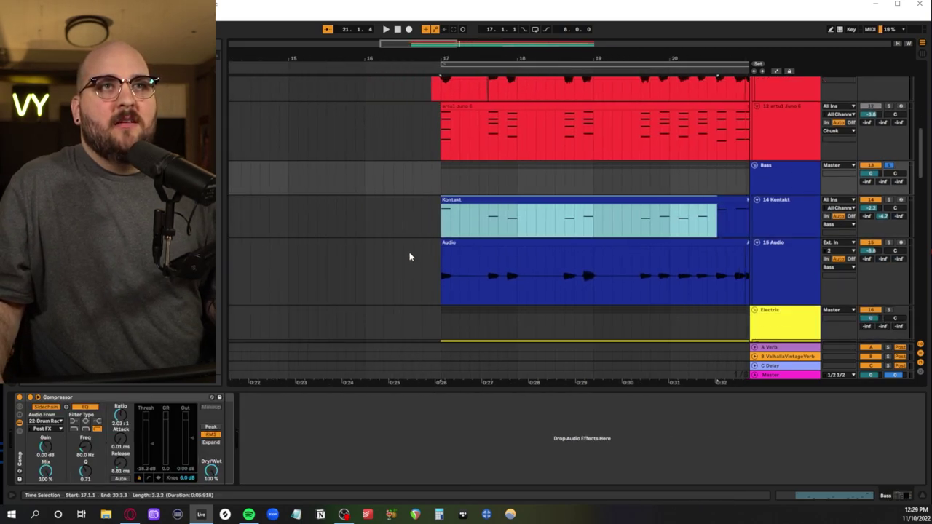
scroll(408, 255, right, 3)
click(371, 229)
key(space)
scroll(470, 263, down, 1)
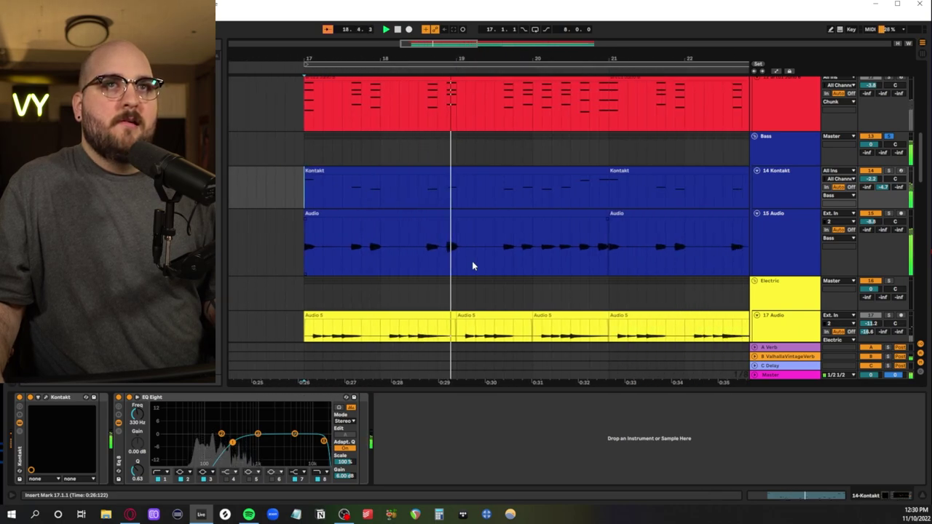
- Listen to the Bass group with the 14 Kontakt layer muted to compare it with the full stack
scroll(472, 265, left, 1)
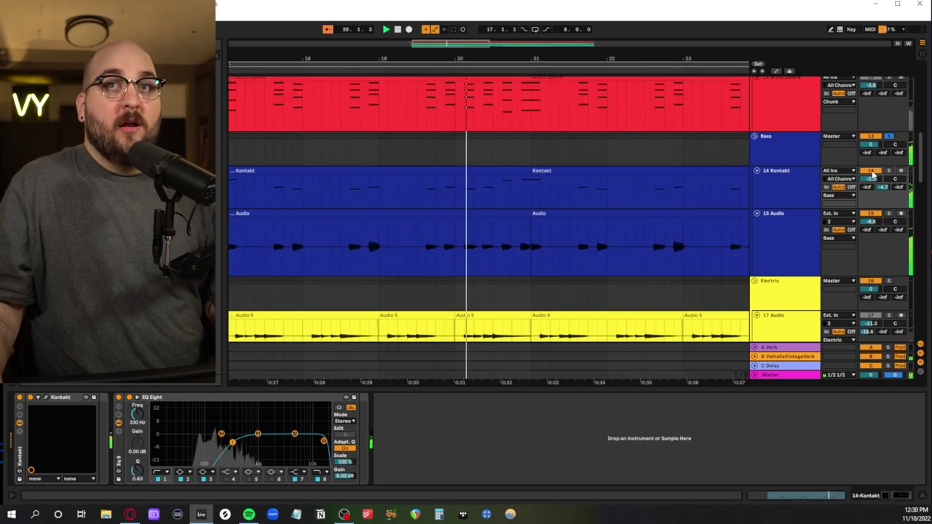
scroll(632, 255, up, 1)
scroll(631, 256, down, 2)
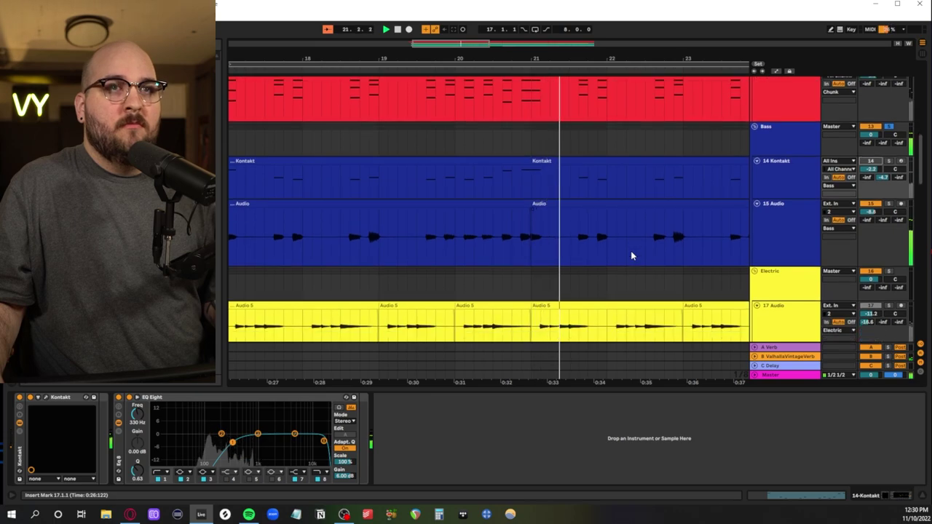
scroll(631, 256, right, 8)
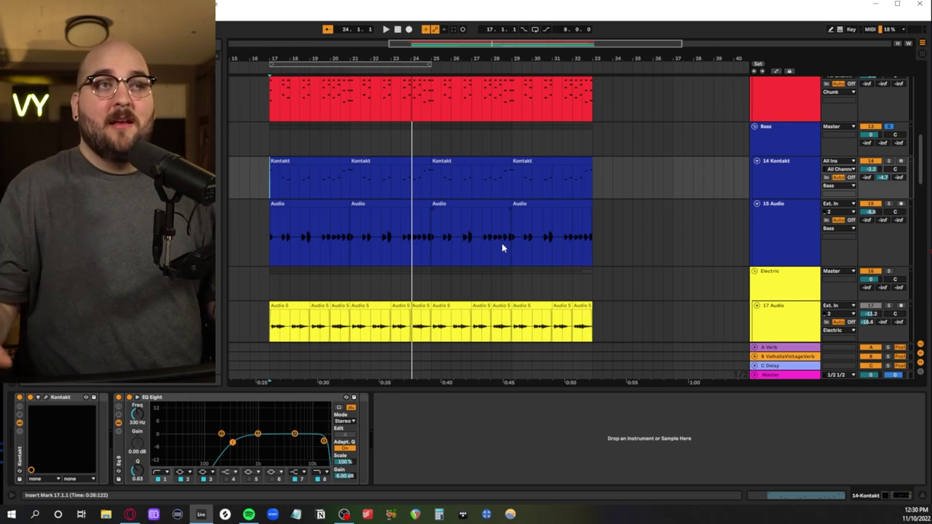
- Select the 17, 18 and 19 Audio clips from 17.1.1 to 21.1.1 and play them with the Electric group soloed
scroll(502, 243, down, 3)
scroll(330, 187, up, 3)
scroll(330, 186, left, 2)
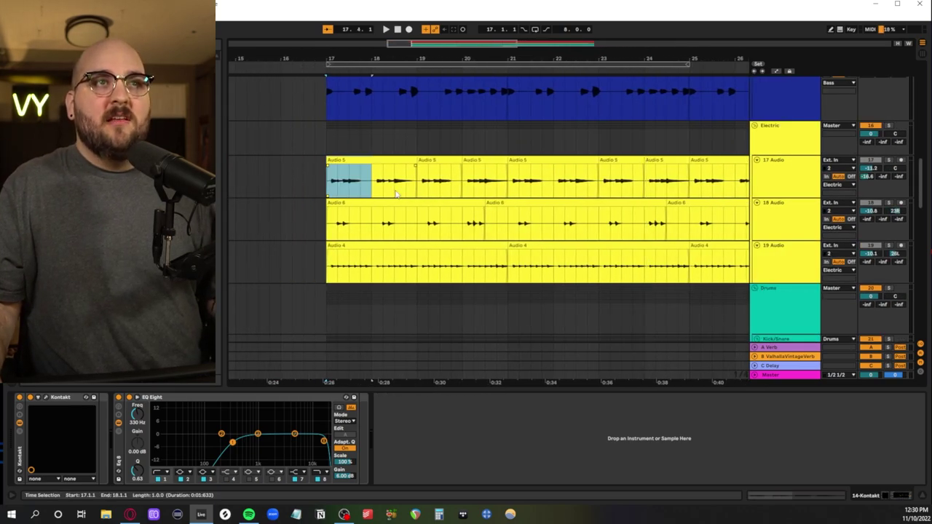
drag(396, 193, 508, 264)
click(889, 127)
key(space)
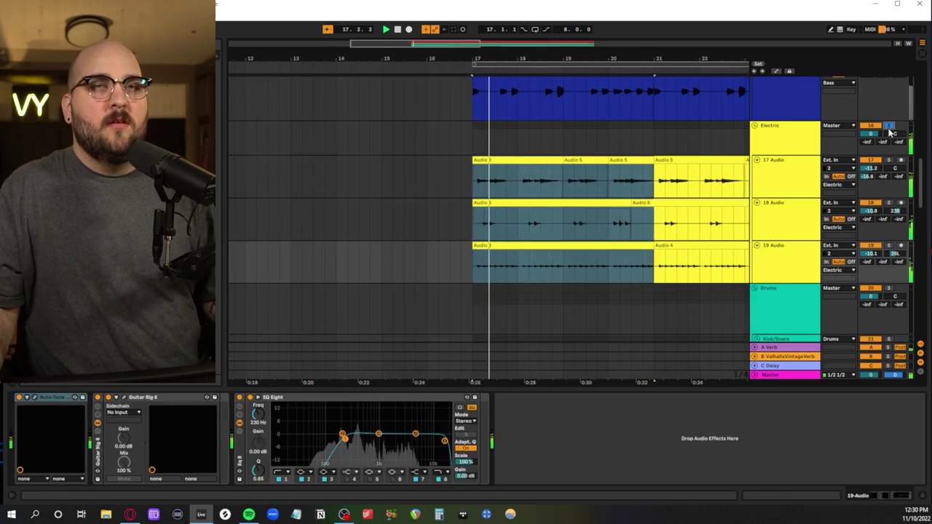
- Select the Electric tracks from 16.2.1 to 21.1.1 and inspect the Andy in a bottle preset in Guitar Rig 6 on 19 Audio
drag(390, 181, 609, 251)
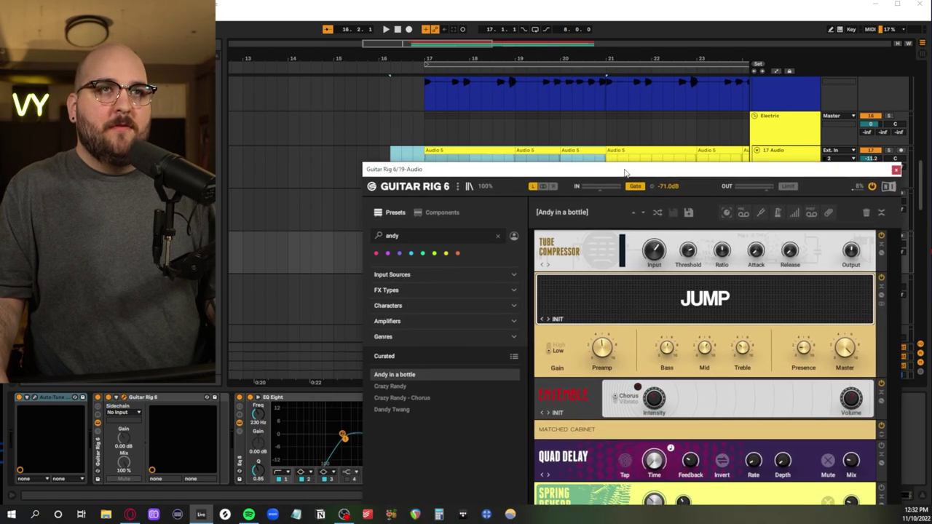
drag(623, 170, 565, 71)
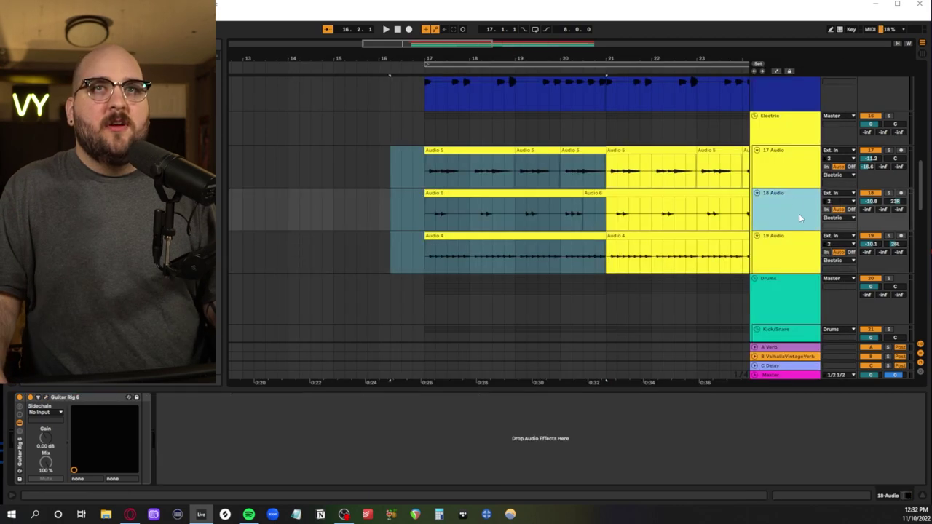
- Solo the 17 Audio guitar track and play it from 17.1.1
click(791, 168)
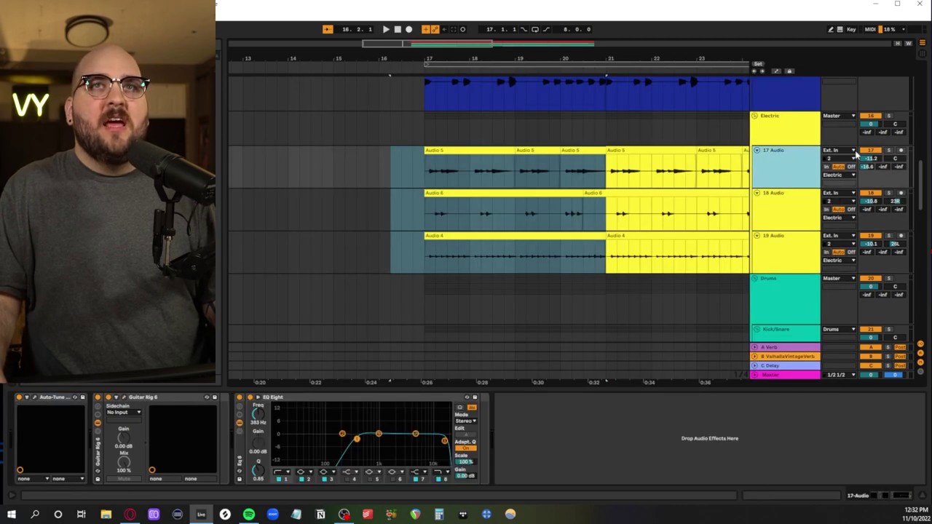
click(426, 179)
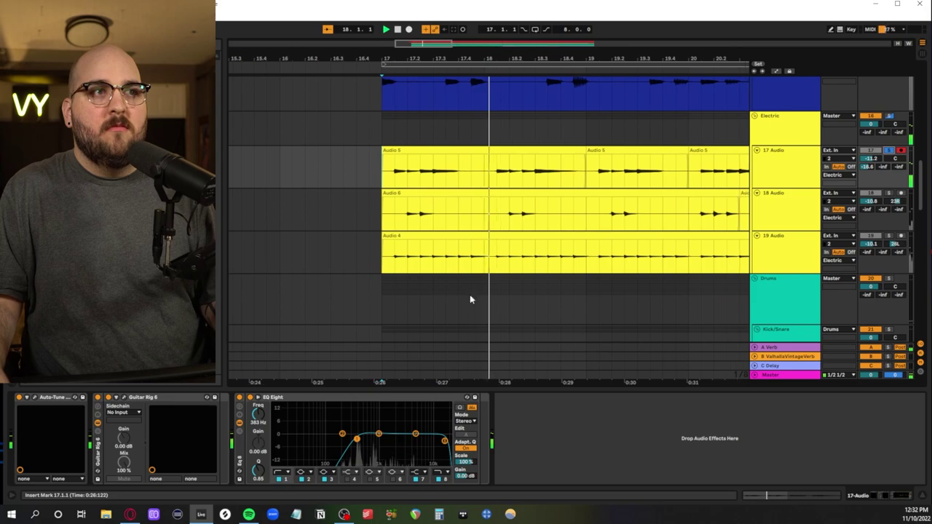
key(minus)
key(minus)
- Inspect ValhallaVintageVerb on the A Verb return and replay 17 Audio with that return switched off
drag(290, 43, 605, 138)
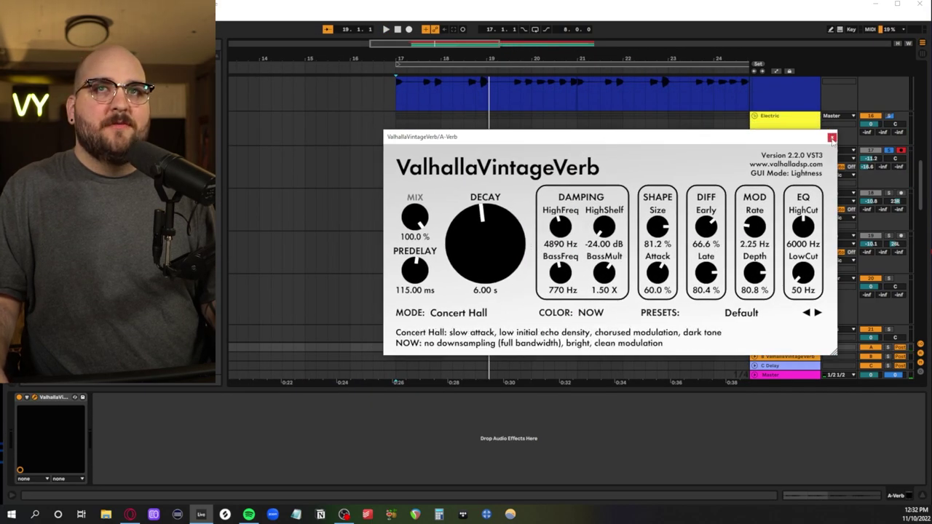
click(831, 137)
click(888, 158)
key(space)
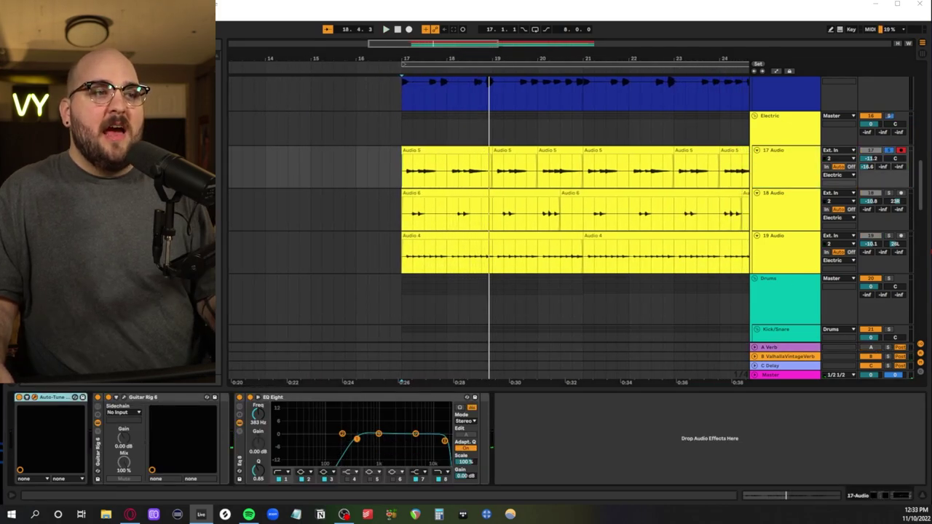
- Check the Auto-Tune Artist settings on 17 Audio, close the plugin and show the 18 Audio device chain
click(35, 396)
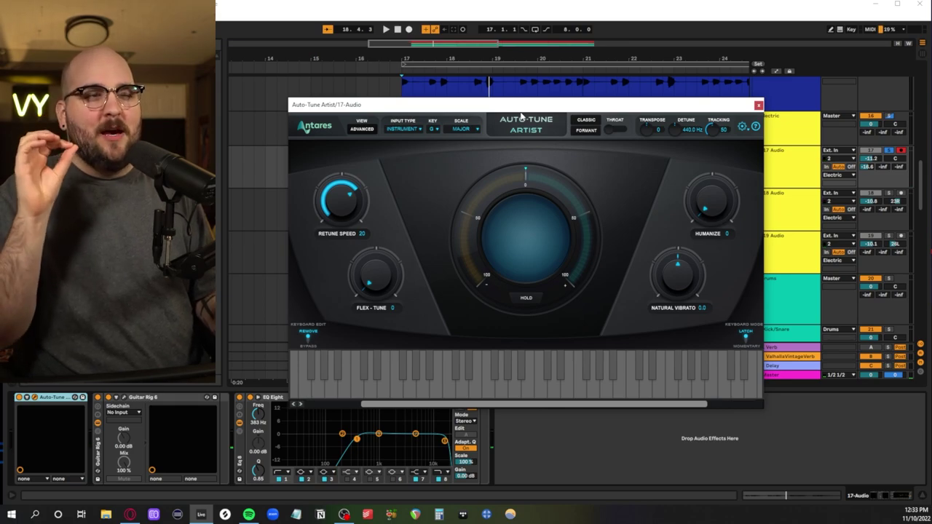
click(757, 105)
click(787, 213)
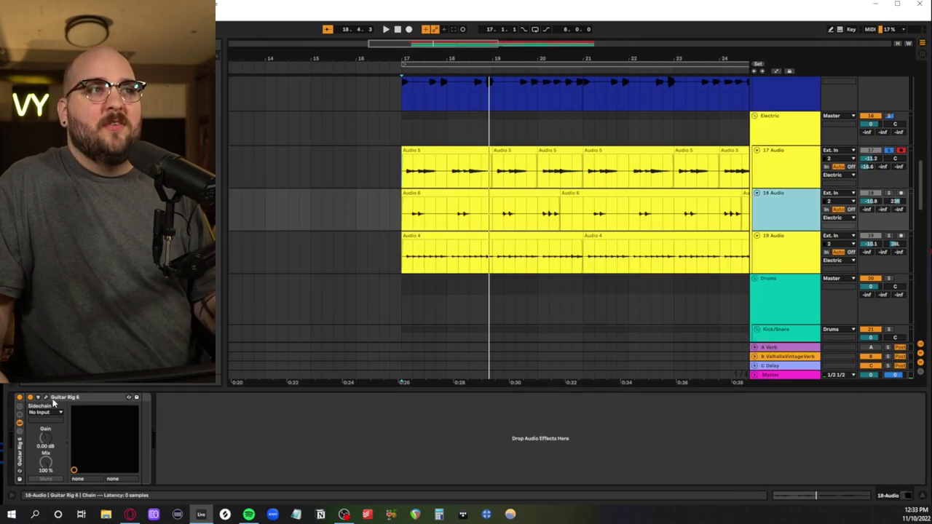
- Play the three Electric guitar tracks together from 17.1.1, listening to the passage twice
click(405, 173)
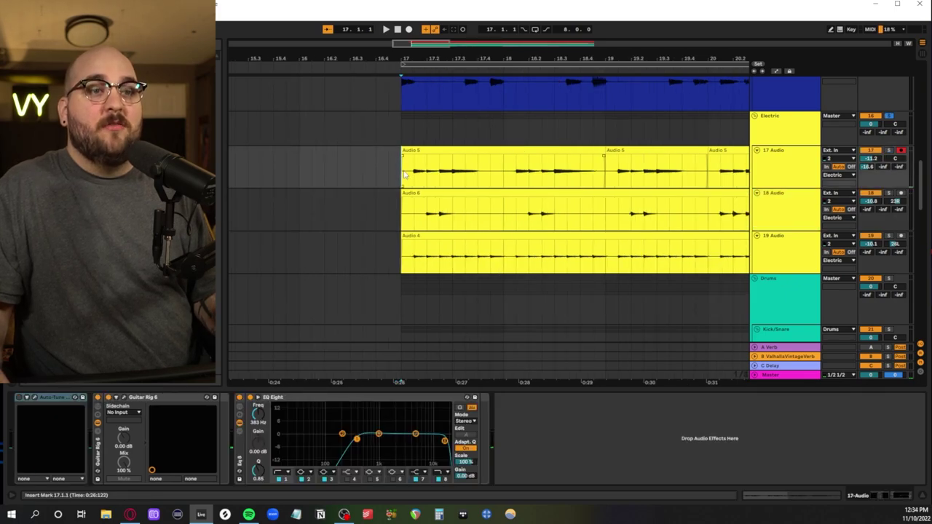
key(space)
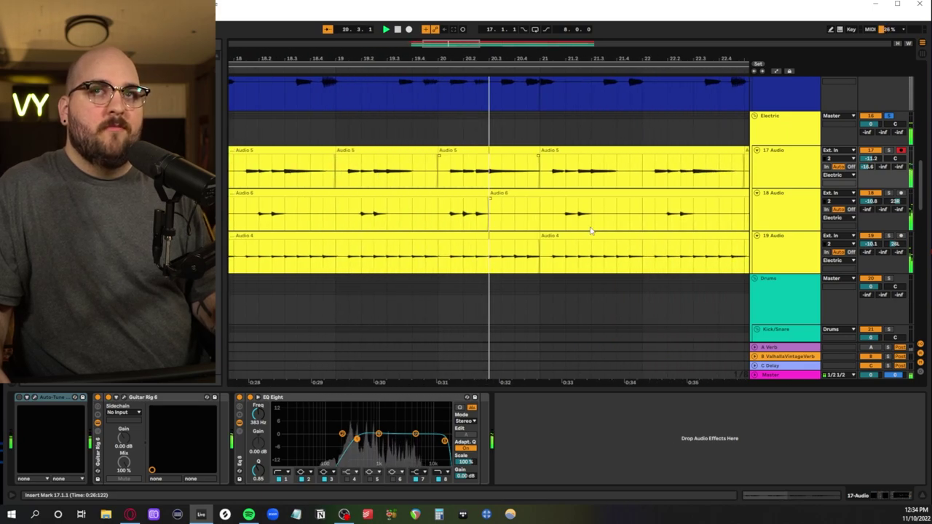
scroll(307, 196, left, 5)
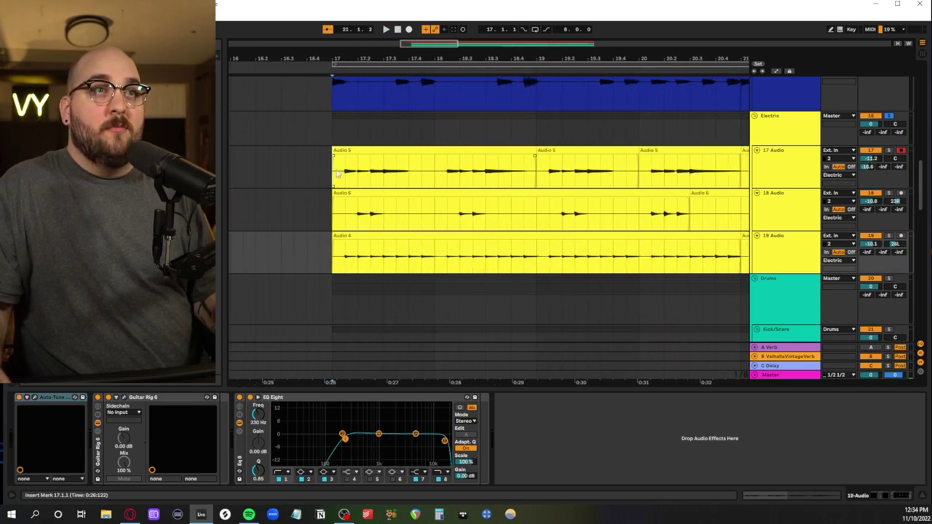
click(337, 173)
key(space)
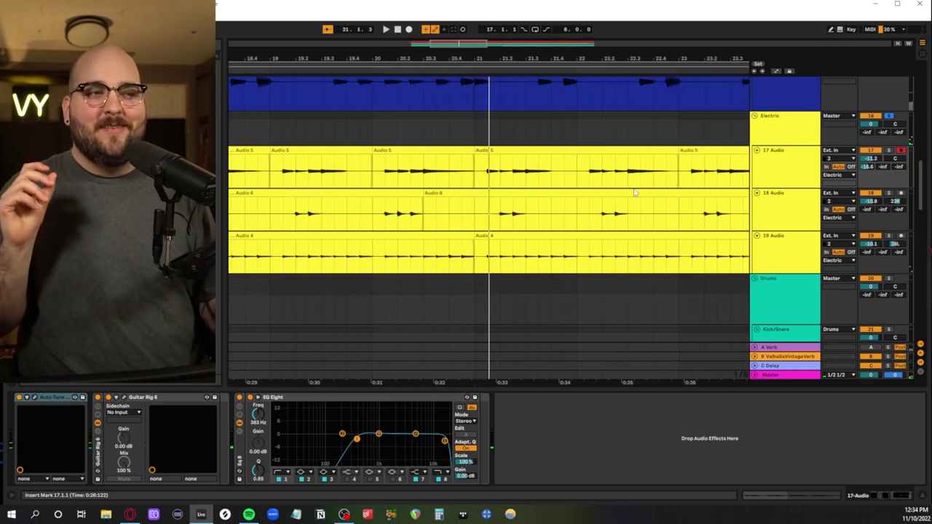
key(space)
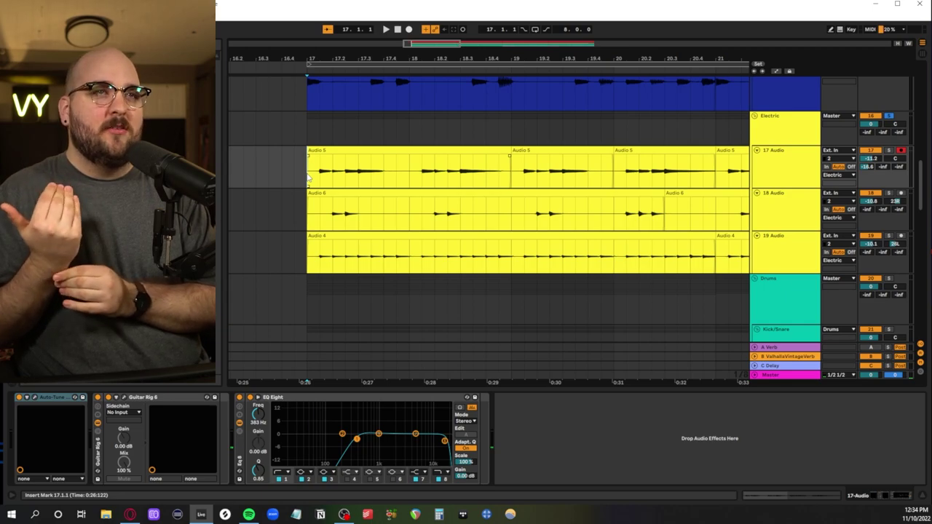
- Compare the device chains of the 18 Audio, 19 Audio and 17 Audio tracks
click(786, 207)
click(787, 256)
click(786, 164)
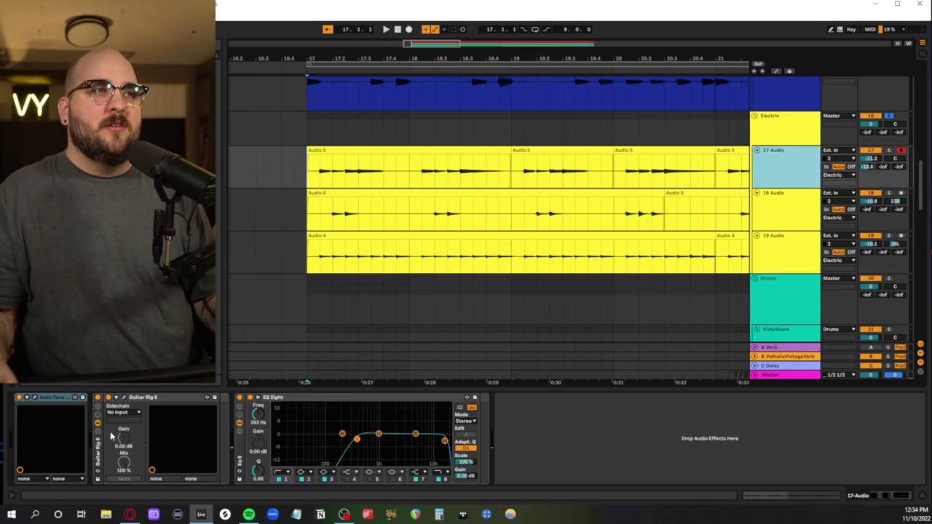
- Select 17.1.1 to 18.1.1 across the three Electric tracks and compare its rhythm with the guitar, Juno and bass clips above
scroll(318, 204, up, 4)
drag(368, 242, 500, 282)
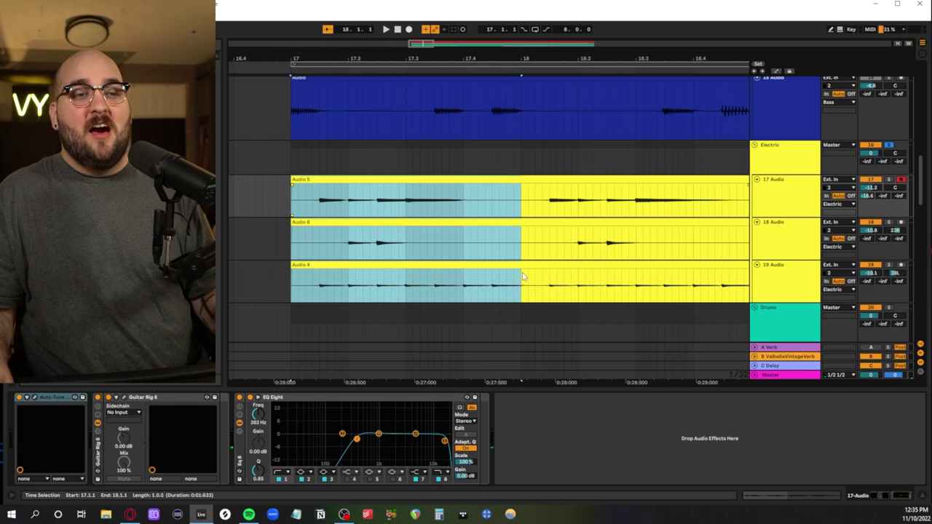
scroll(426, 194, up, 10)
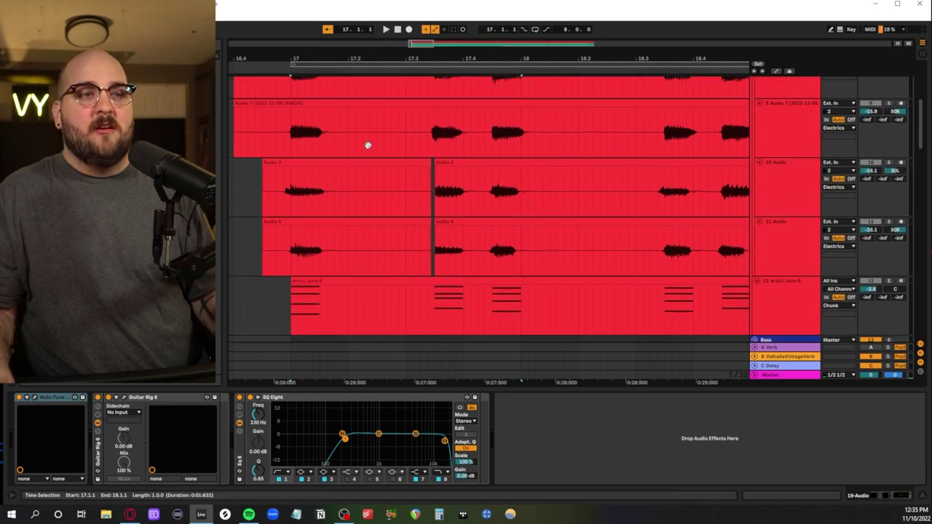
scroll(367, 145, down, 8)
scroll(362, 158, up, 5)
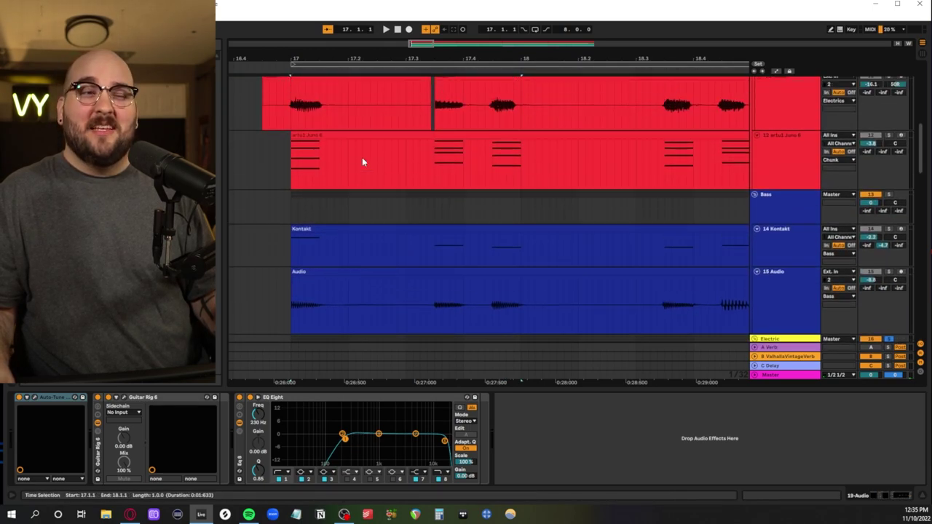
scroll(362, 157, down, 5)
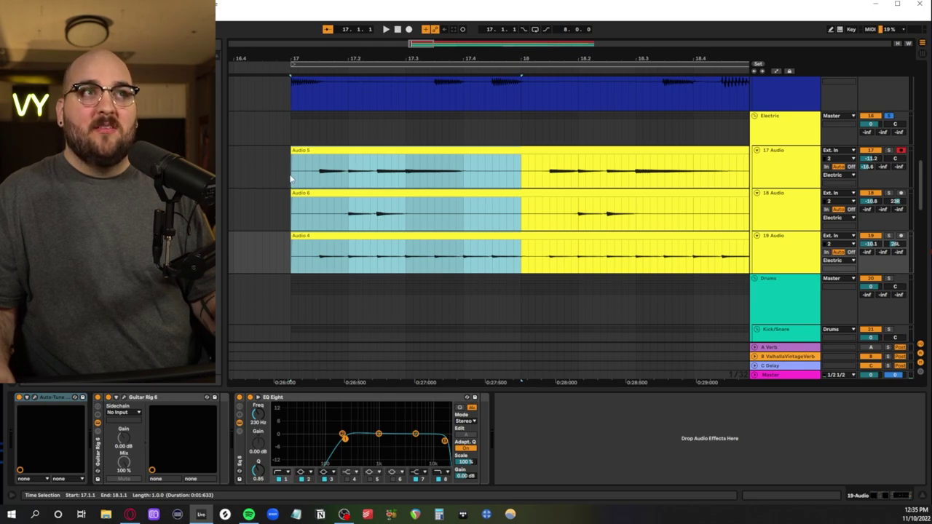
click(292, 178)
drag(291, 178, 528, 263)
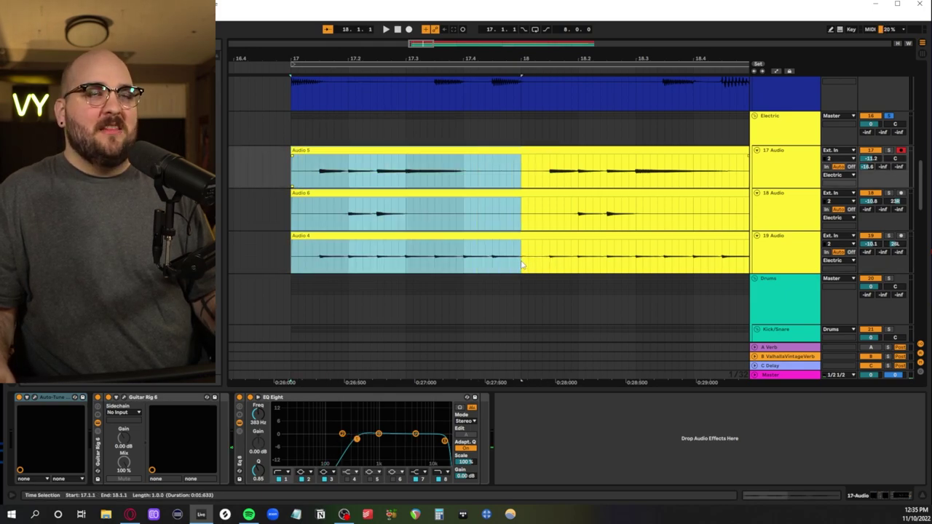
- Solo the 17 Audio track, play it from 17.1.1, and remove the solo
click(382, 222)
click(292, 171)
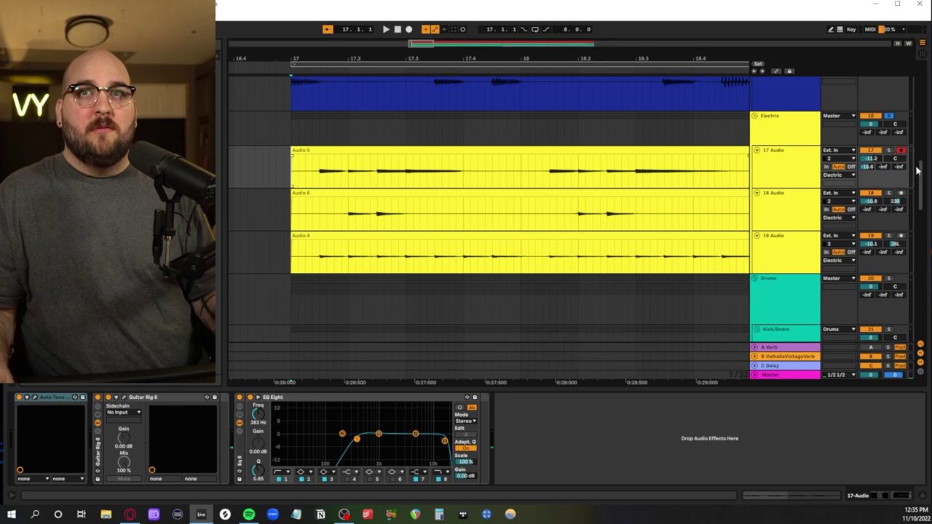
click(888, 151)
key(space)
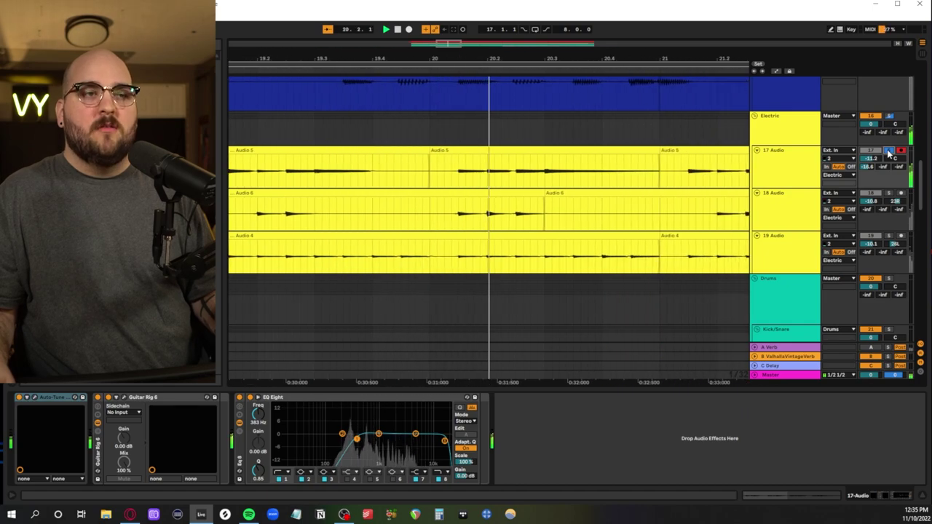
key(space)
click(888, 151)
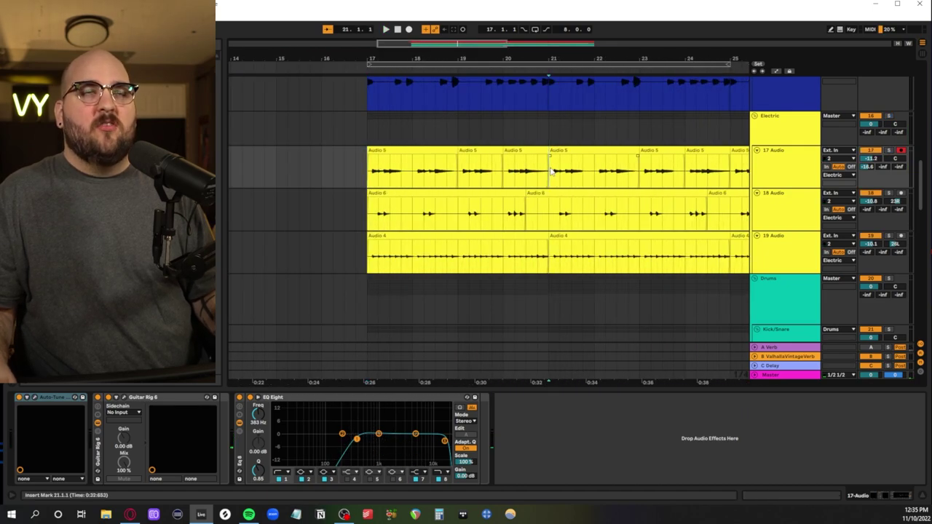
- Examine the 17 Audio phrase bar by bar by selecting 17.1.1 to 18.1.1 and the two bars that follow
scroll(365, 207, up, 2)
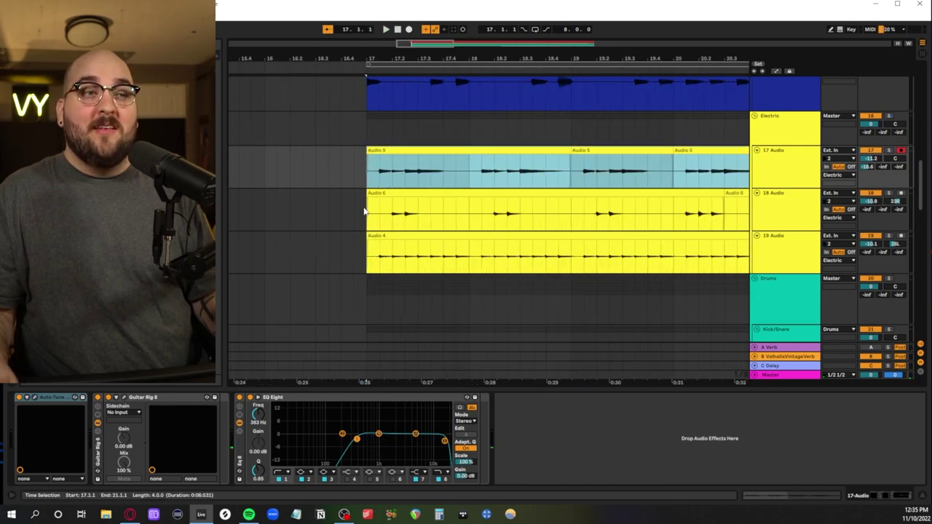
click(421, 149)
drag(470, 174, 370, 173)
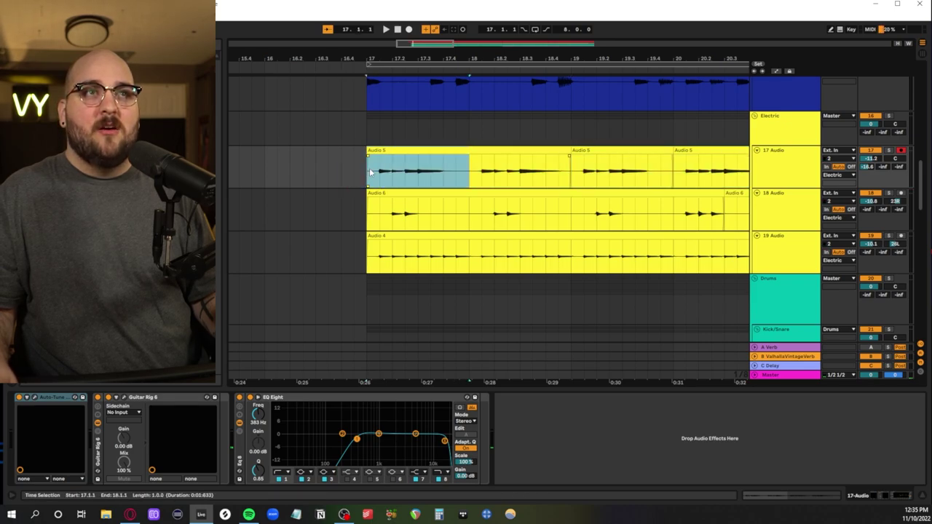
drag(470, 173, 575, 176)
key(Right)
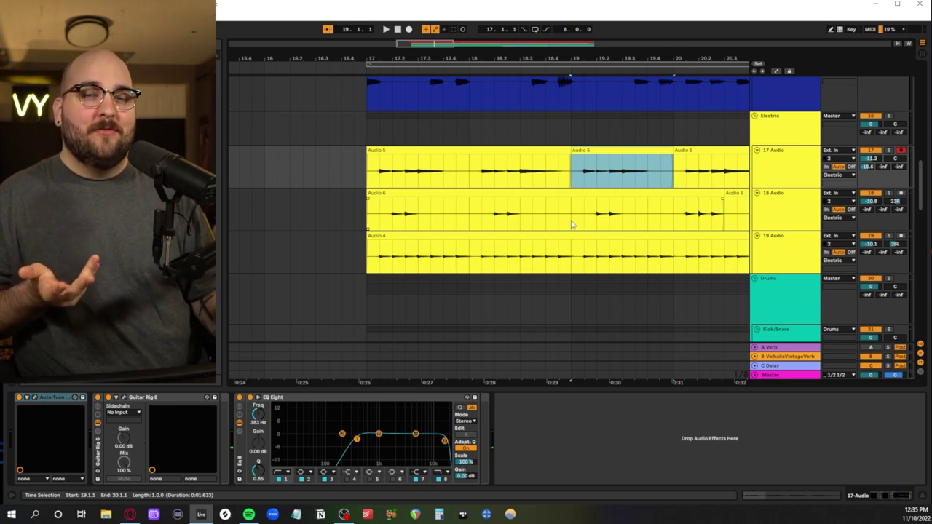
click(367, 174)
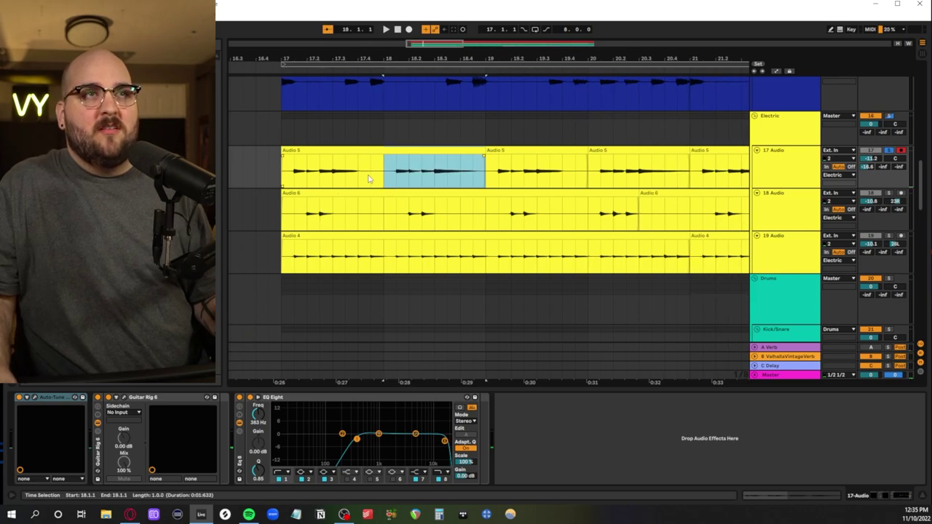
- Mark the note from 18.3.3 to 19.1.1 on 17 Audio and play the soloed track from 17.1.1
drag(384, 179, 288, 188)
click(345, 175)
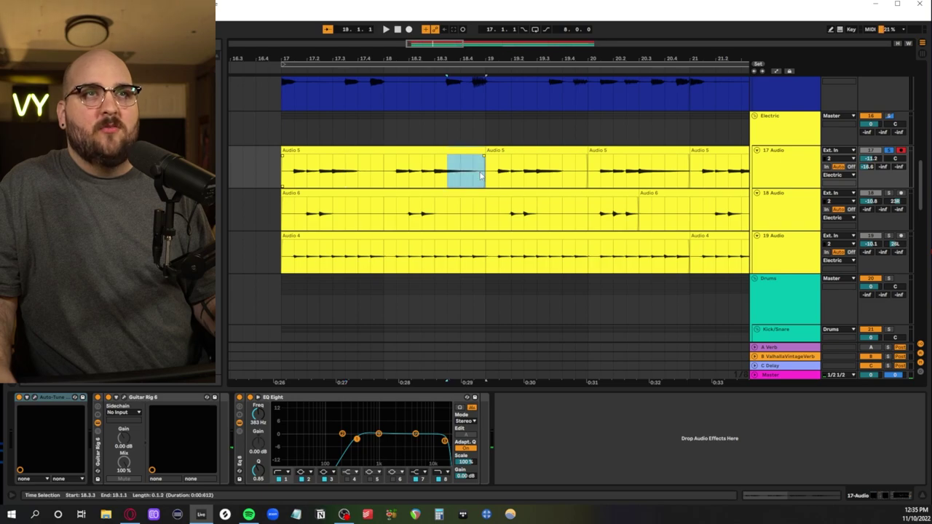
key(space)
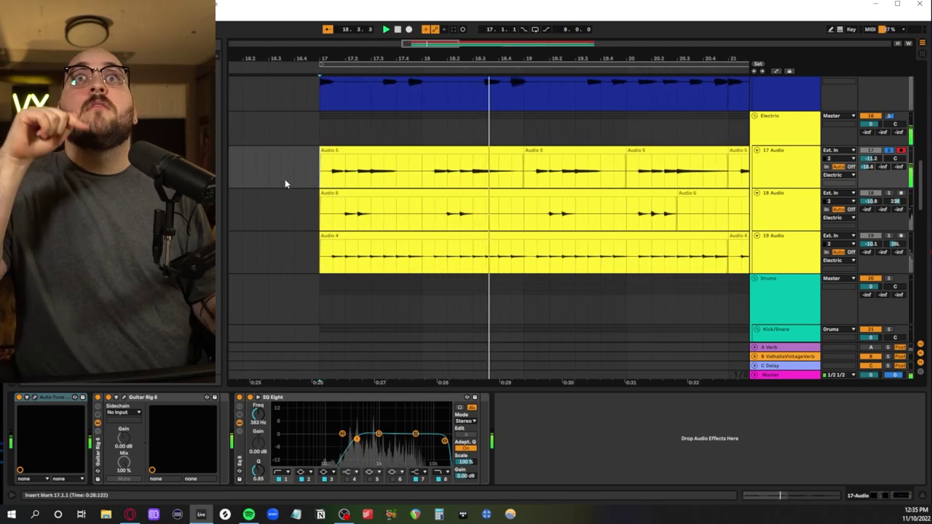
key(space)
- Play 17 Audio from 19.1.1 and from 20.1.1, and select its phrase from 17.1.1 to 21.1.1
click(486, 180)
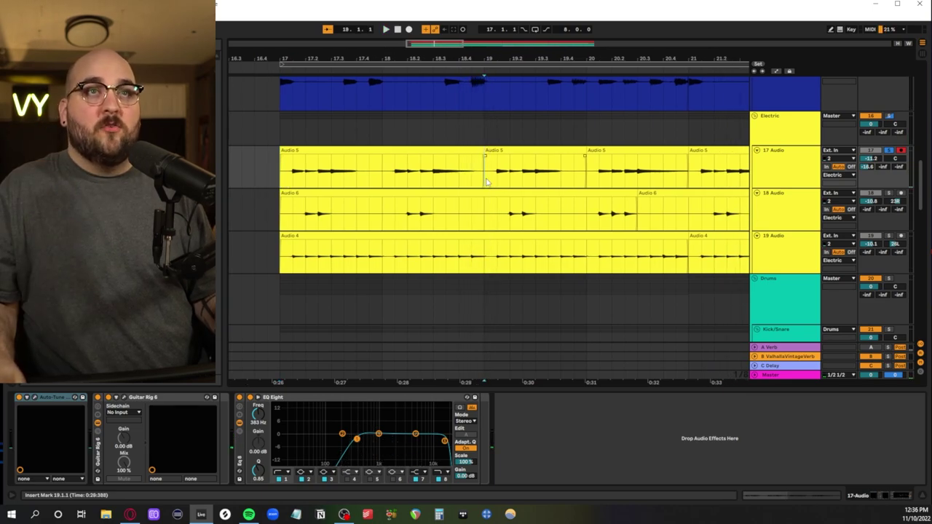
key(space)
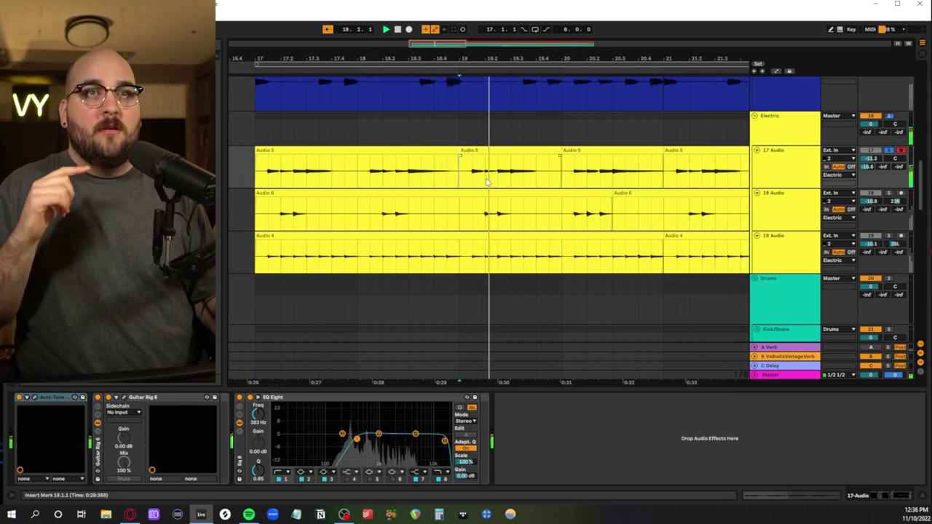
key(space)
click(510, 182)
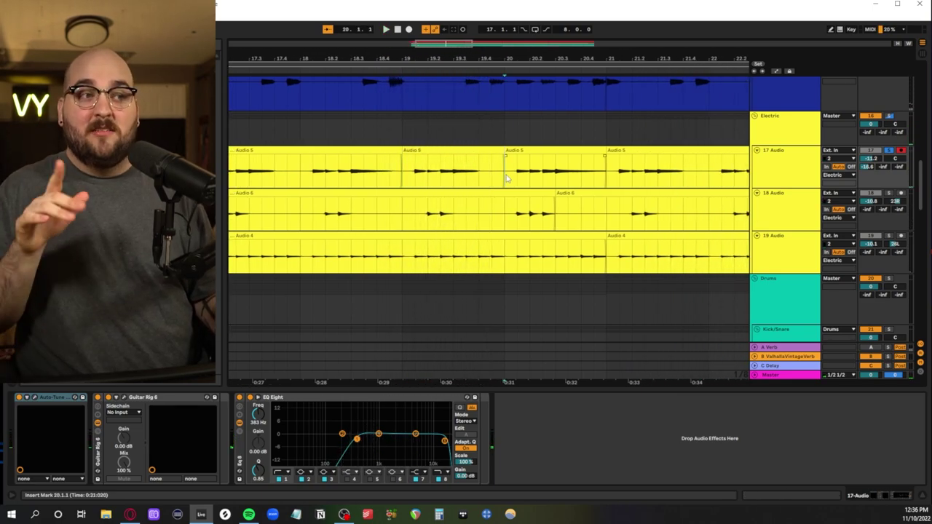
key(space)
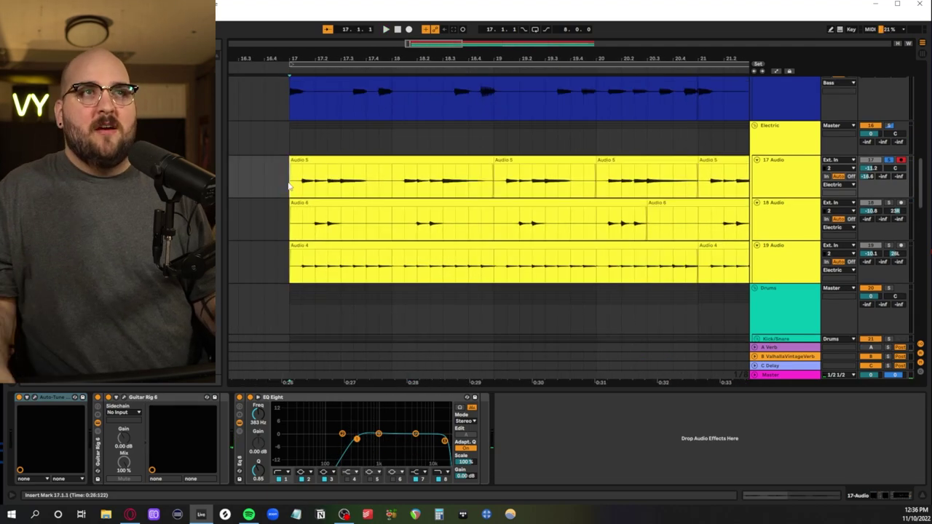
drag(290, 185, 394, 181)
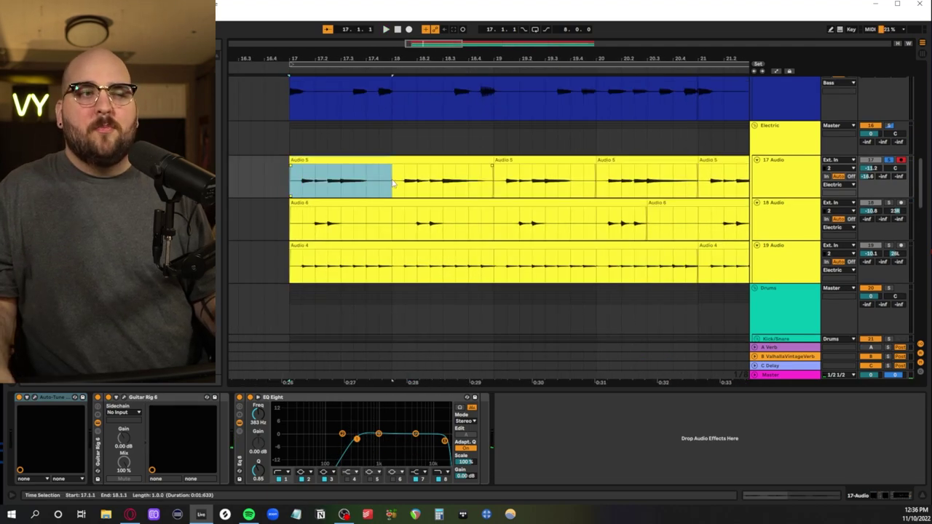
drag(293, 186, 698, 179)
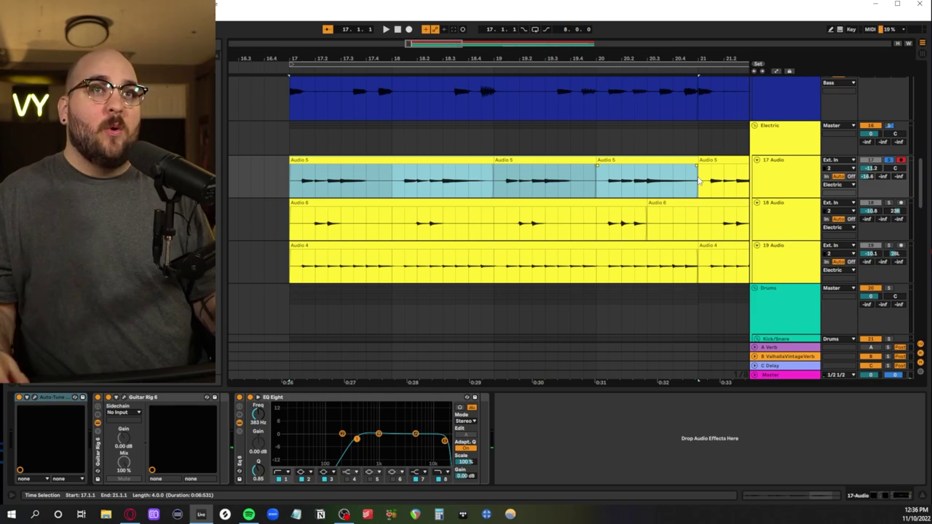
- Solo 18 Audio, compare its first note with the 17.1.3 note on 17 Audio, and play it from 17.1.1
click(892, 209)
drag(304, 191, 314, 190)
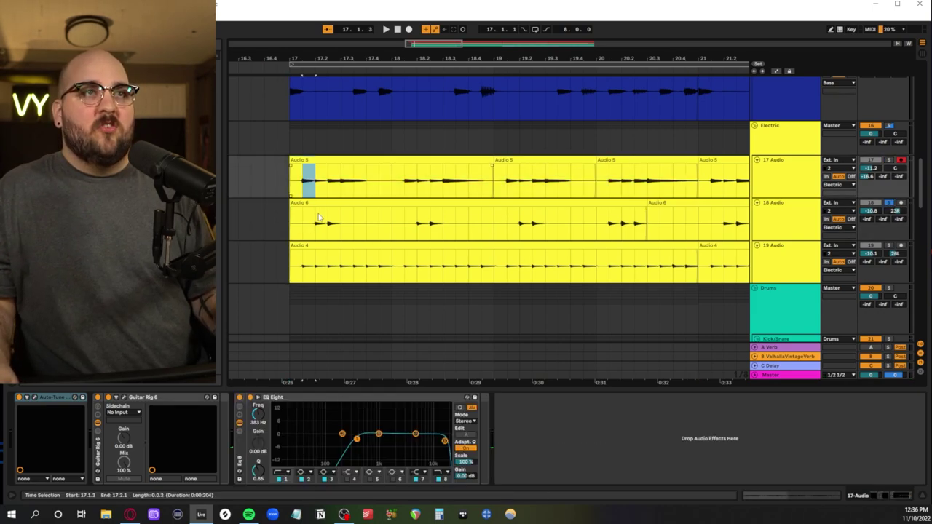
drag(322, 225, 326, 226)
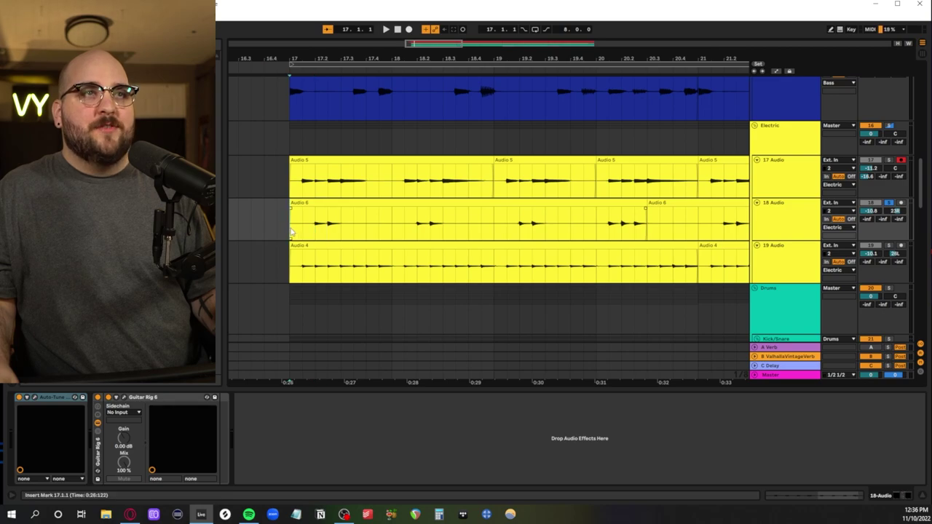
key(space)
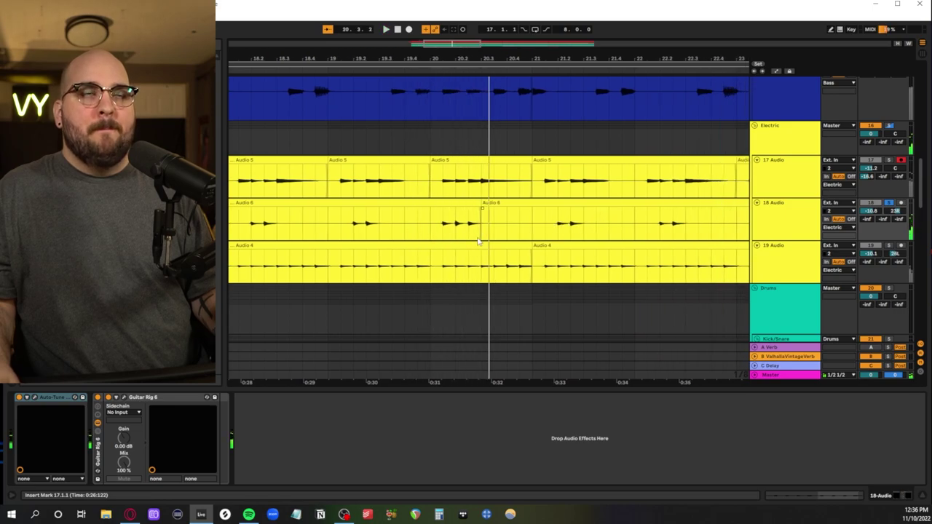
key(space)
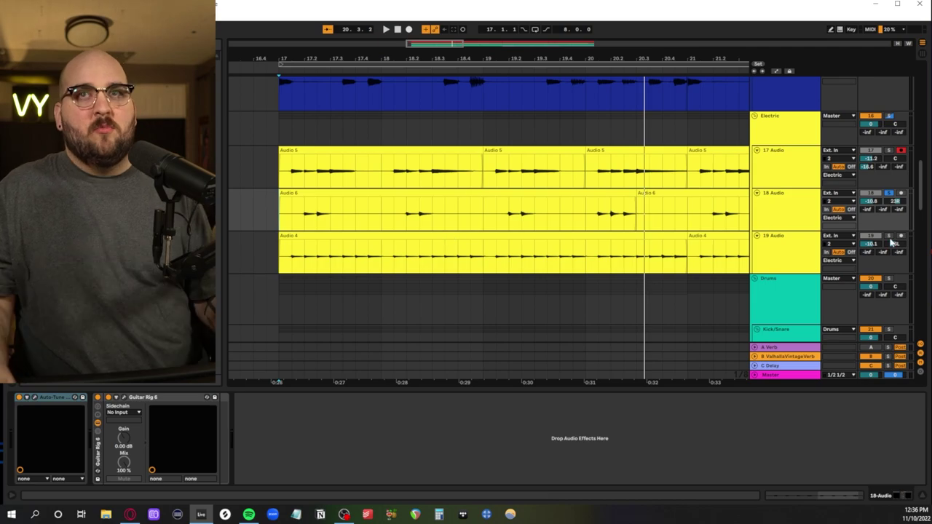
- Play the 19 Audio part and mark its repeating bars between 17.1.1 and 21.1.1
click(784, 264)
key(space)
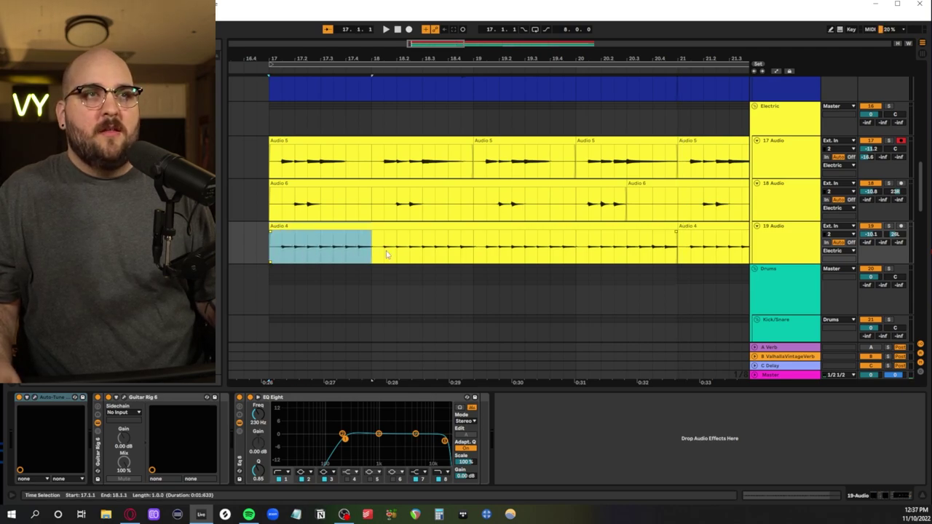
drag(373, 255, 470, 250)
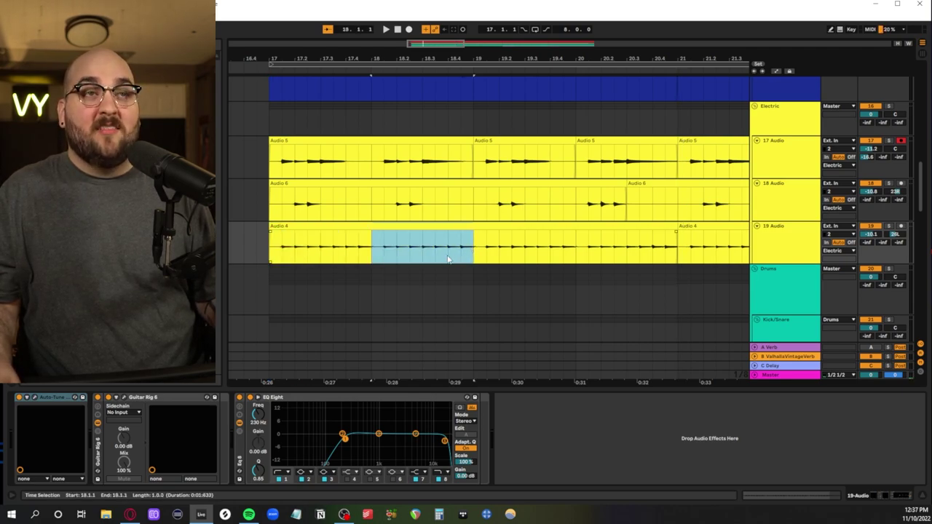
click(447, 256)
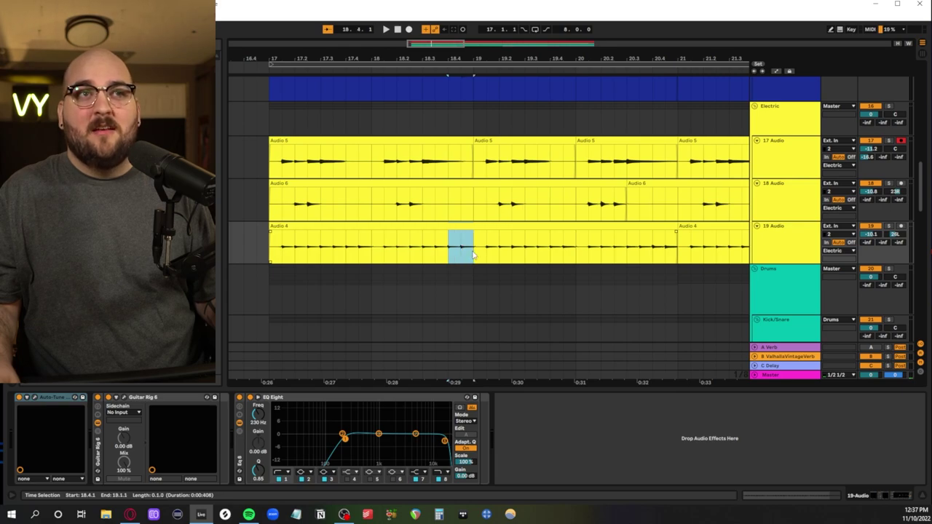
drag(473, 255, 264, 262)
drag(487, 257, 680, 258)
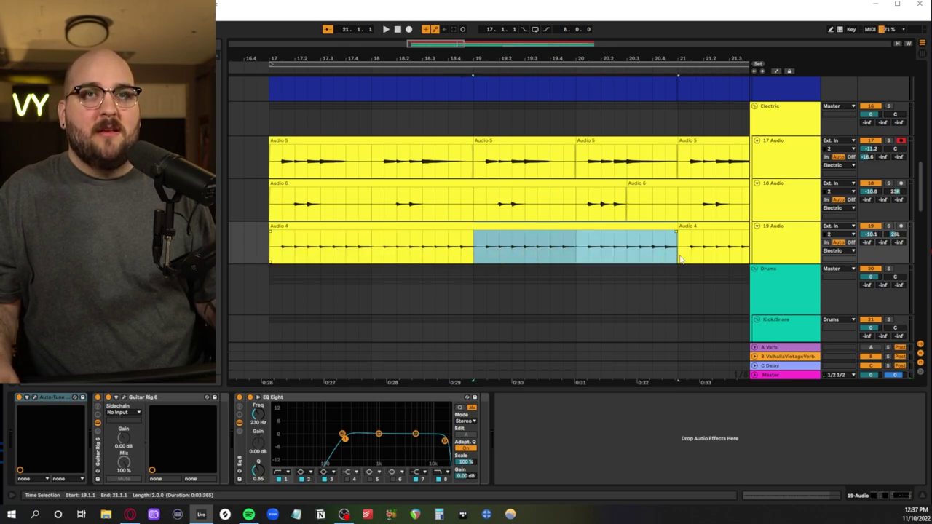
- Examine the 18 Audio rhythm from 17.1.1 onward, marking the bar from 18.1.1 to 19.1.1
click(293, 207)
drag(270, 213, 473, 210)
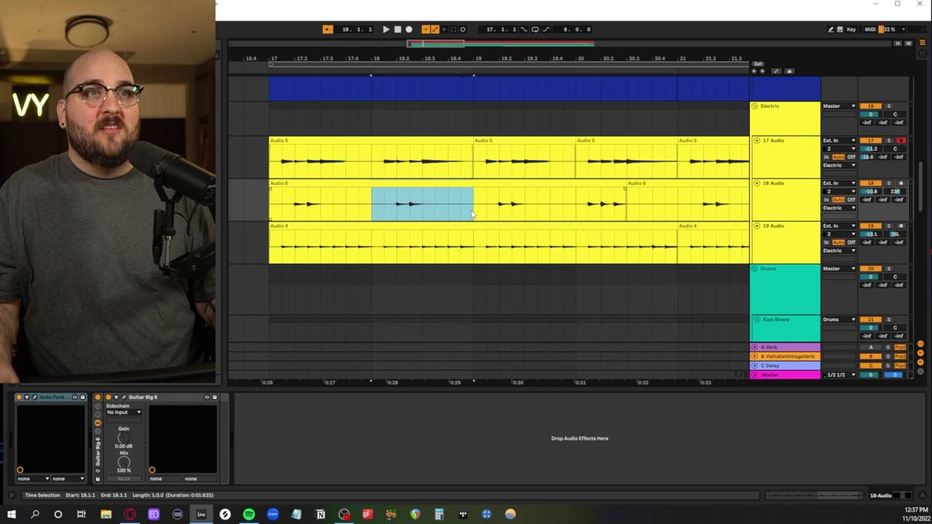
click(474, 209)
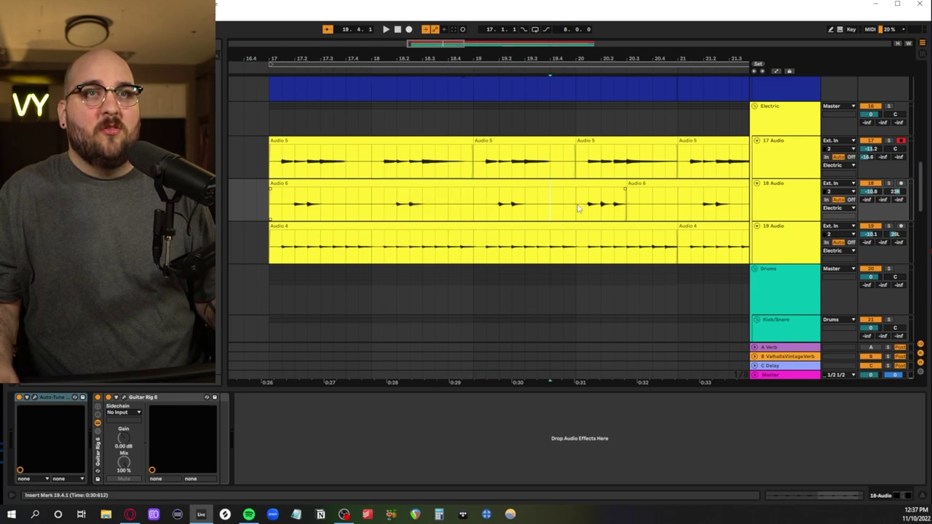
scroll(575, 256, up, 1)
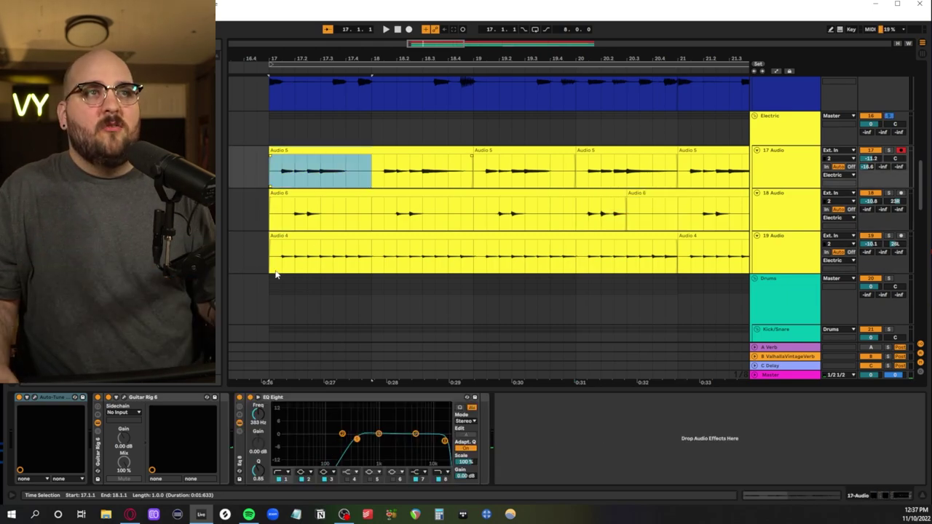
- Compare bar 17 on 19 Audio and 17 Audio, select 18 and 19 Audio through 21.1.1, and unsolo the Electric group
drag(275, 269, 326, 262)
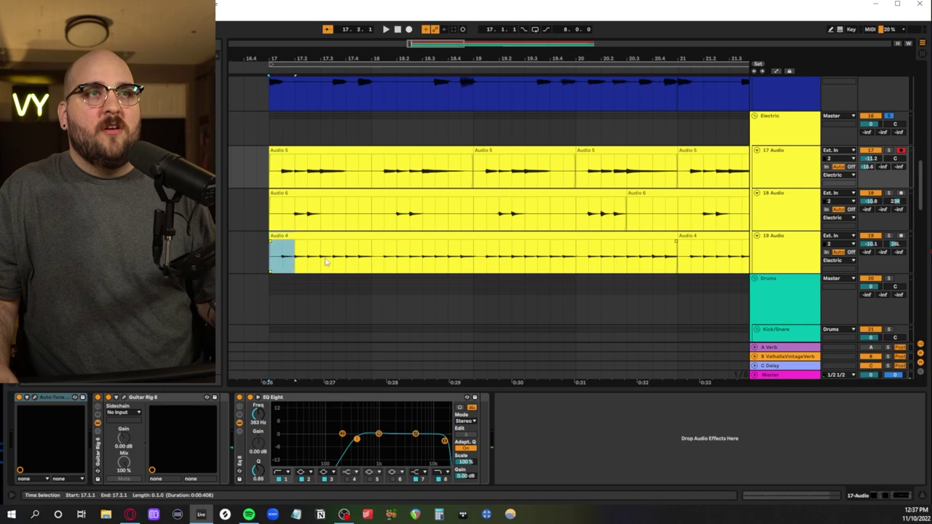
click(322, 264)
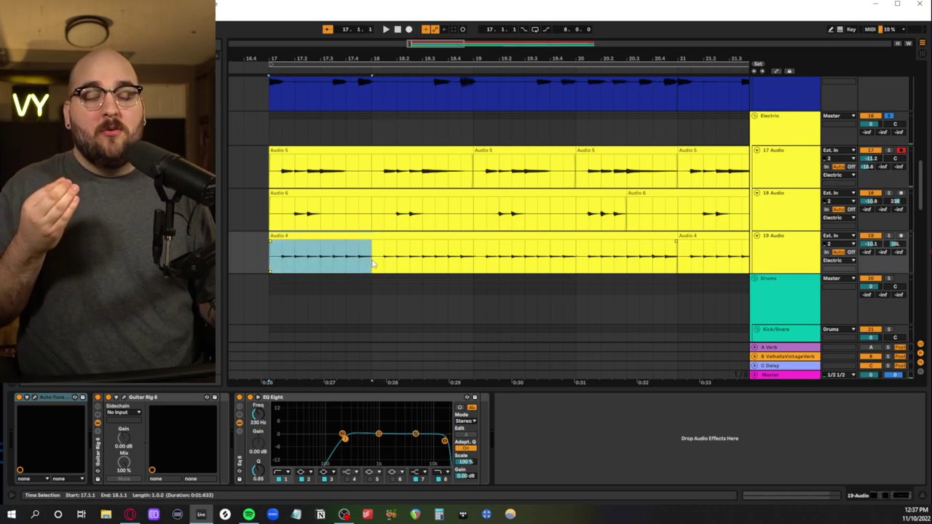
drag(275, 179, 380, 176)
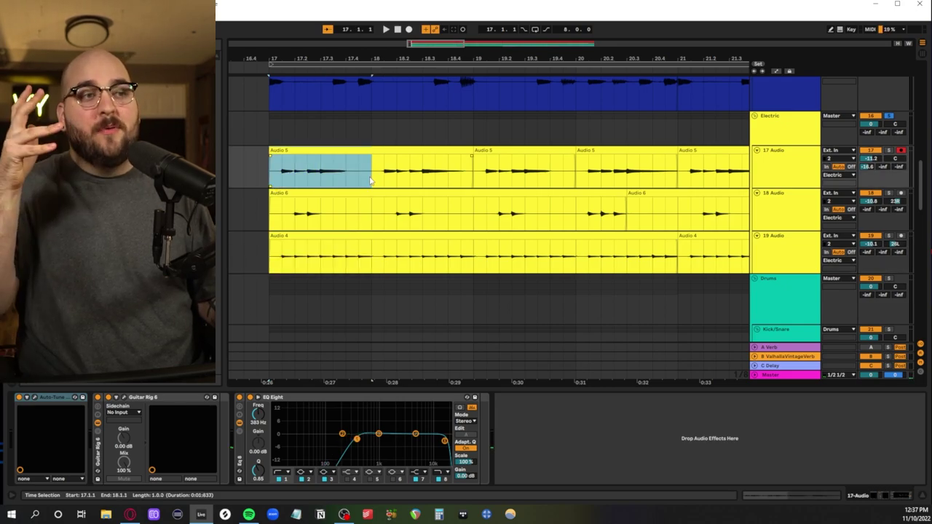
drag(271, 211, 679, 256)
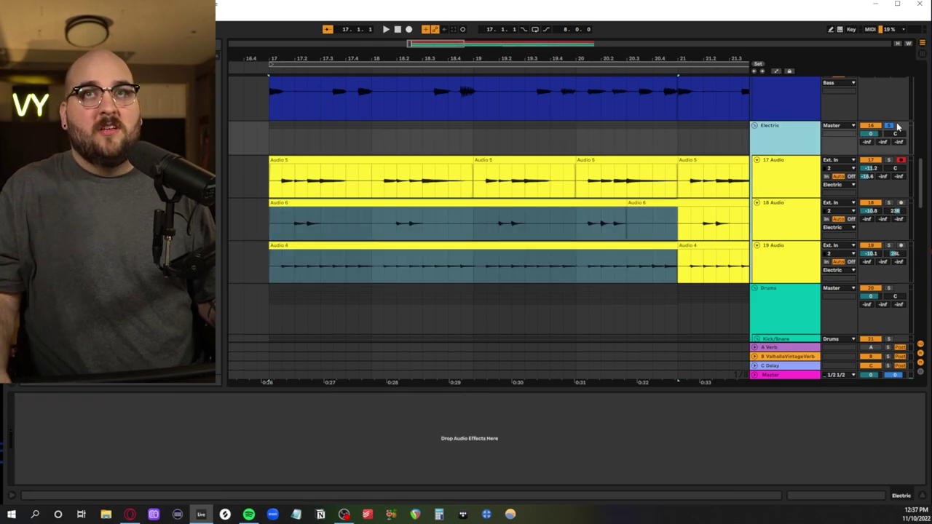
click(890, 126)
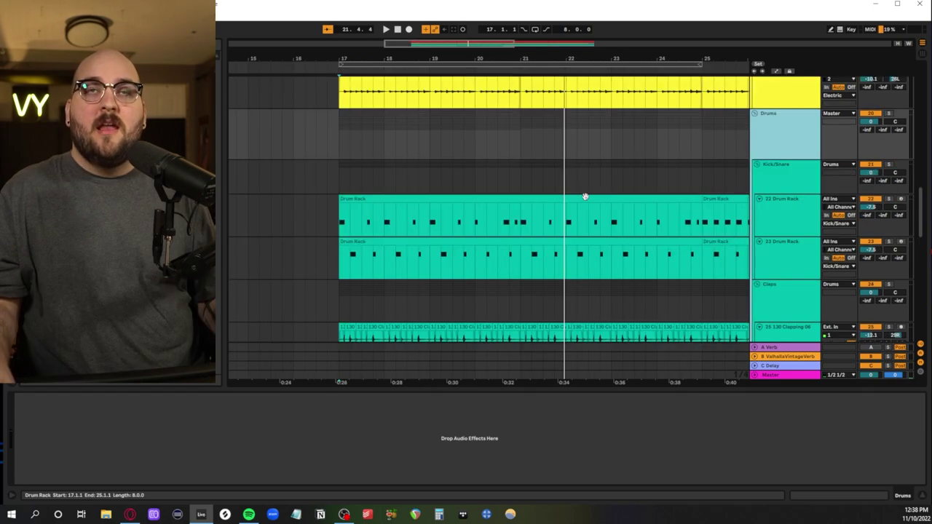
- Look through the kick/snare and clap tracks of the Drums group and show the 23 Drum Rack devices
scroll(543, 142, down, 5)
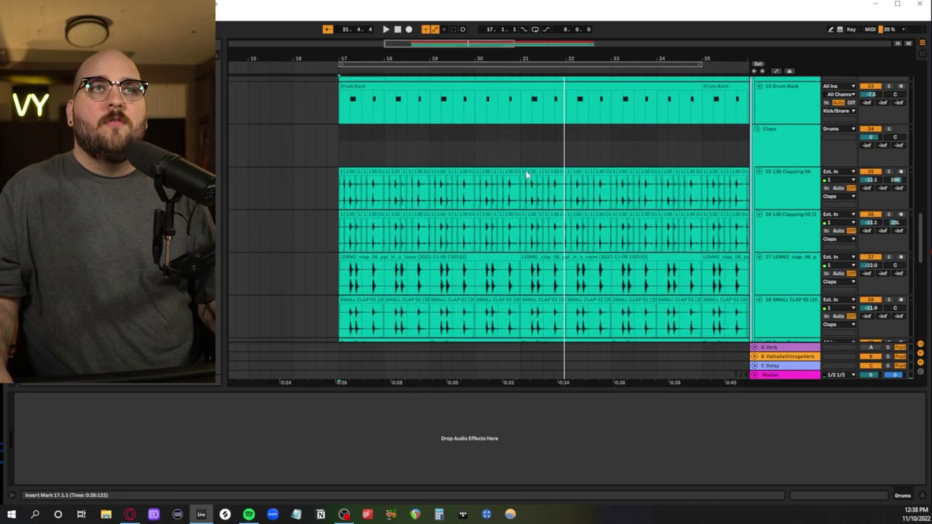
scroll(509, 193, up, 2)
scroll(480, 229, up, 4)
click(780, 234)
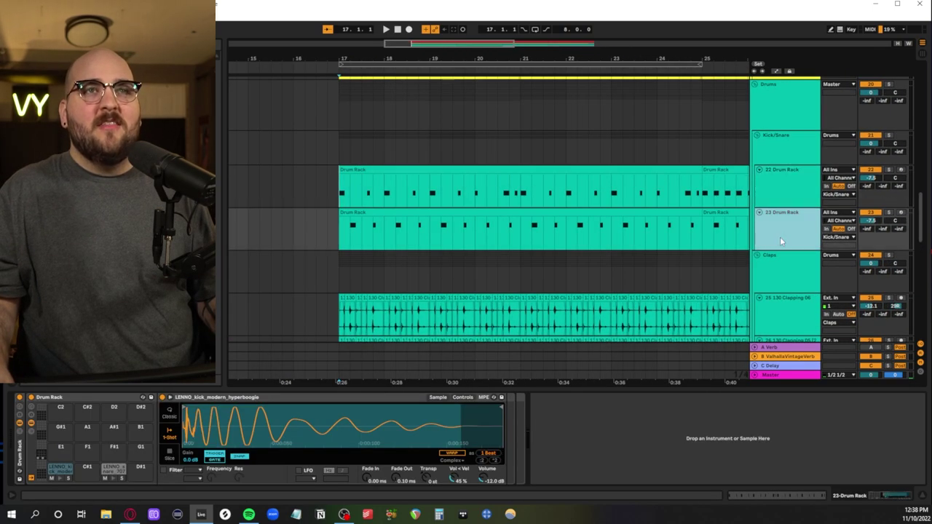
- Solo the Kick/Snare group and play it from 17.1.1
scroll(517, 224, up, 5)
scroll(516, 224, down, 3)
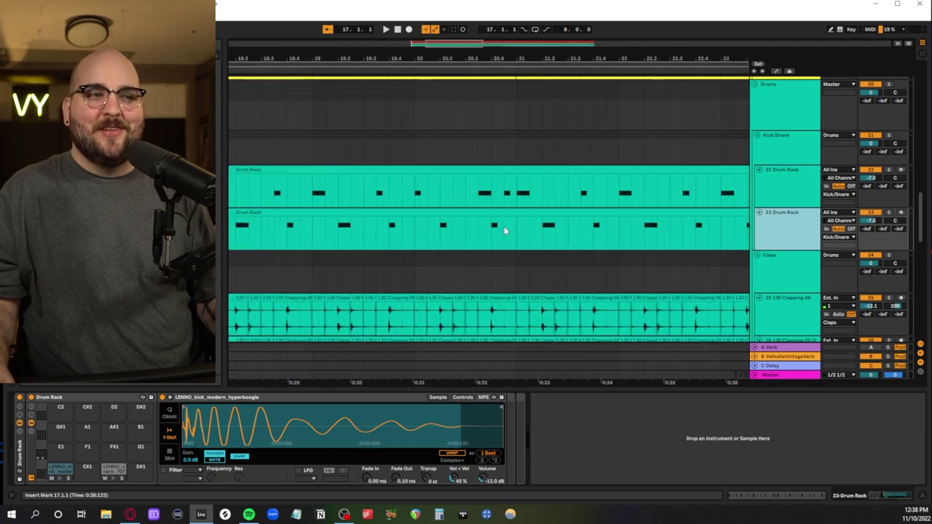
scroll(491, 226, left, 3)
scroll(489, 229, left, 2)
click(888, 136)
key(space)
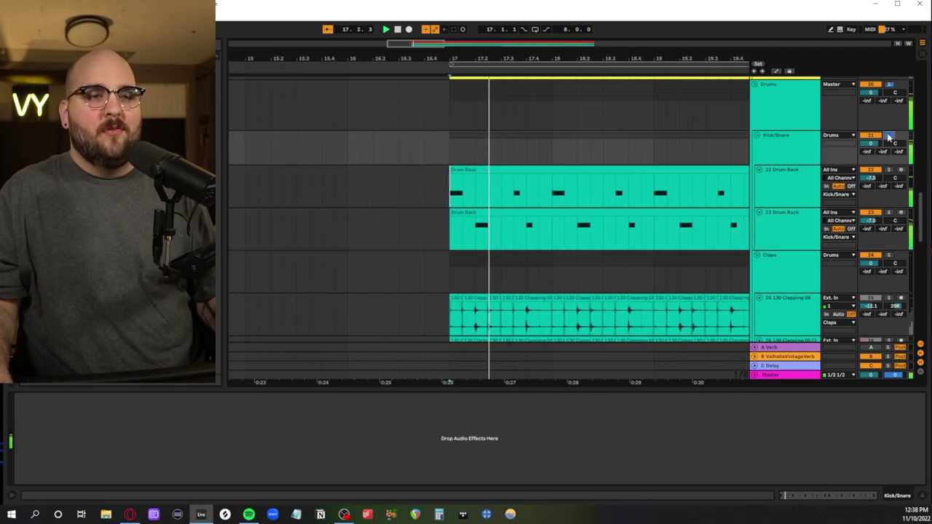
- Show the kick sample in 22 Drum Rack and the snare sample in 23 Drum Rack, and play from 17.1.1
click(720, 208)
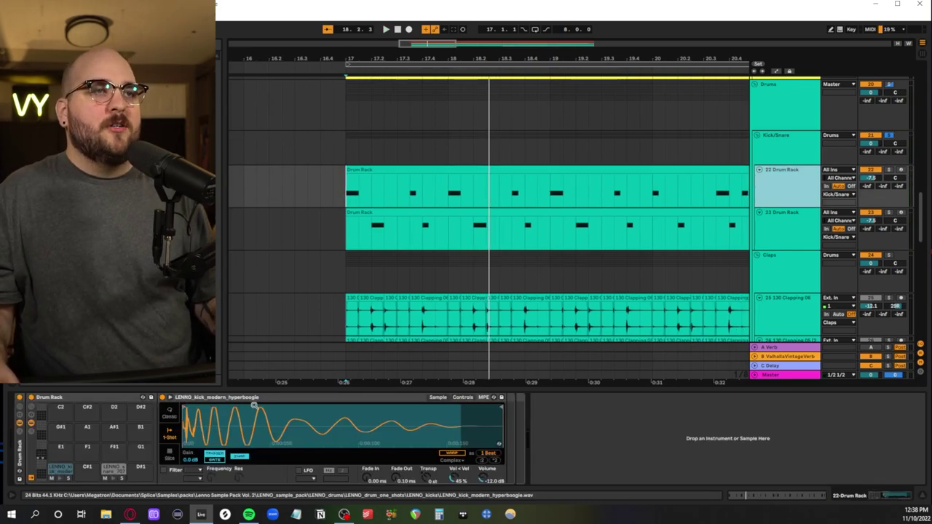
click(784, 233)
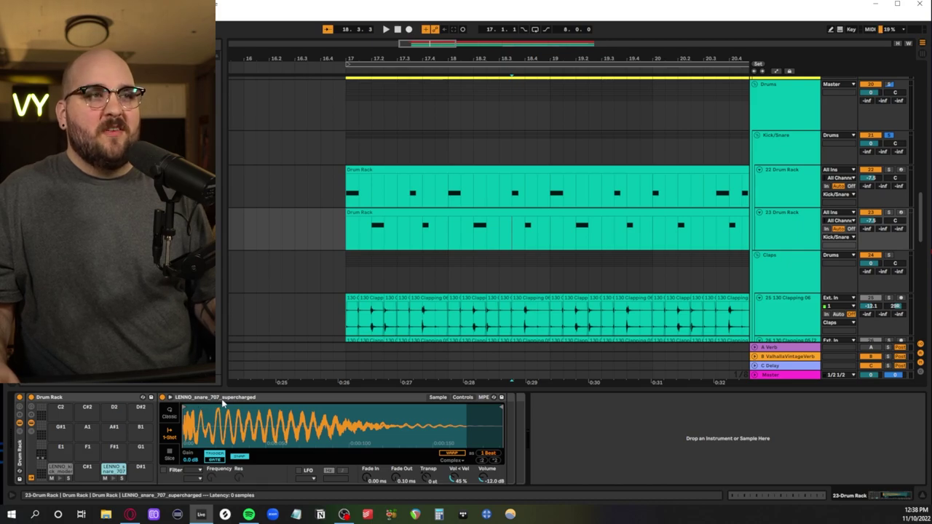
click(789, 210)
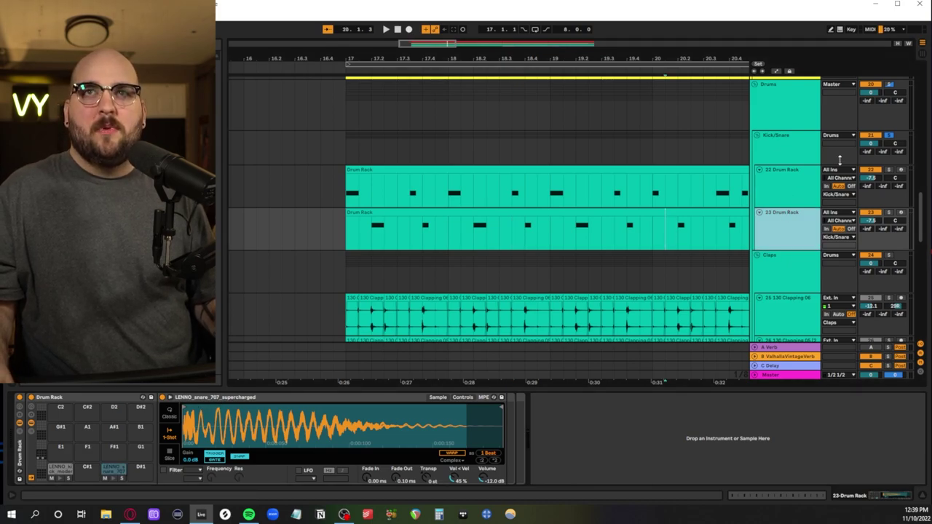
click(347, 195)
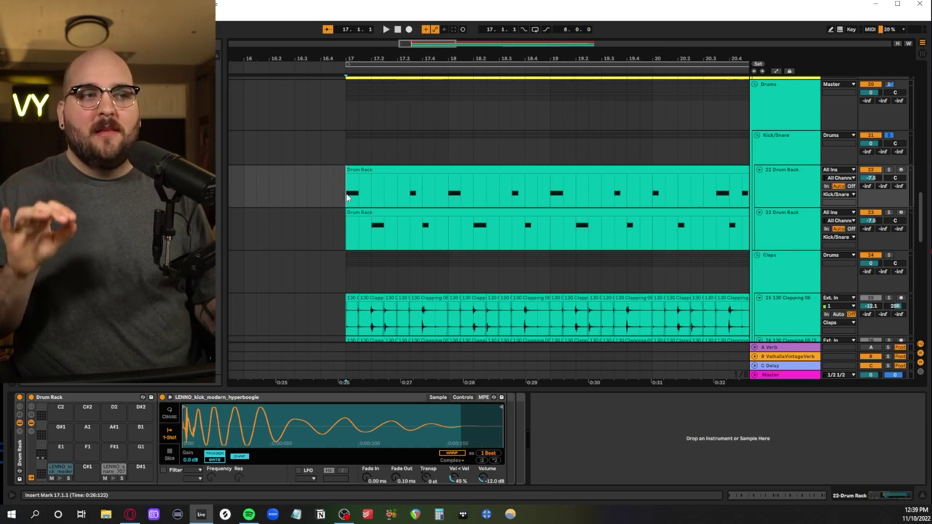
key(space)
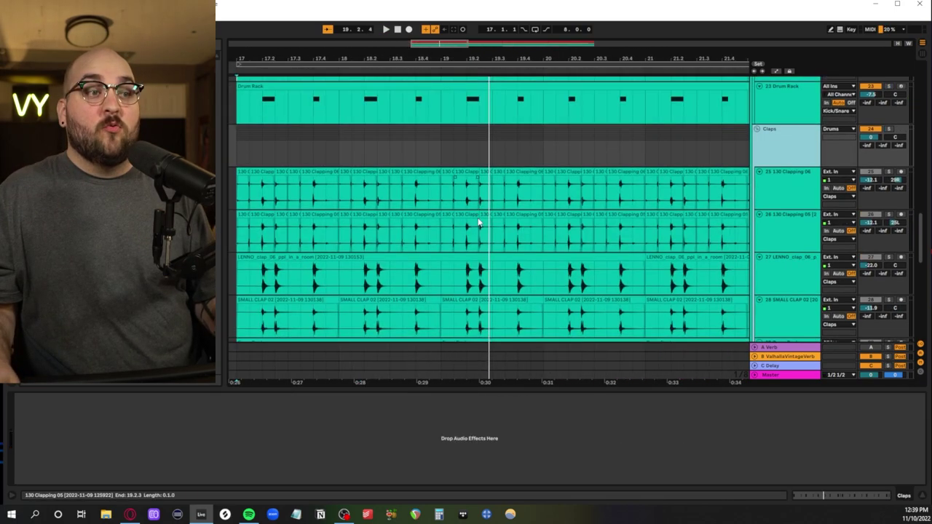
- Solo the Claps group, play it from 17.1.1, and look through its clap layers
scroll(478, 218, down, 6)
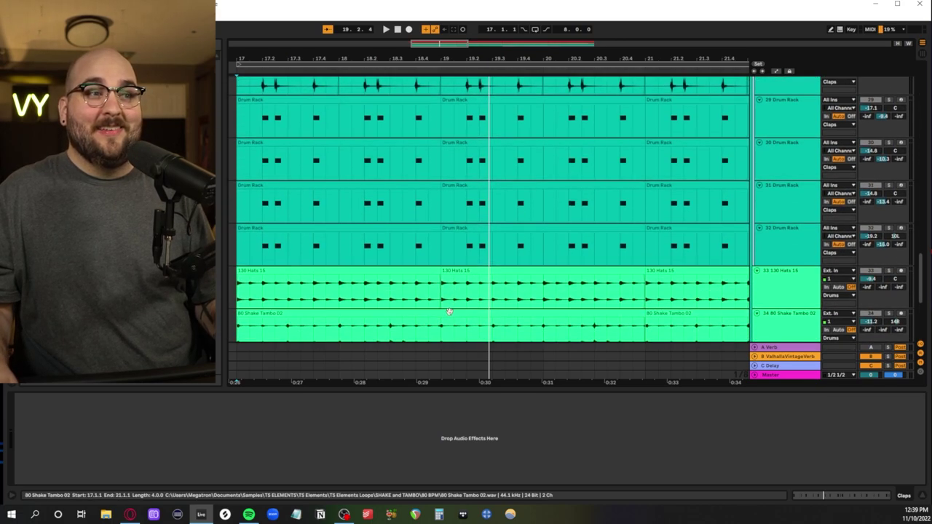
scroll(466, 318, up, 6)
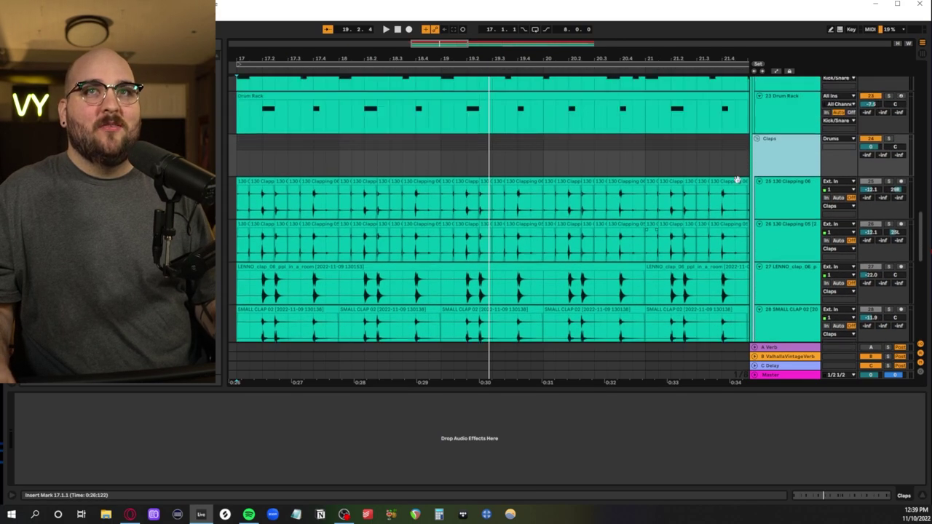
click(888, 139)
scroll(569, 234, left, 3)
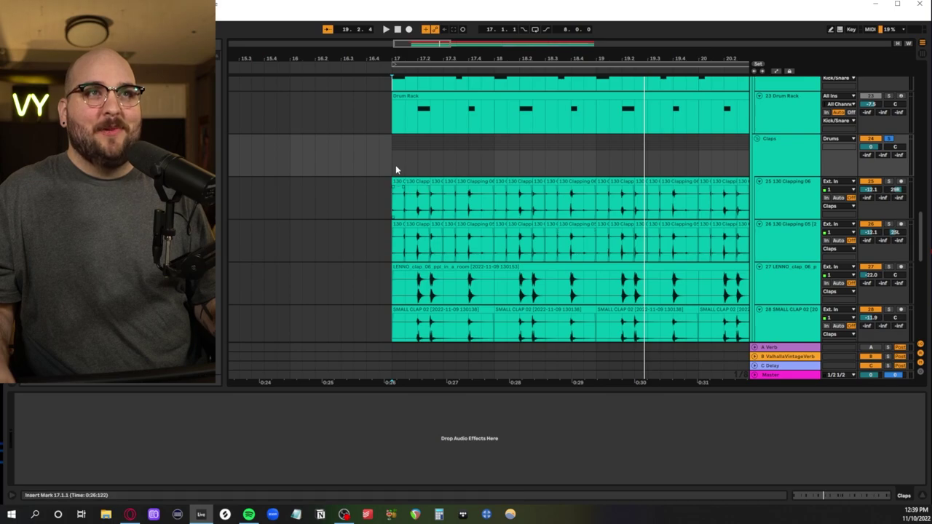
key(space)
scroll(443, 202, down, 5)
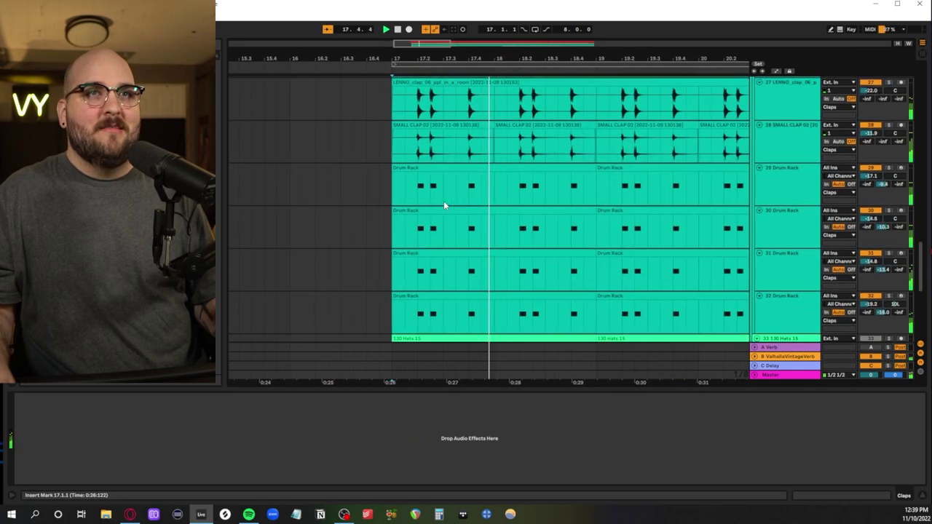
scroll(443, 206, down, 2)
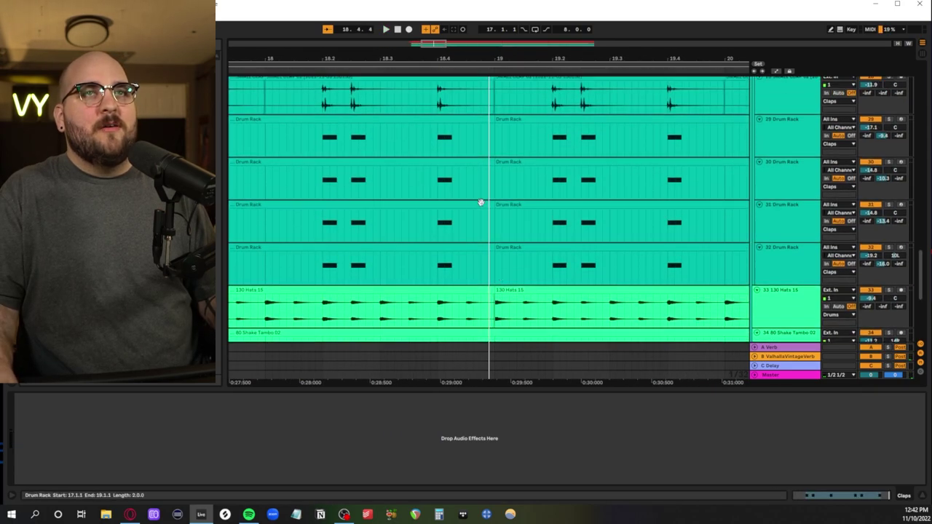
- Examine the audio and Drum Rack layers of the Claps group from bar 17 onward, and unsolo the group
scroll(481, 201, down, 5)
scroll(456, 210, up, 3)
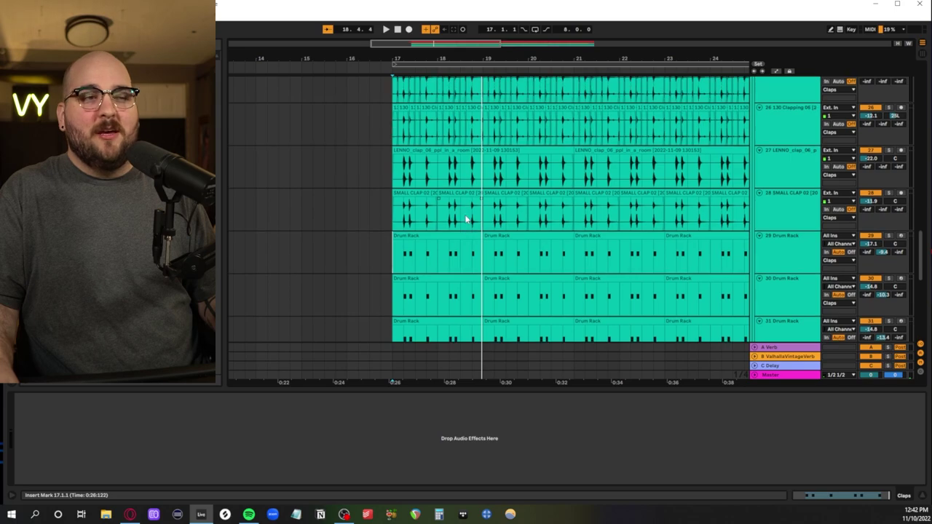
scroll(466, 220, up, 5)
scroll(465, 231, down, 4)
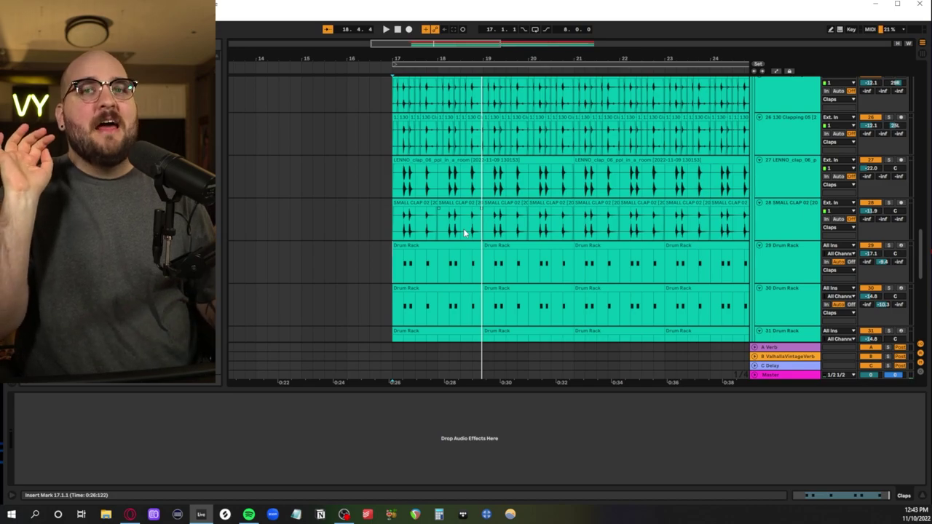
scroll(386, 228, up, 3)
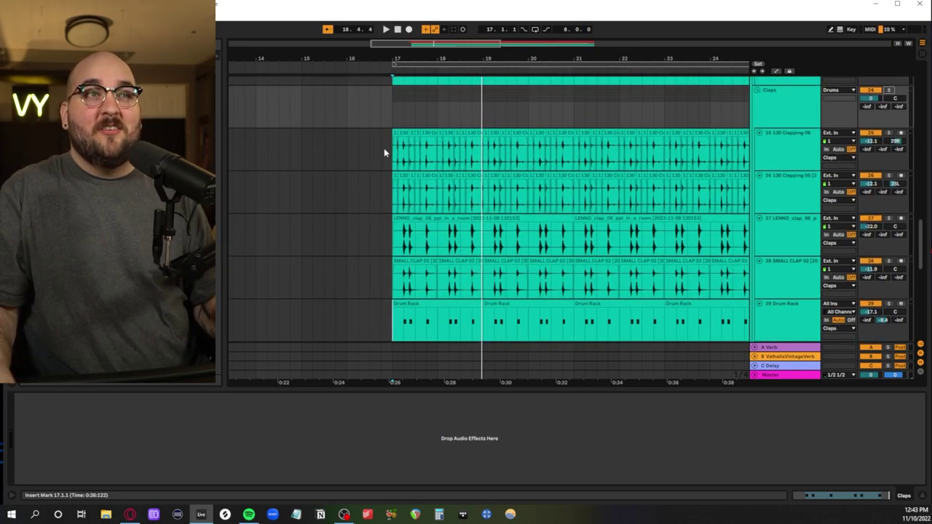
drag(384, 153, 706, 302)
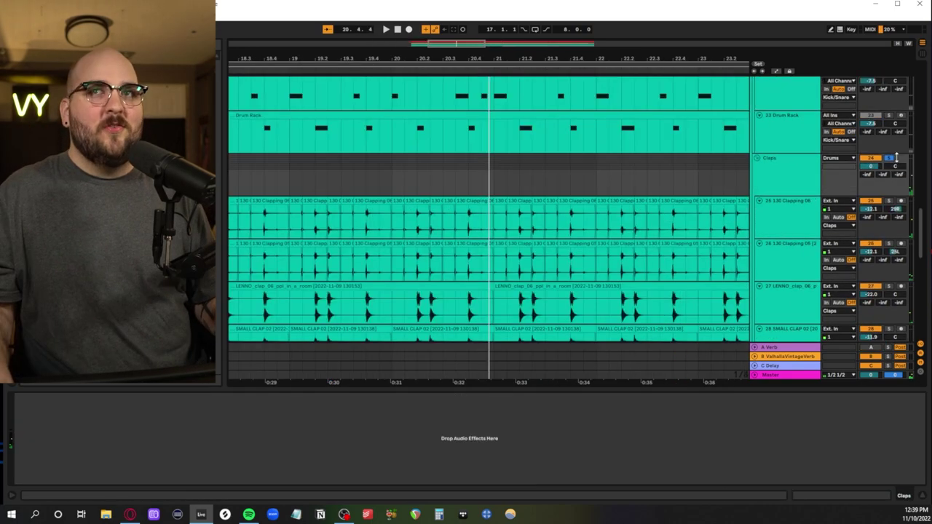
scroll(366, 296, up, 1)
scroll(366, 296, down, 2)
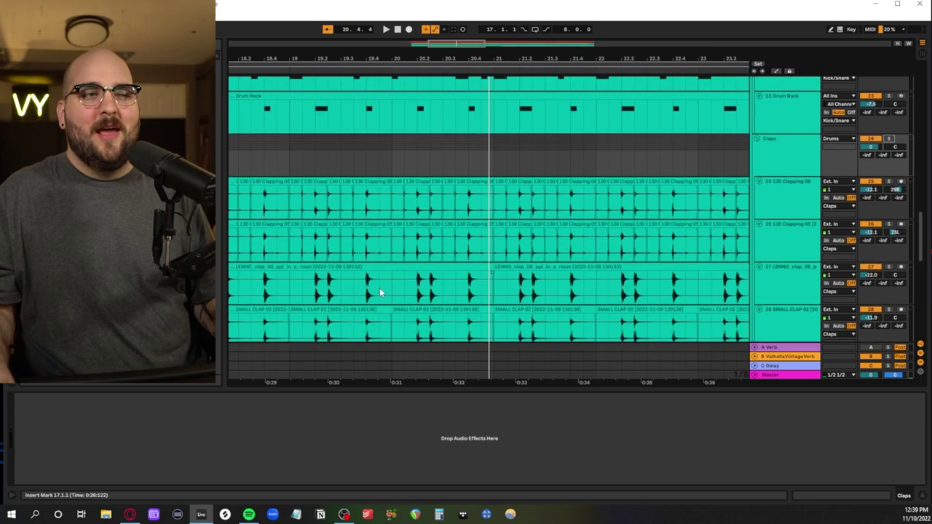
scroll(374, 294, left, 5)
scroll(379, 291, right, 2)
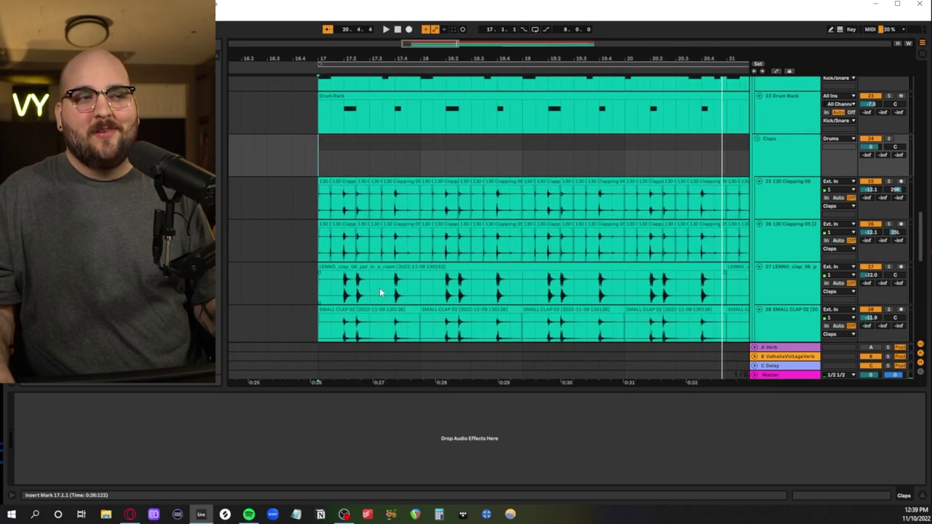
- Solo the 25 130 Clapping 06 and 26 130 Clapping 05 tracks and play them from 17.1.1
click(888, 187)
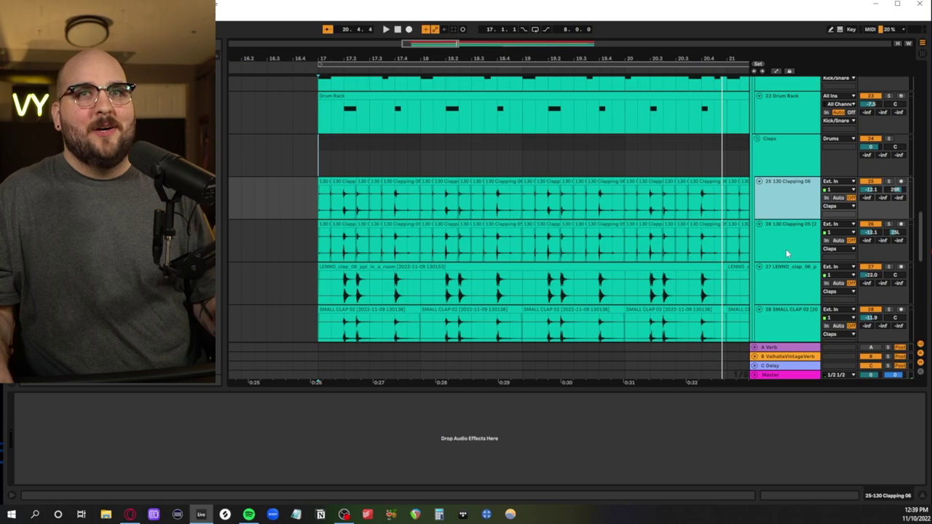
shift+click(786, 252)
click(888, 182)
click(318, 213)
key(space)
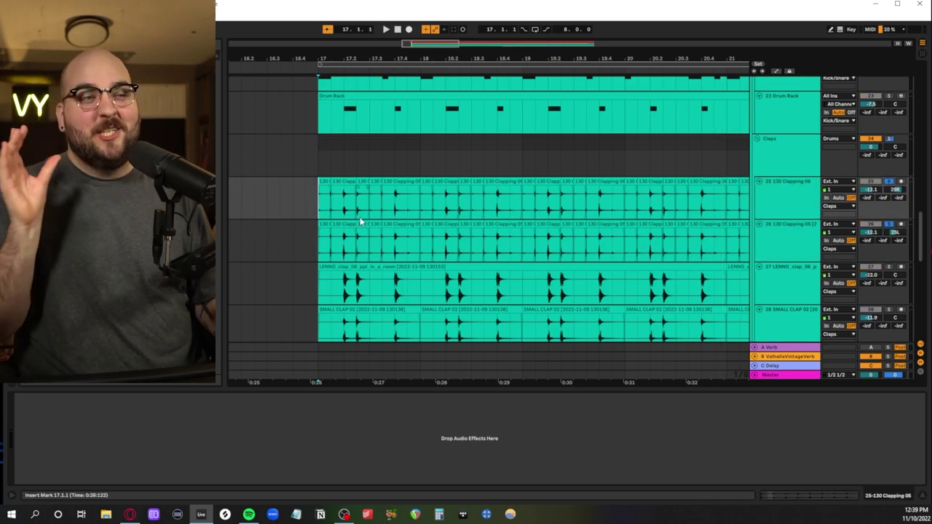
key(space)
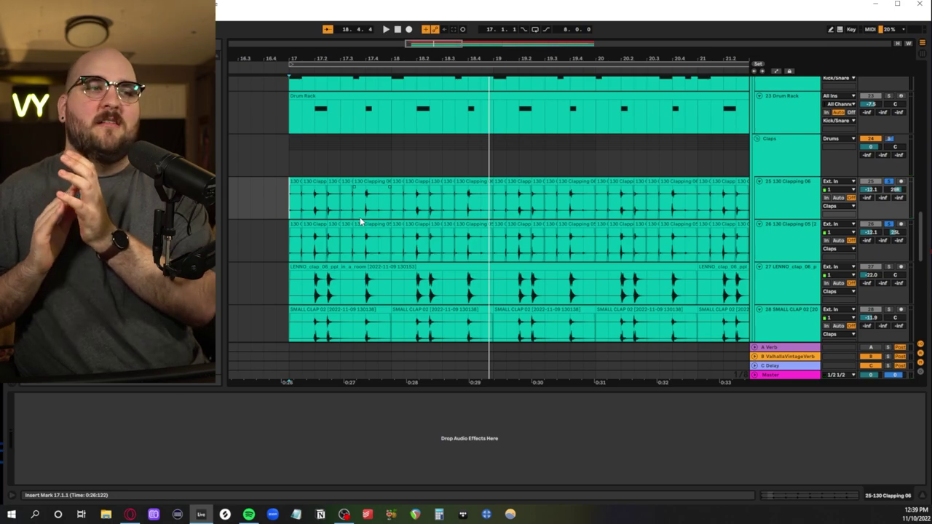
key(space)
- Mark 17.4.3 to 18.1.1 on both clapping tracks and extend their clips starting at 17.1.3 to 17.2.4
scroll(291, 215, up, 1)
scroll(304, 234, up, 3)
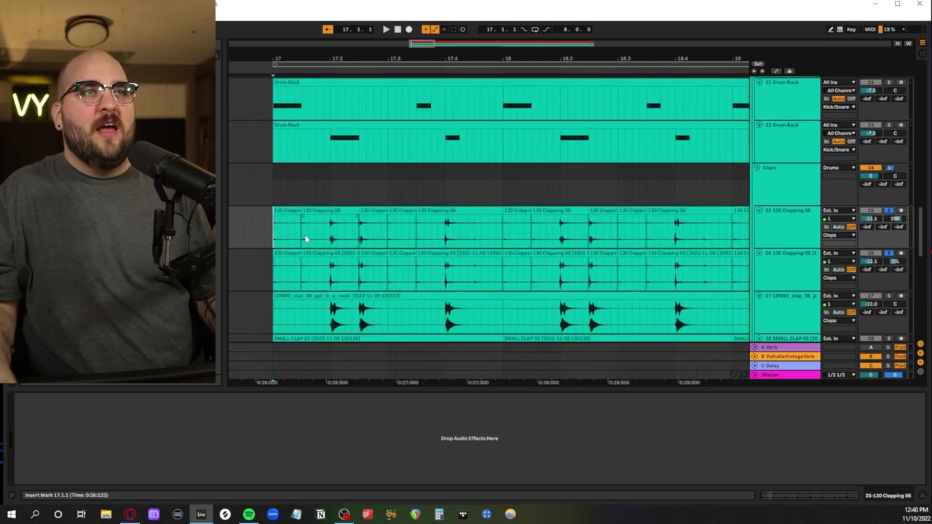
drag(445, 222, 471, 261)
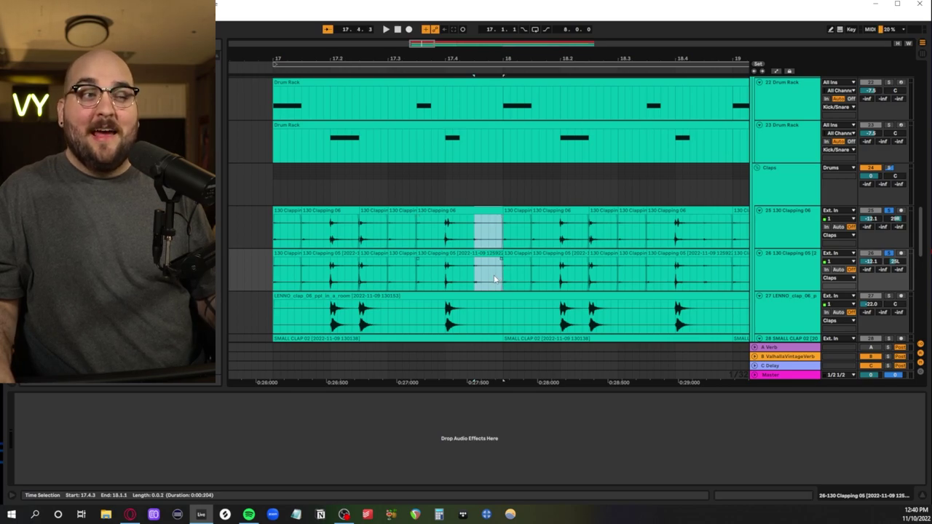
scroll(495, 279, left, 1)
click(455, 232)
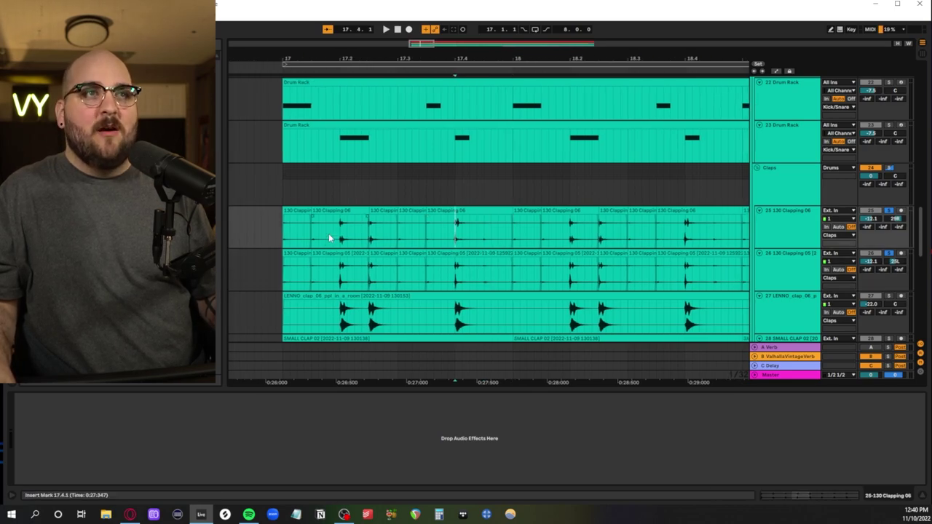
shift+click(365, 258)
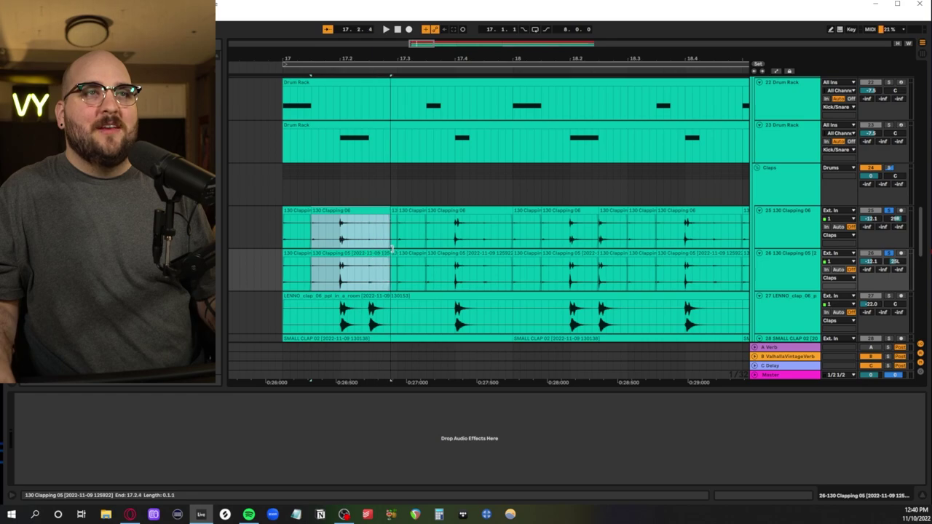
drag(455, 222, 490, 263)
- Replay the two clapping tracks from 17.1.1 and mark 17.1.4 to 17.4.4 on 25 130 Clapping 06
click(387, 211)
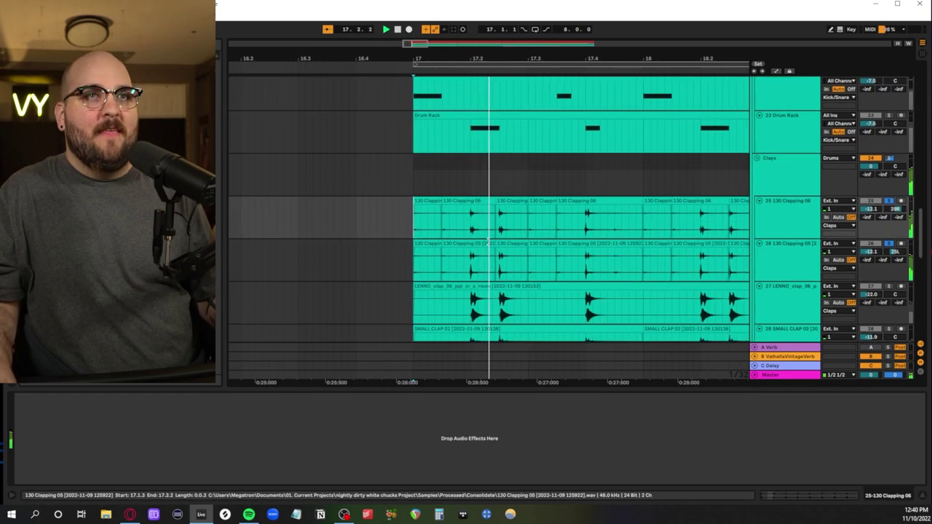
key(space)
drag(355, 218, 522, 235)
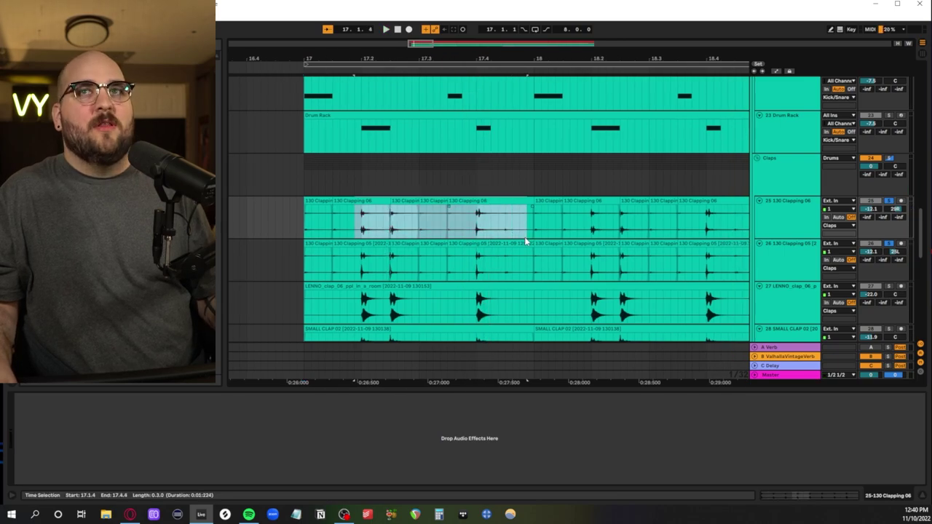
scroll(800, 218, down, 1)
click(782, 246)
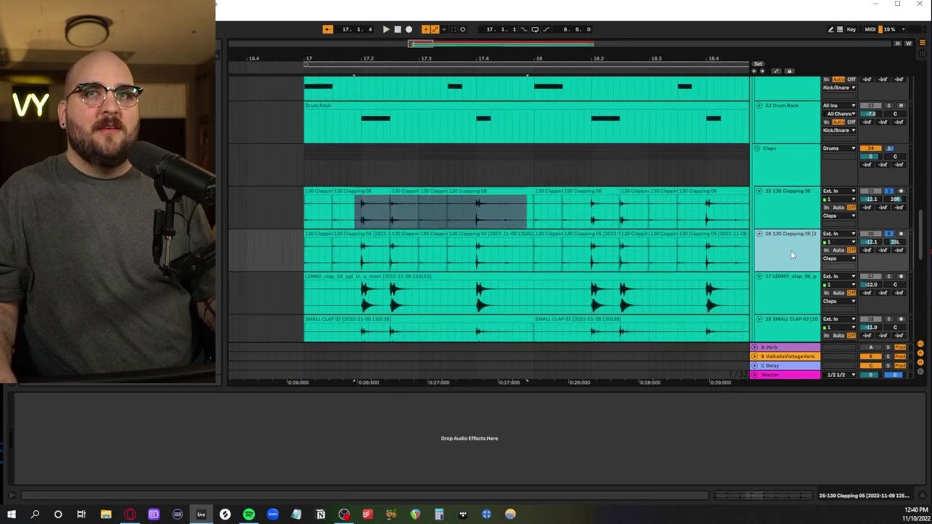
- Unsolo the two clapping tracks and look over the LENNO clap, SMALL CLAP 02 and Drum Rack layers below them
click(412, 287)
ctrl+scroll(367, 258, down, 4)
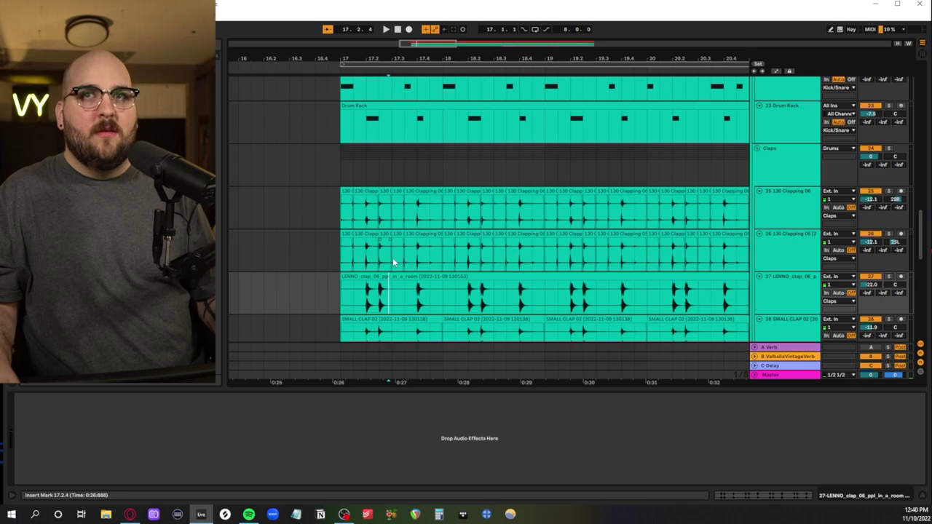
scroll(458, 262, down, 2)
scroll(509, 313, down, 1)
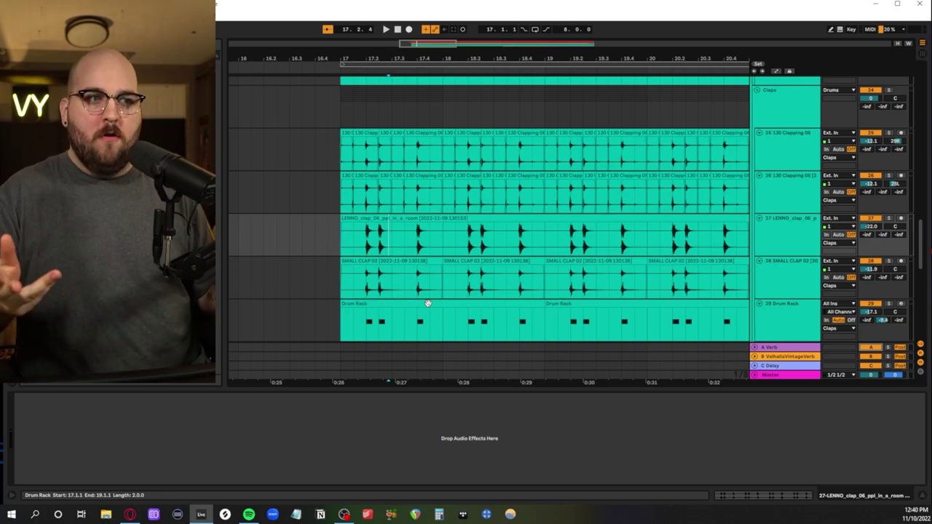
scroll(345, 224, down, 5)
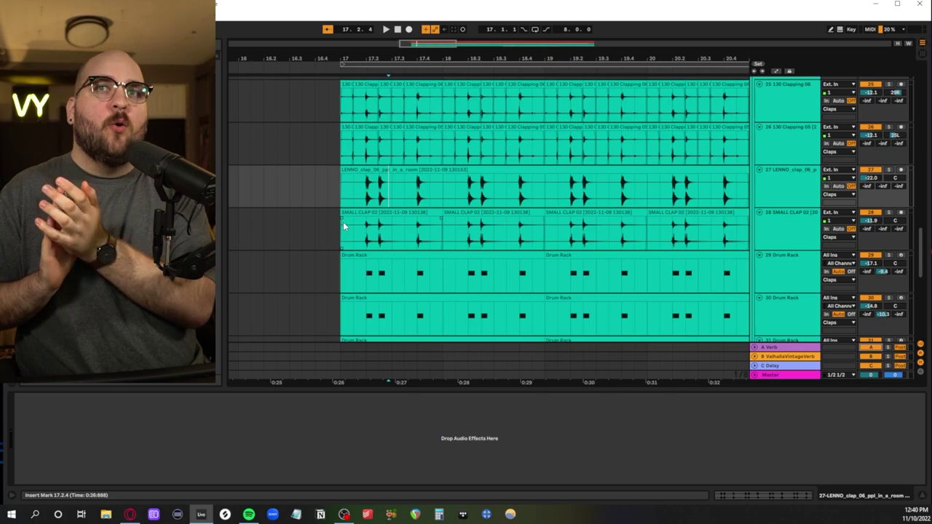
- Audition the 27 LENNO_clap_06 and 28 SMALL CLAP 02 tracks separately from 17.1.1 by soloing each one
drag(342, 193, 519, 193)
click(888, 170)
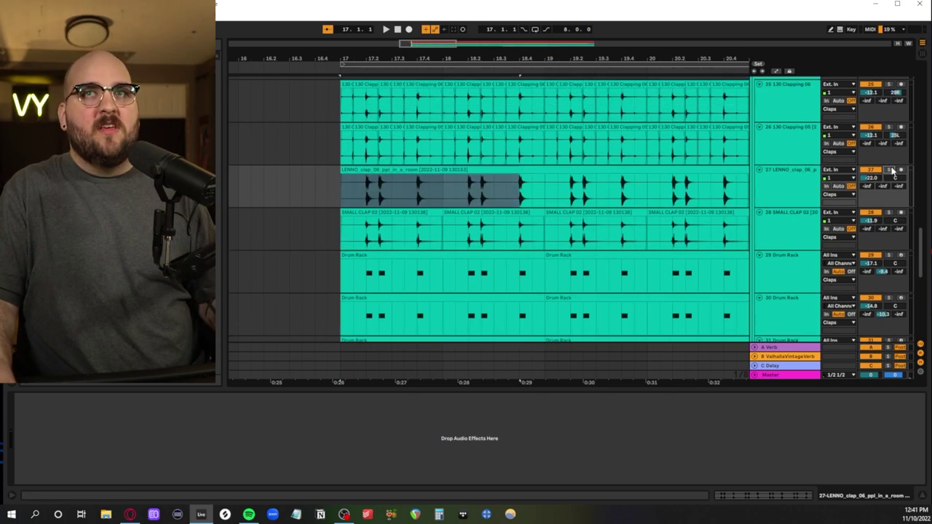
key(space)
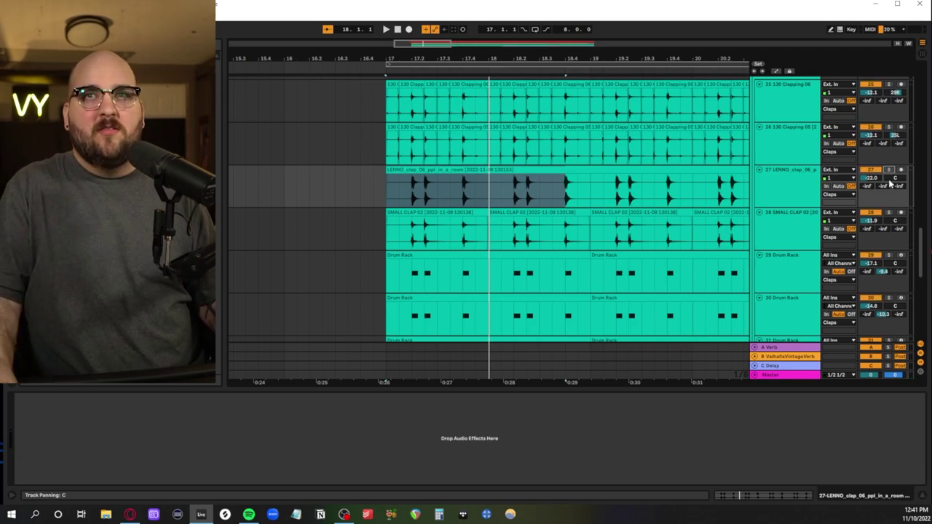
click(374, 237)
key(space)
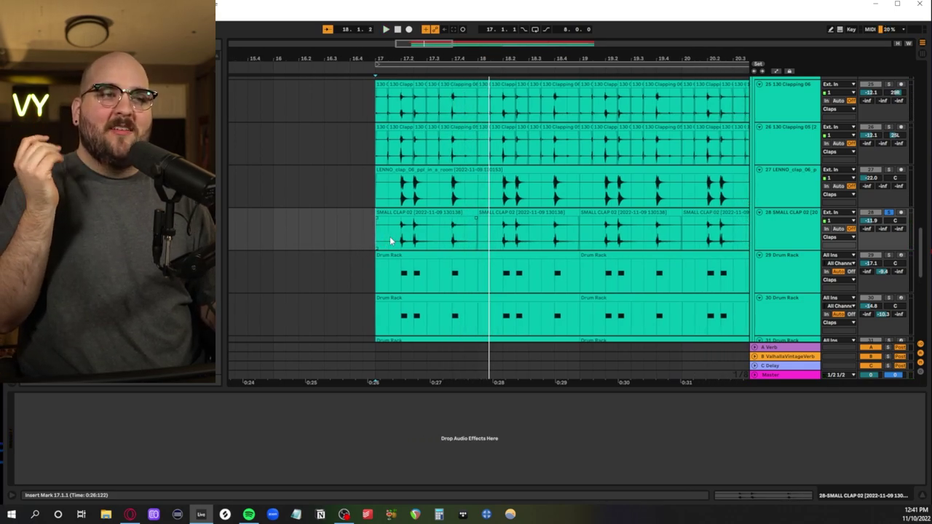
- Solo the four Drum Rack clap tracks 29 to 32 together and set the playback start to 17.1.1
scroll(801, 247, down, 3)
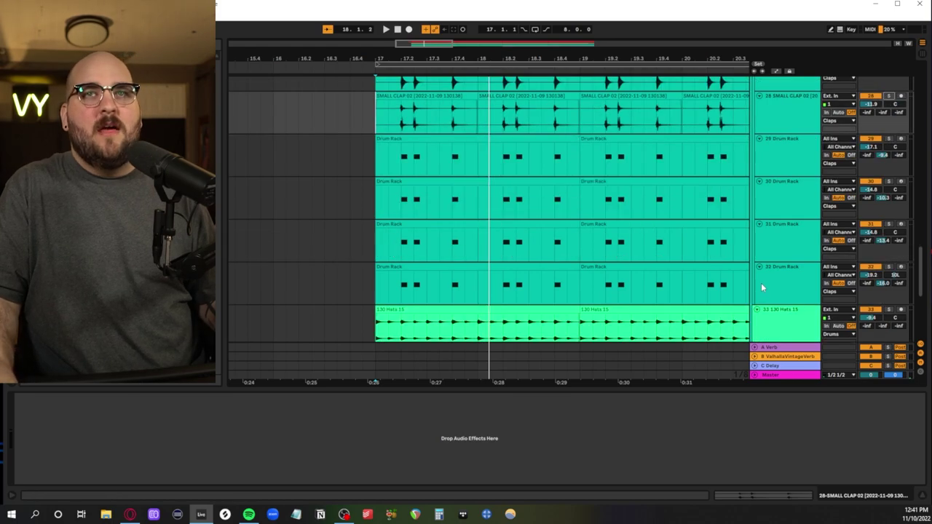
click(761, 287)
shift+click(799, 171)
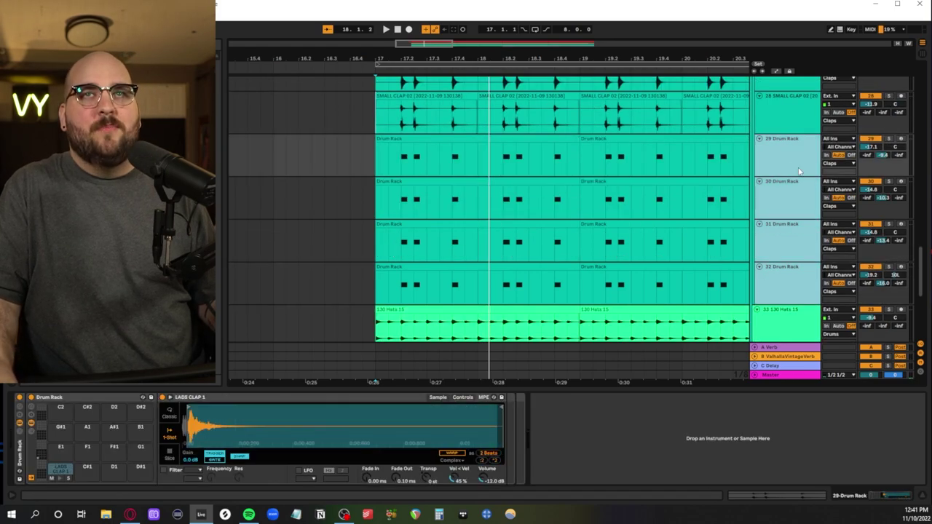
click(890, 138)
ctrl+scroll(451, 206, up, 5)
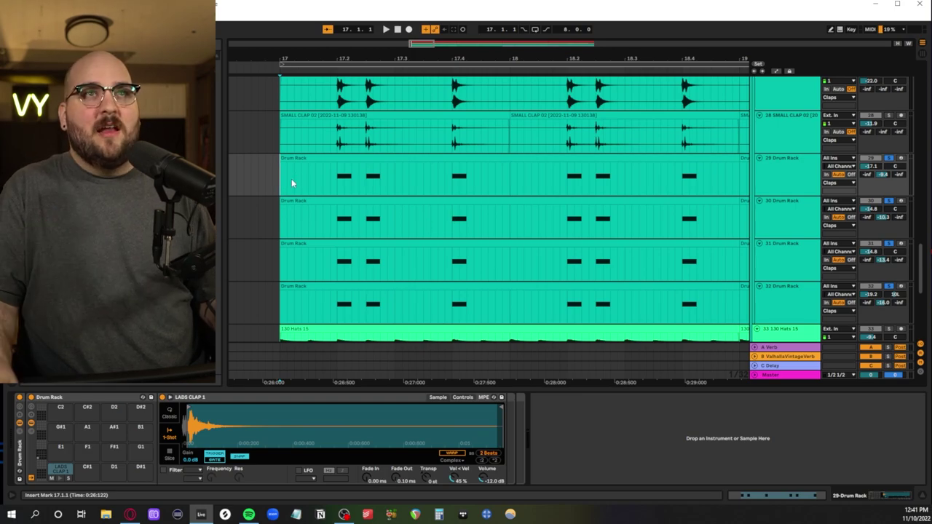
- Inspect the ValhallaVintageVerb reverb settings on return track B, close its window and return to the 29 Drum Rack clip
click(797, 309)
click(791, 237)
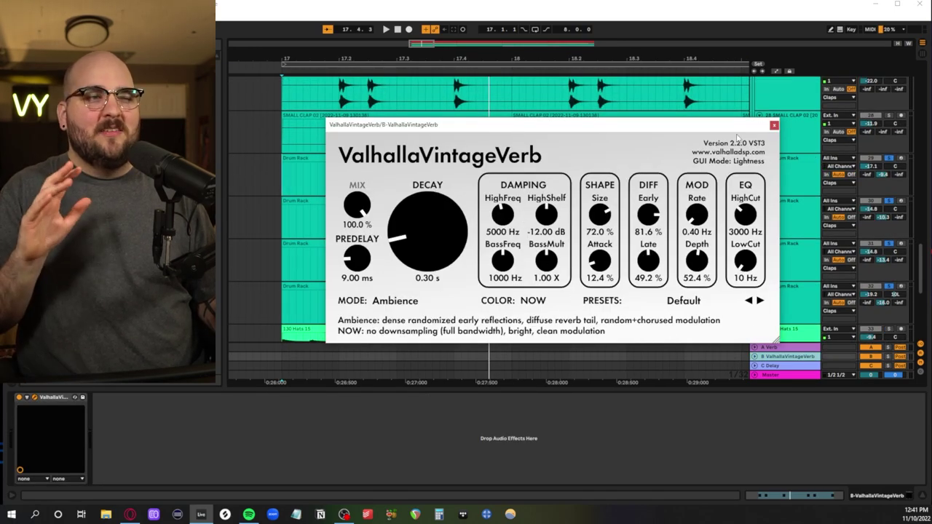
click(773, 125)
click(424, 184)
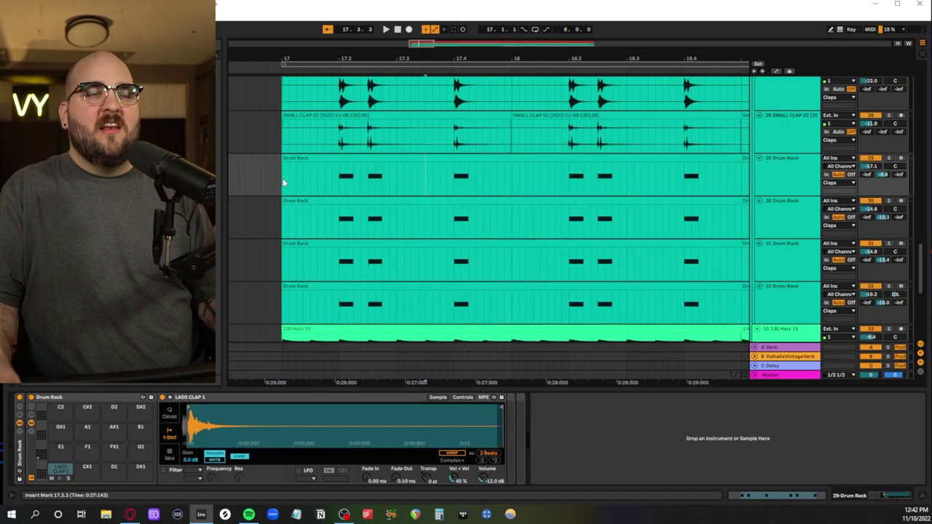
- Audition the four Drum Rack clap tracks 29 to 32 one at a time by soloing each from 17.1.1
click(800, 184)
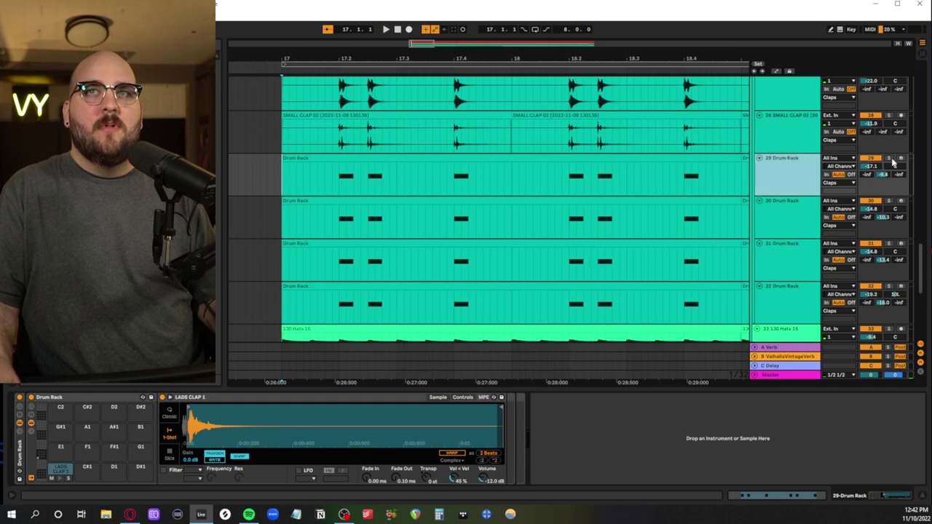
key(space)
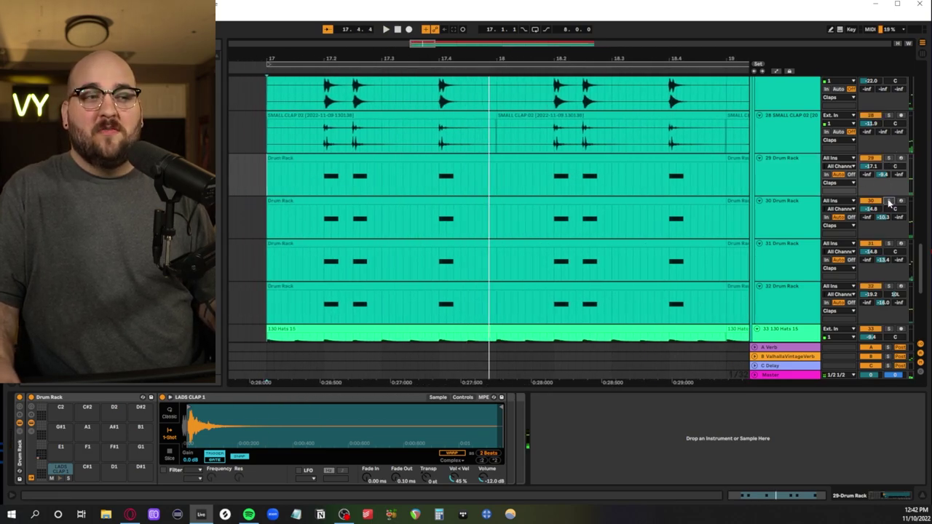
click(800, 260)
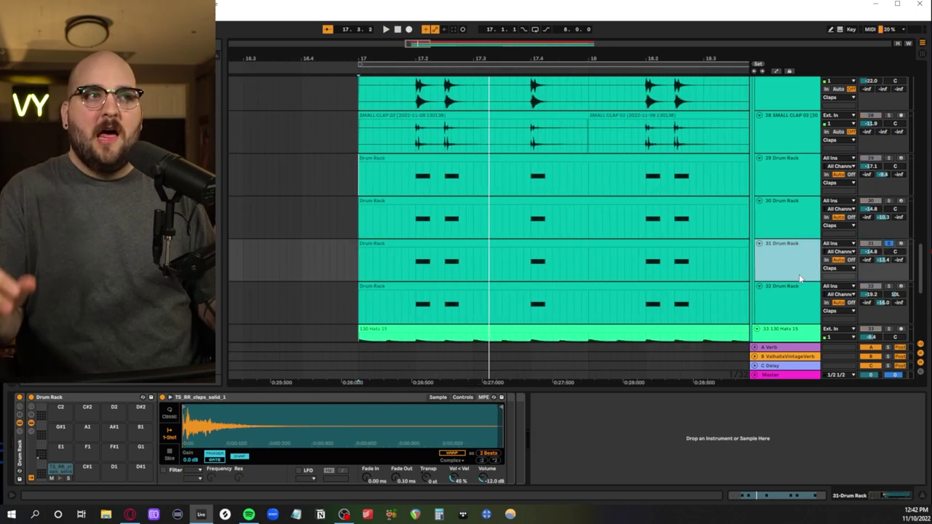
click(858, 294)
click(888, 286)
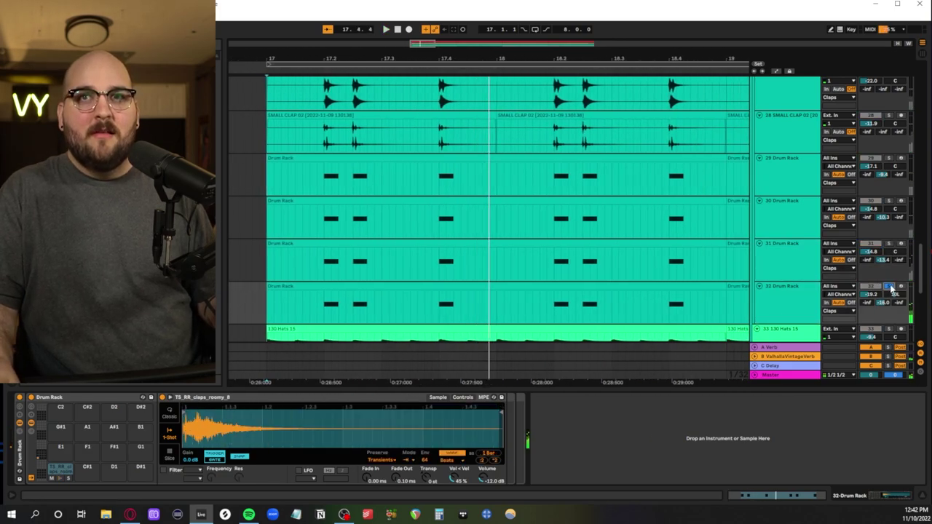
- Solo the whole Claps group and play all clap layers together from 17.1.1
scroll(783, 310, up, 6)
click(783, 210)
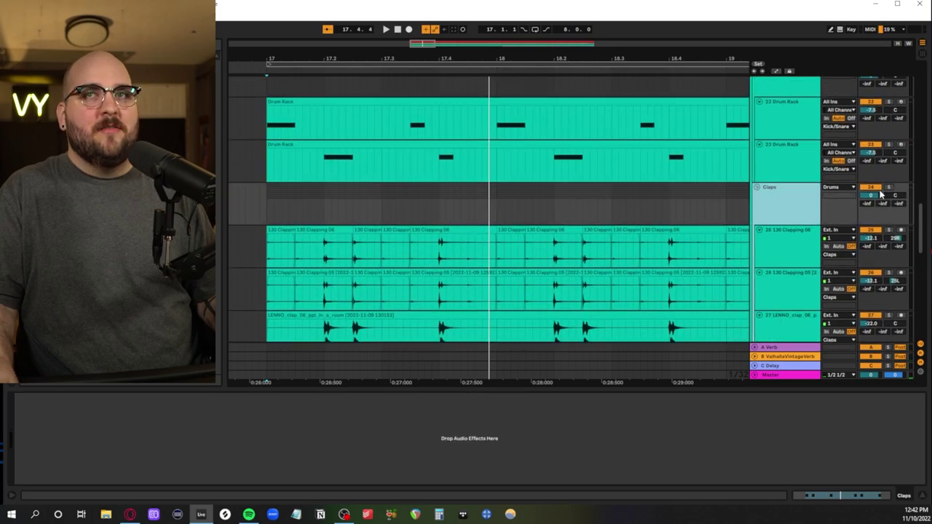
click(887, 187)
key(space)
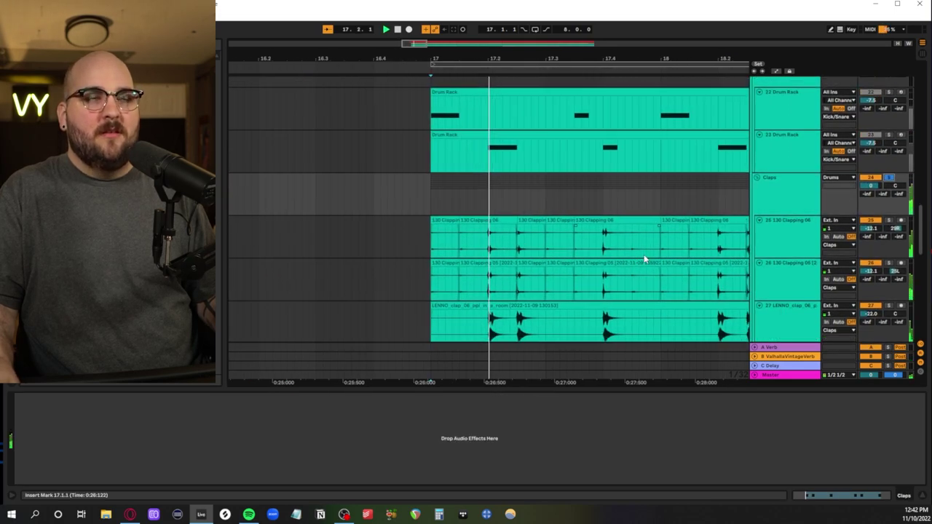
- Solo the 130 Hats 15, 80 Shake Tambo 02 and ClapImpact tracks together and audition them from 17.1.1
scroll(643, 259, down, 2)
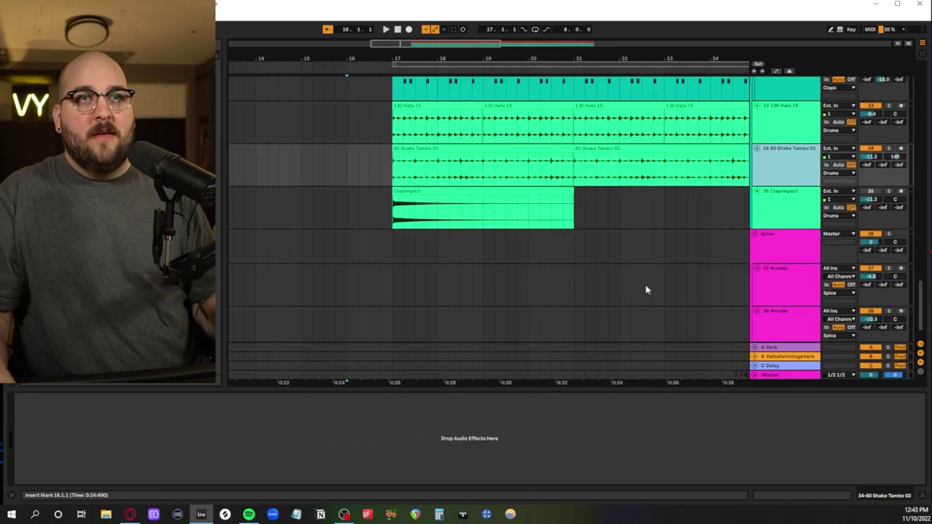
scroll(645, 284, up, 1)
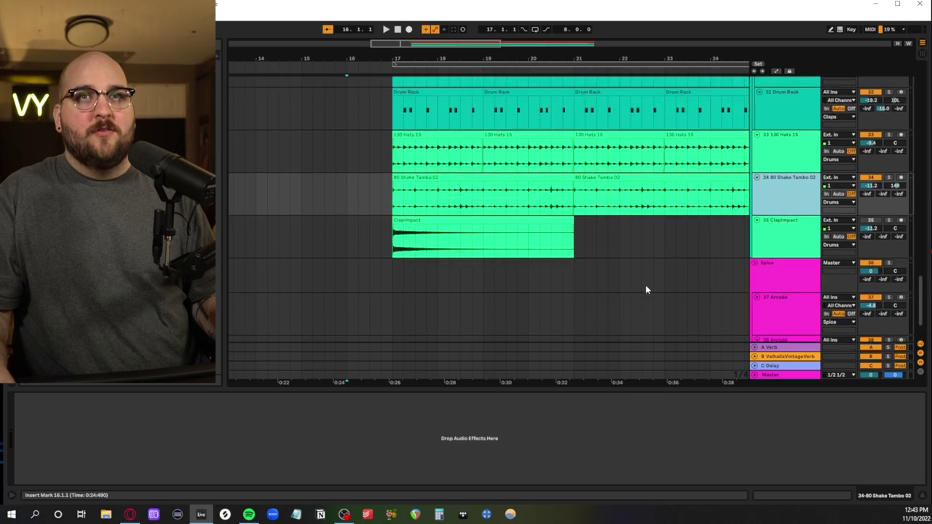
click(800, 235)
shift+click(787, 165)
click(888, 135)
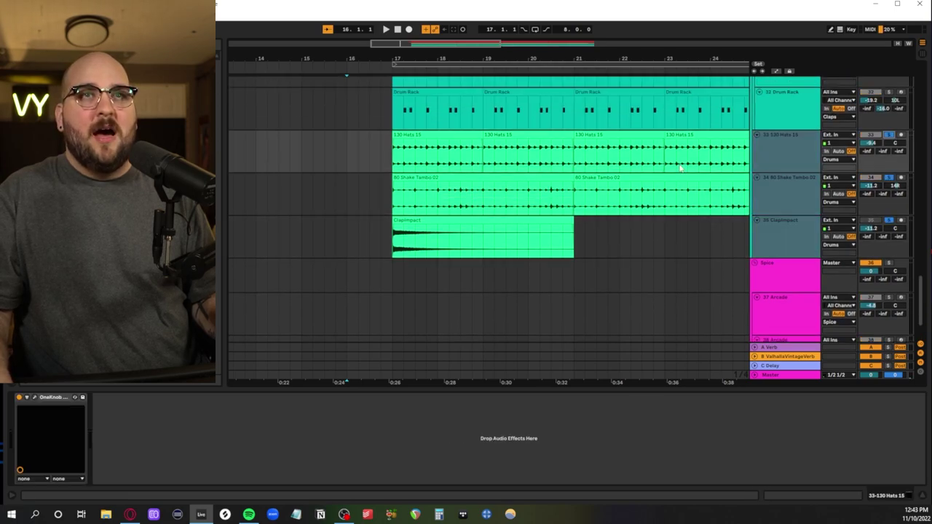
click(395, 166)
key(space)
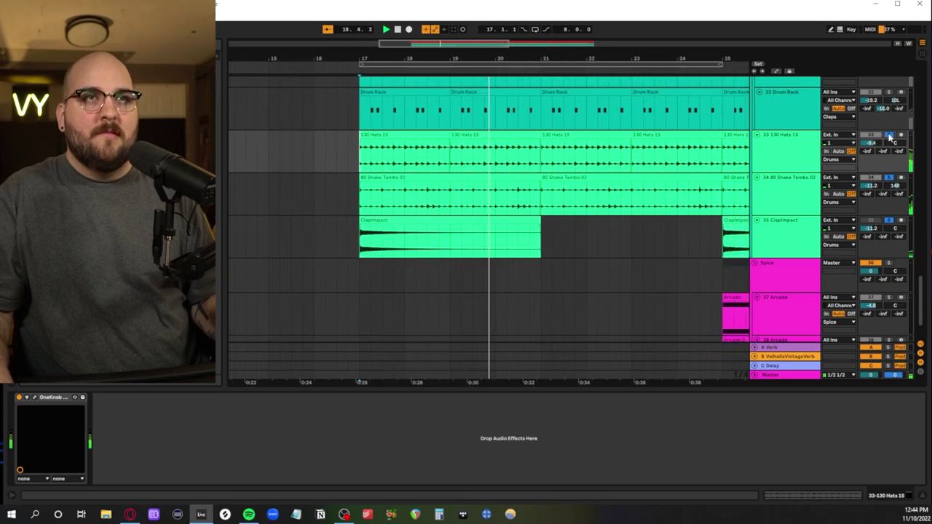
click(784, 194)
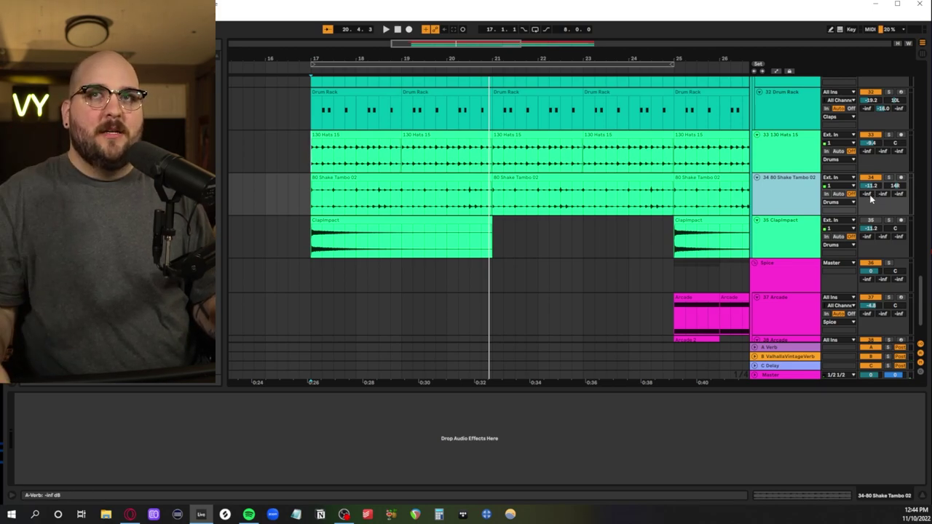
- Place the insert mark at 25.1.1 on the 37 Arcade track and inspect its Fluorescent Sphere instrument before closing the plugin window
drag(626, 291, 541, 279)
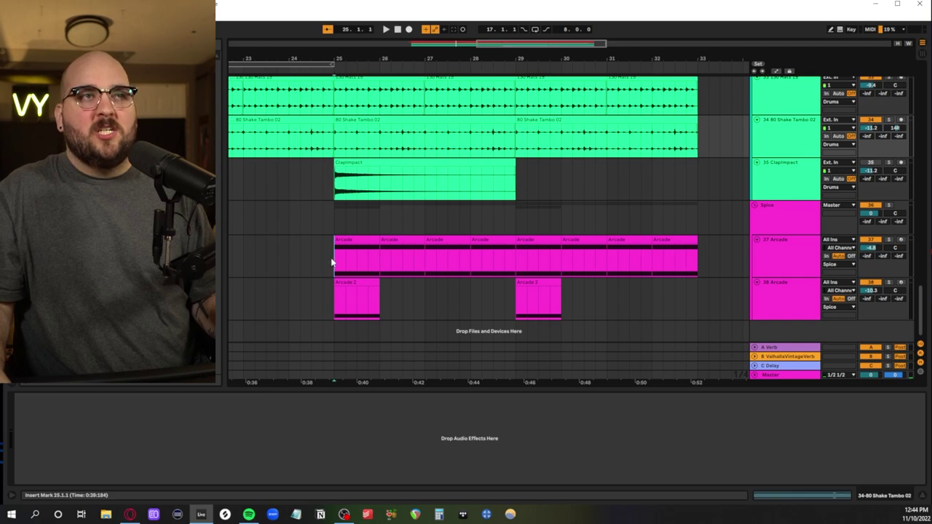
click(332, 264)
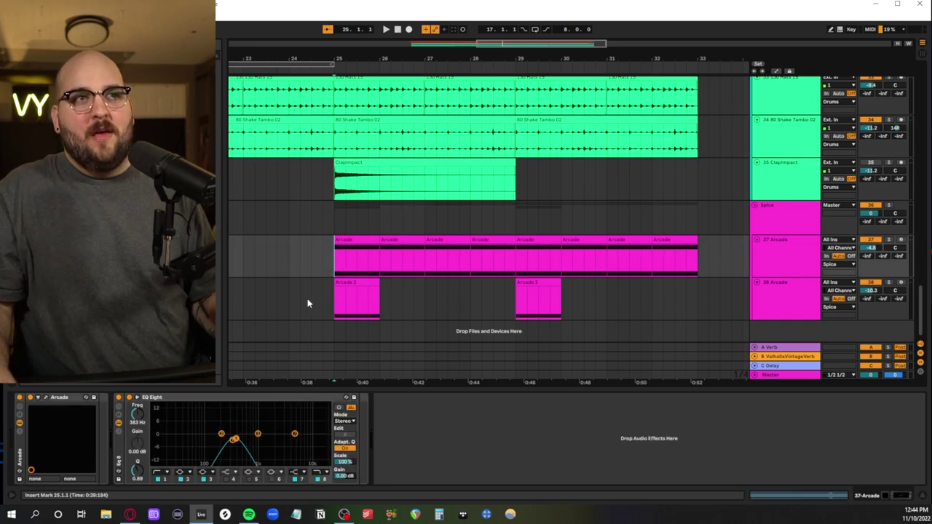
drag(308, 300, 426, 299)
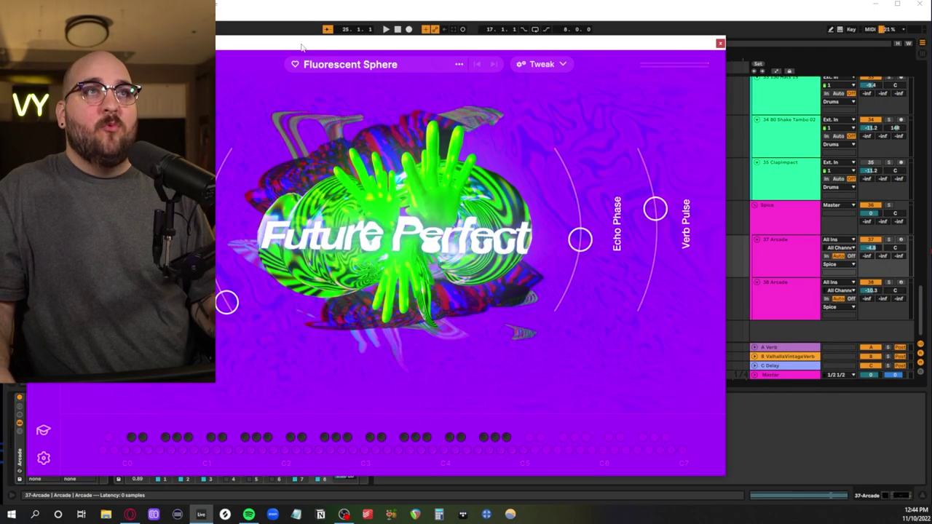
drag(301, 47, 466, 44)
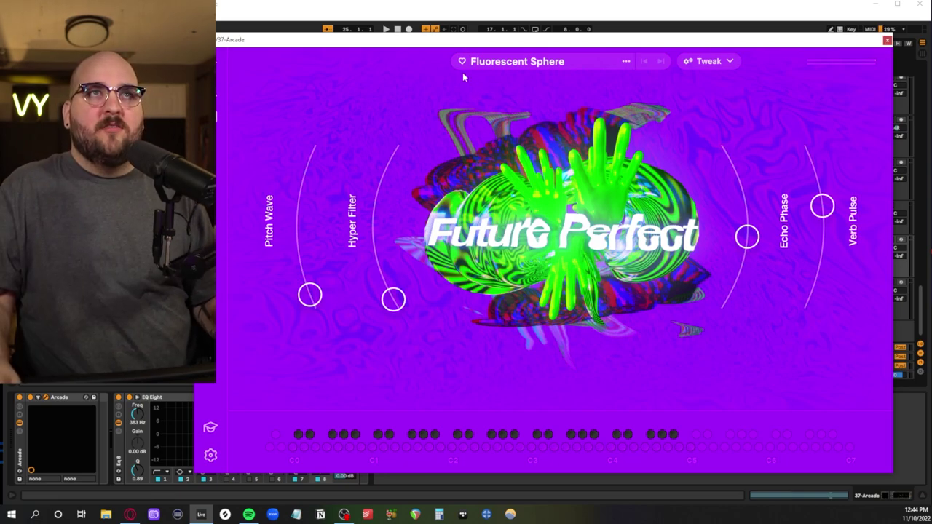
click(886, 42)
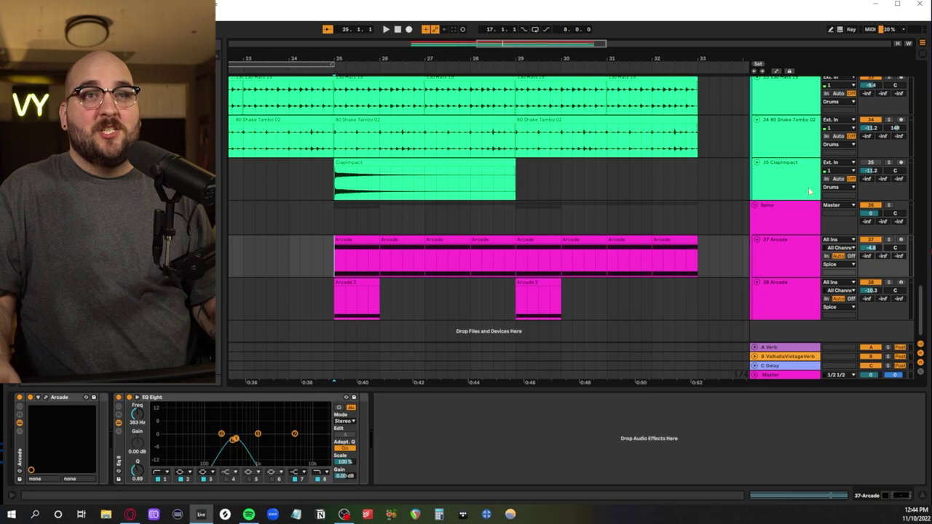
- Audition the 37 Arcade track soloed from 25.1.1, stop playback and hide the device view
key(space)
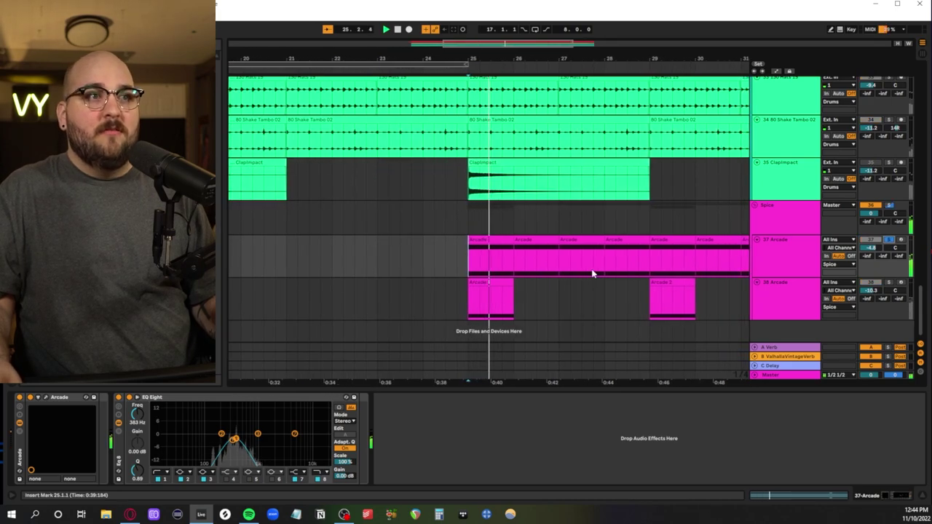
key(space)
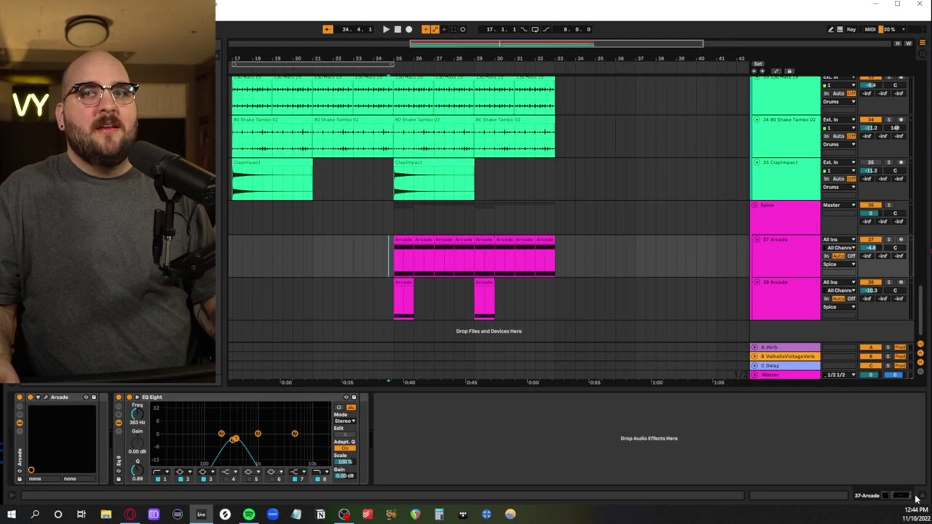
click(916, 498)
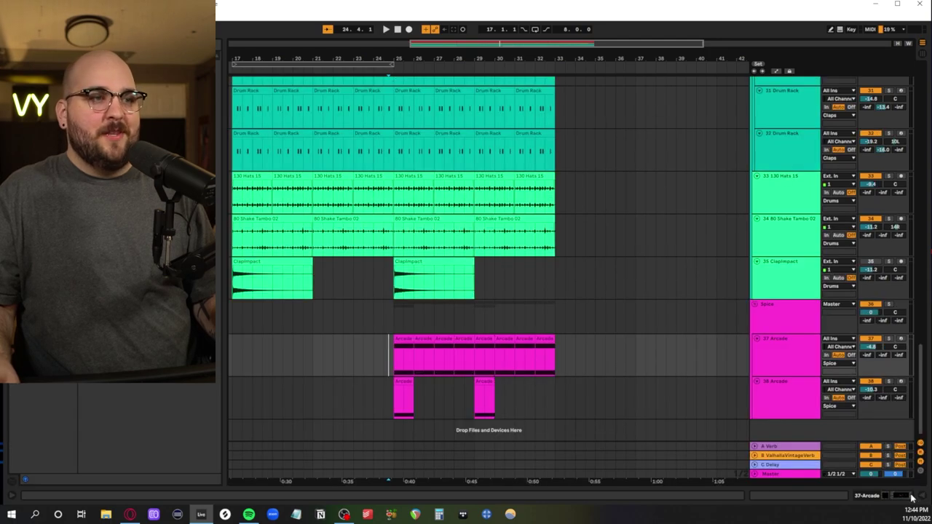
- Play the full mix from 16.2.3 through bar 33 while looking over all track groups from Spice to Chunk
scroll(500, 363, up, 1)
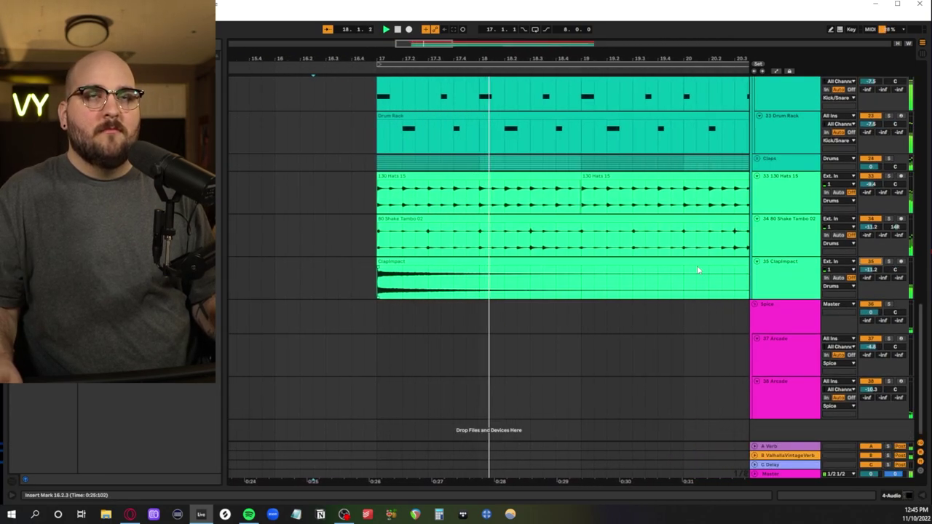
scroll(697, 265, up, 5)
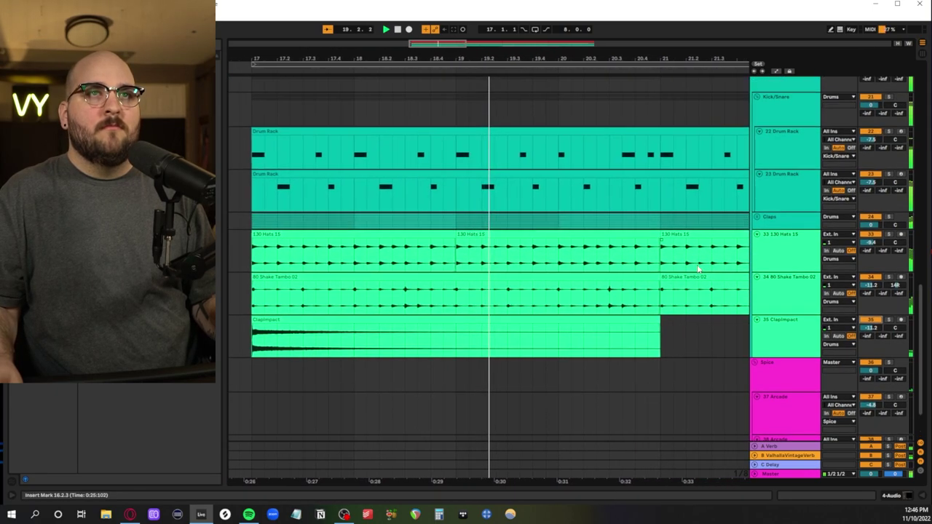
scroll(697, 268, up, 4)
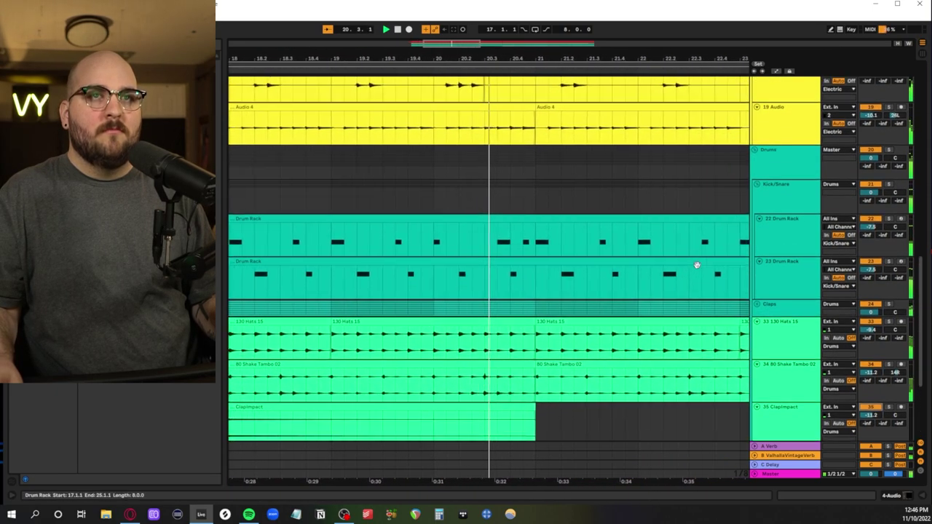
scroll(696, 266, up, 6)
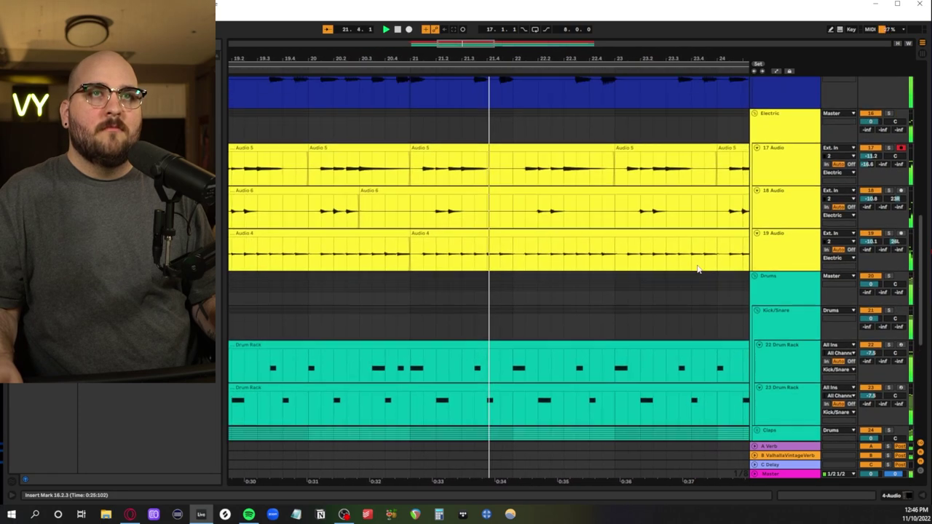
scroll(696, 265, up, 8)
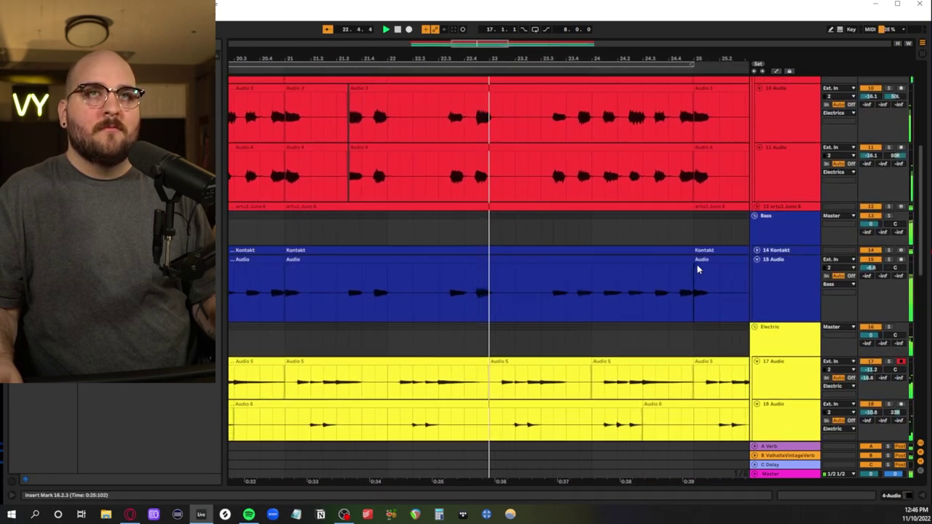
scroll(697, 268, up, 6)
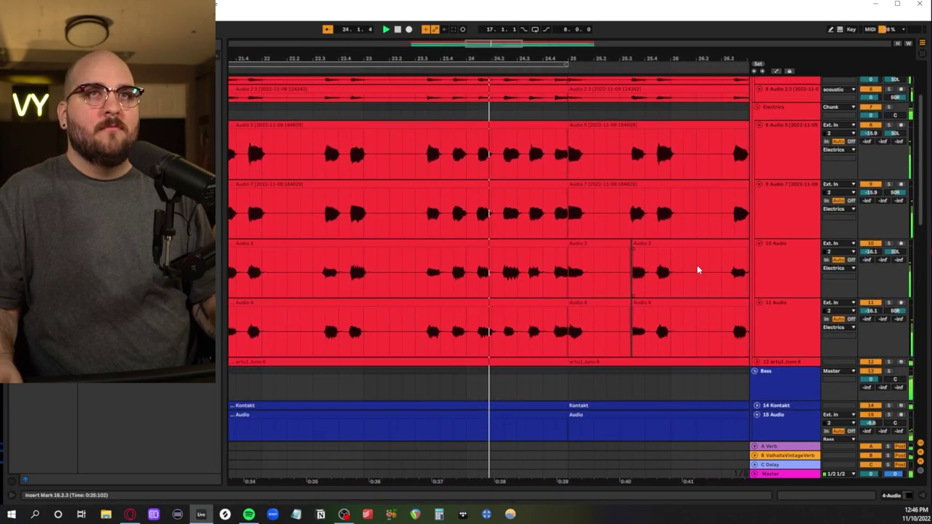
scroll(697, 271, up, 2)
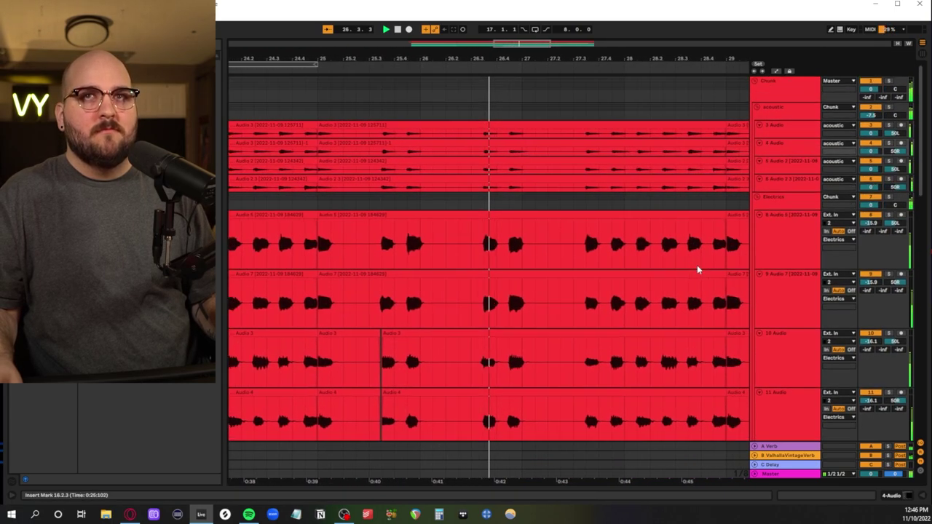
scroll(697, 269, down, 6)
scroll(696, 269, down, 18)
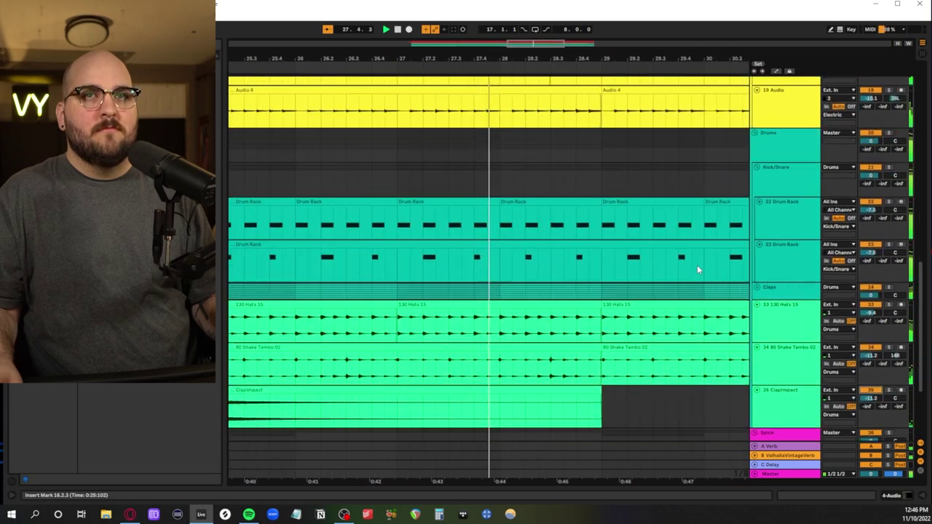
scroll(697, 270, down, 1)
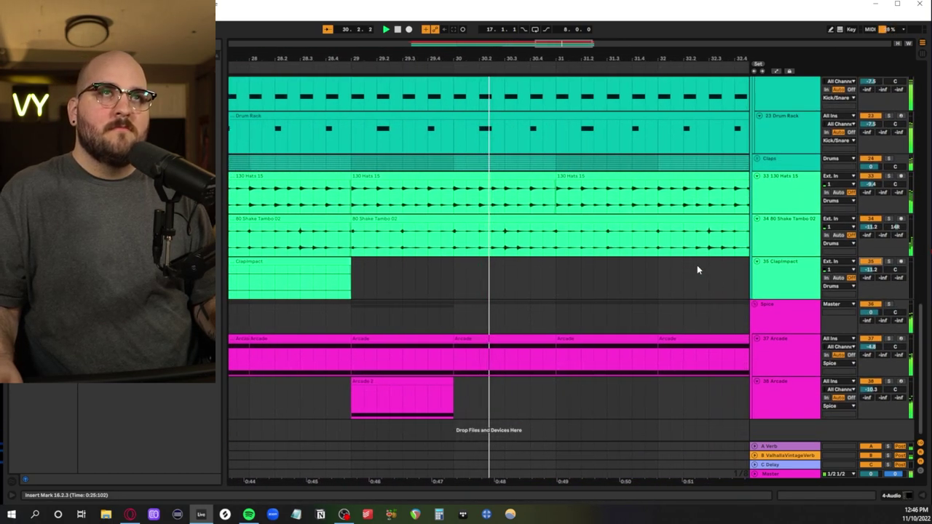
scroll(698, 269, up, 15)
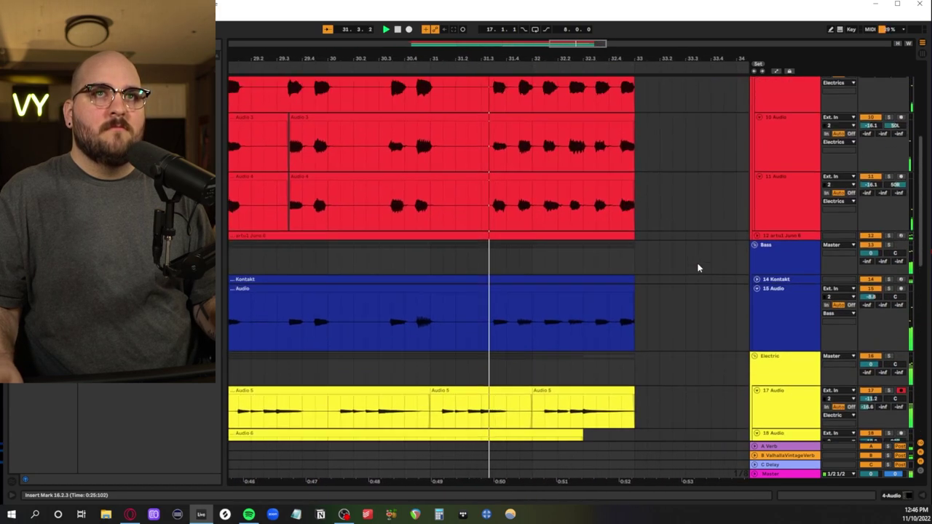
scroll(698, 268, up, 1)
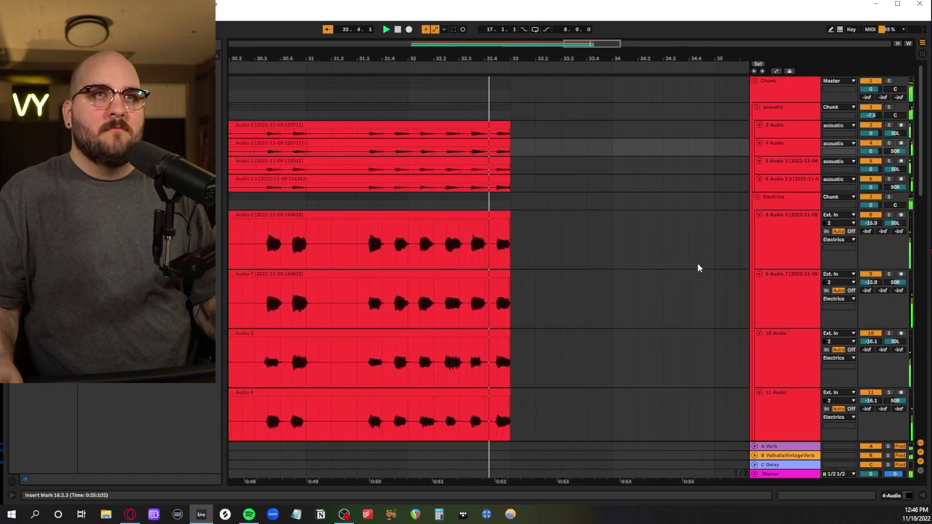
key(space)
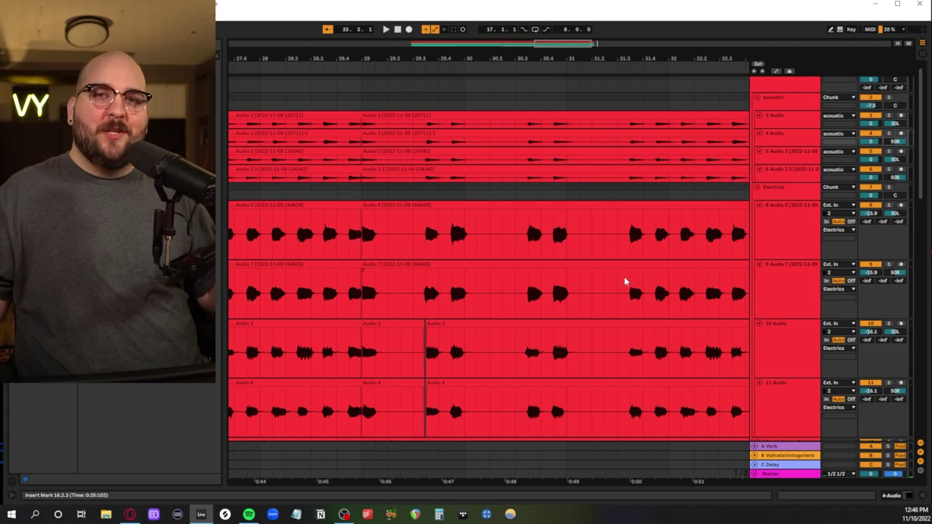